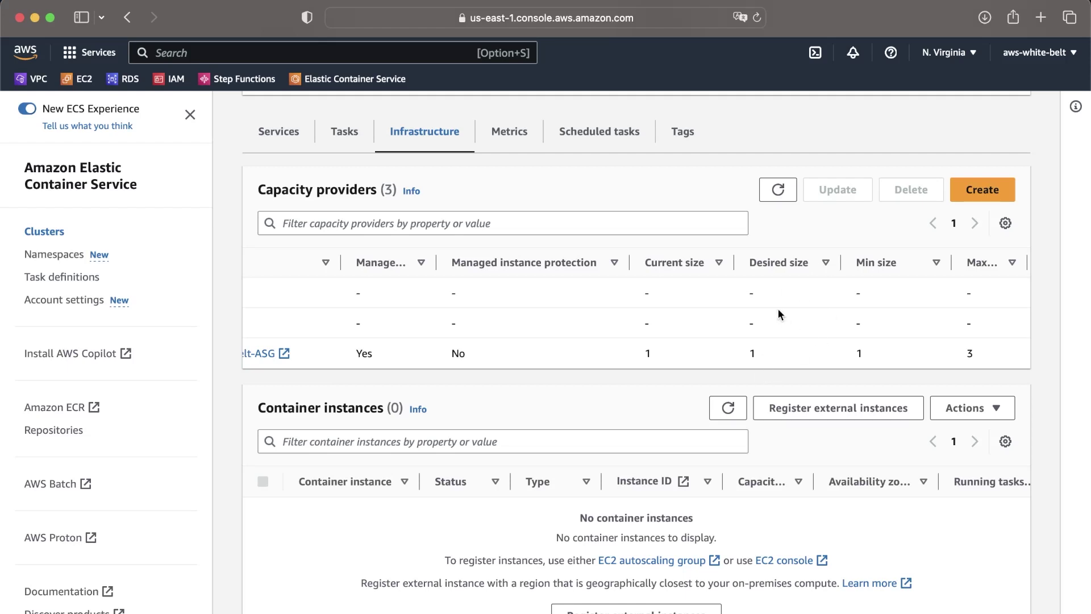
Review the cluster's capacity providers, including their current, desired, minimum and maximum sizes, and the container instances list.
scroll(779, 313, right, 3)
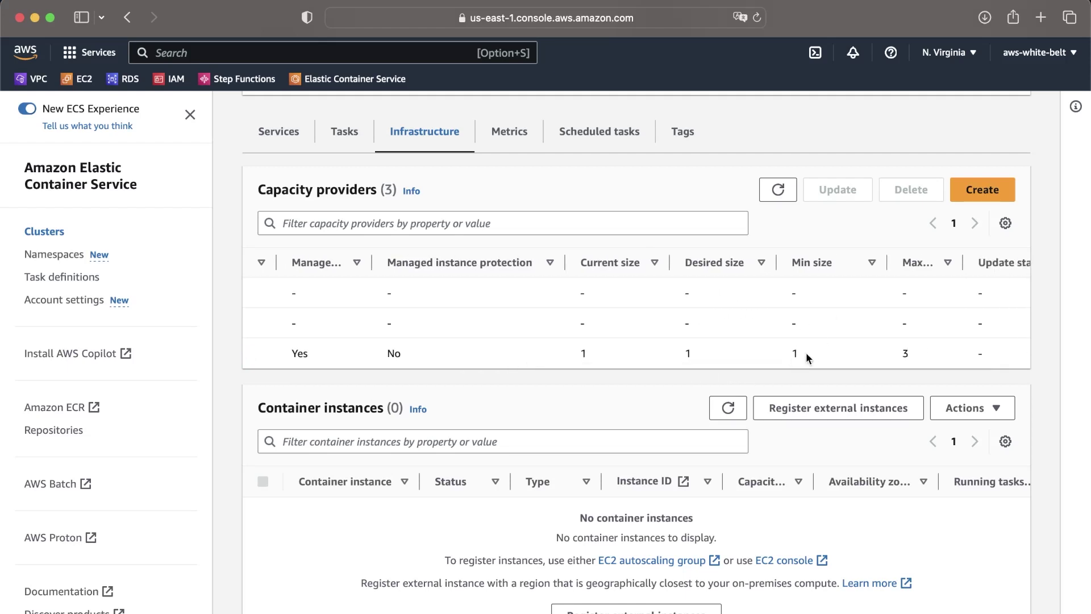
scroll(806, 354, right, 2)
scroll(806, 357, right, 1)
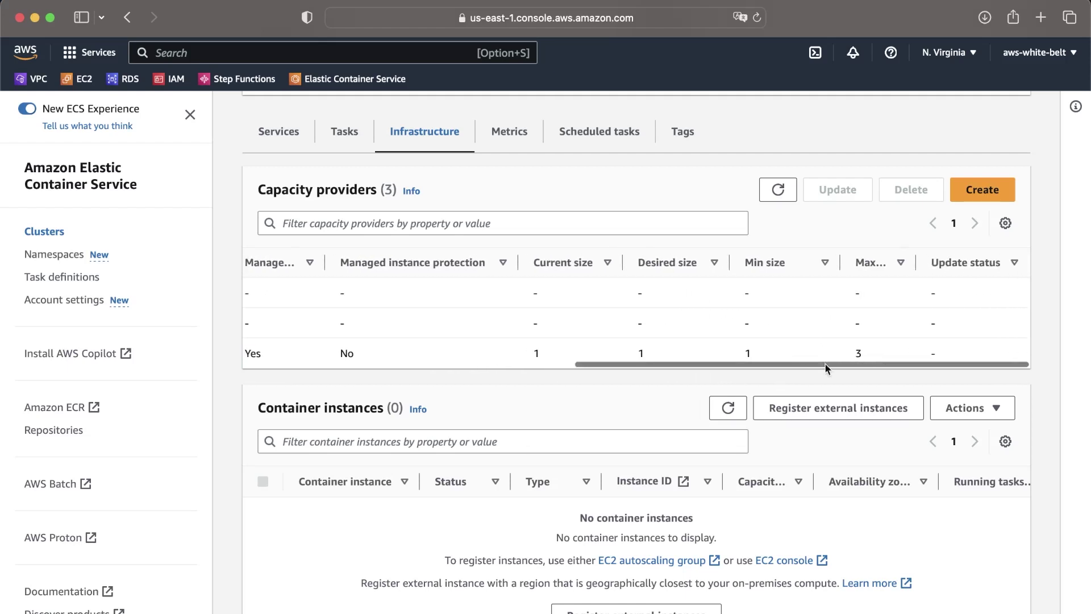
scroll(442, 335, down, 1)
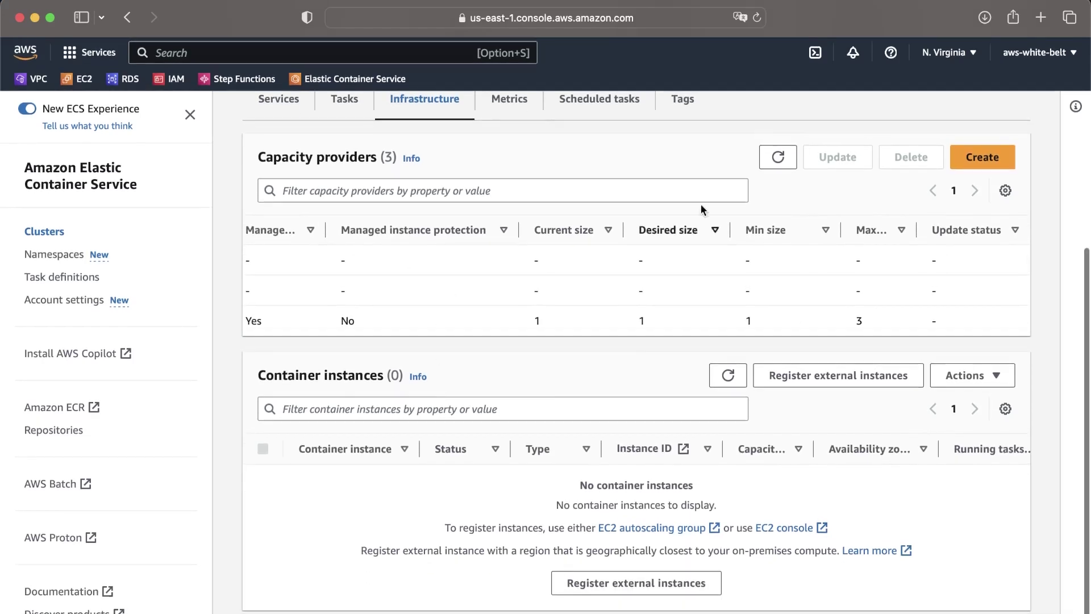
scroll(637, 325, left, 10)
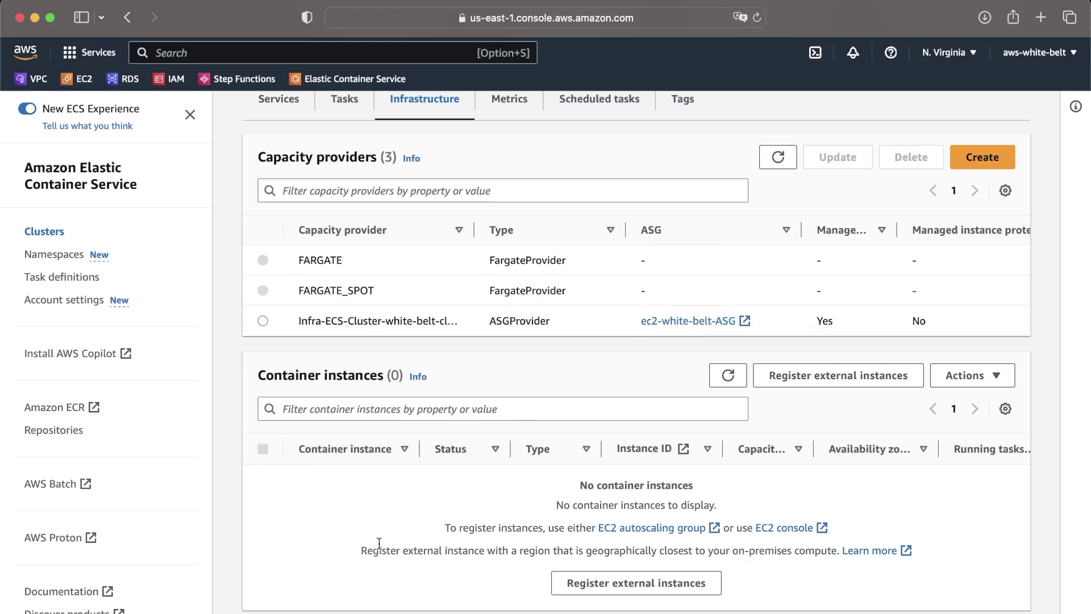
scroll(495, 506, up, 1)
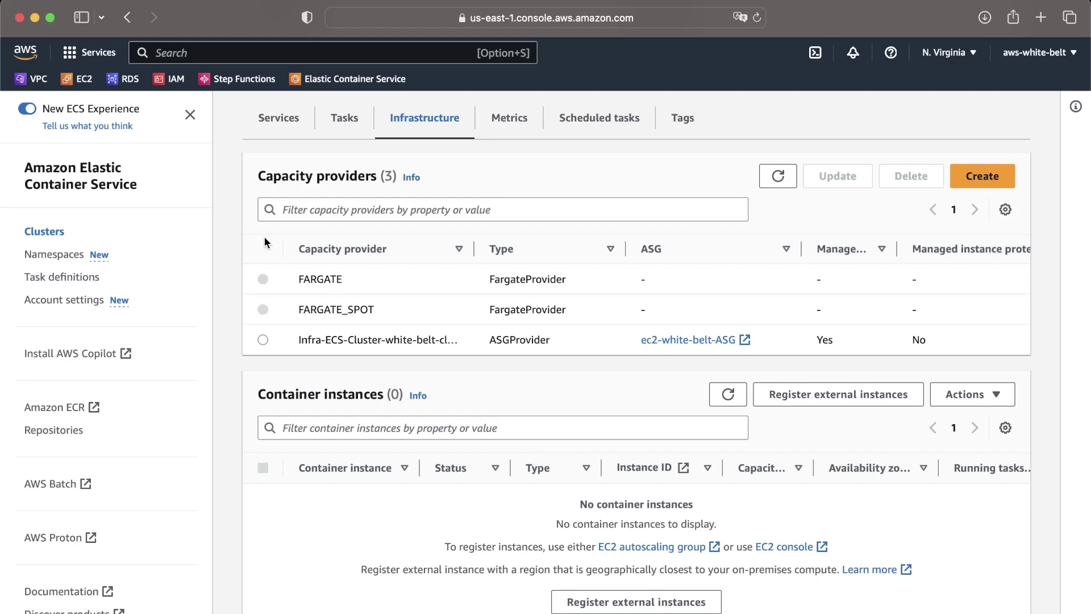
Switch to Keynote to view the ECS capacity provider diagram and return to the cluster's infrastructure page in Safari.
key(ctrl+Left)
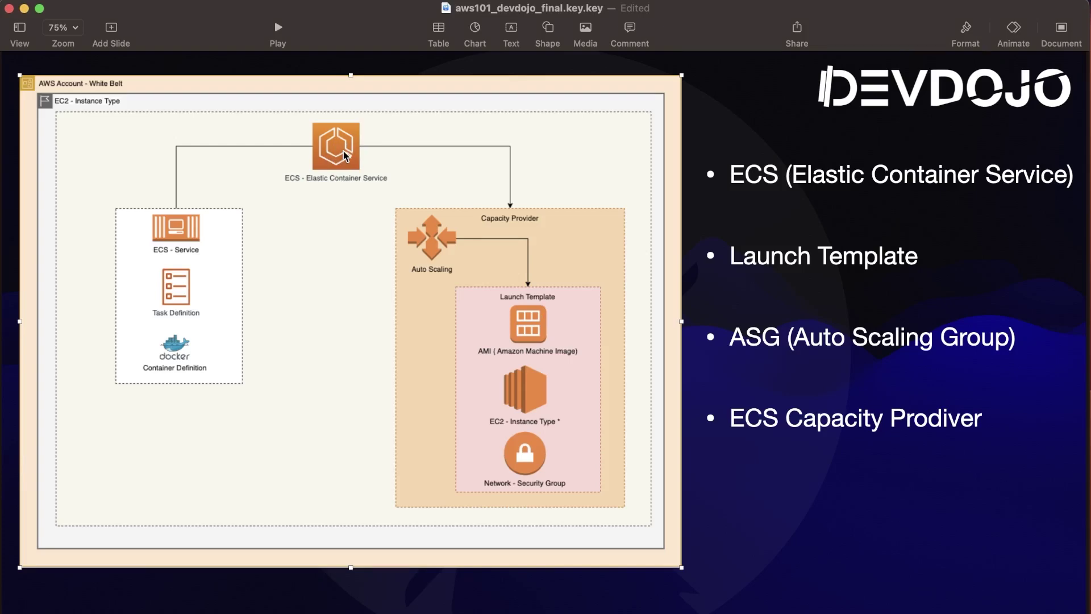
key(ctrl+Right)
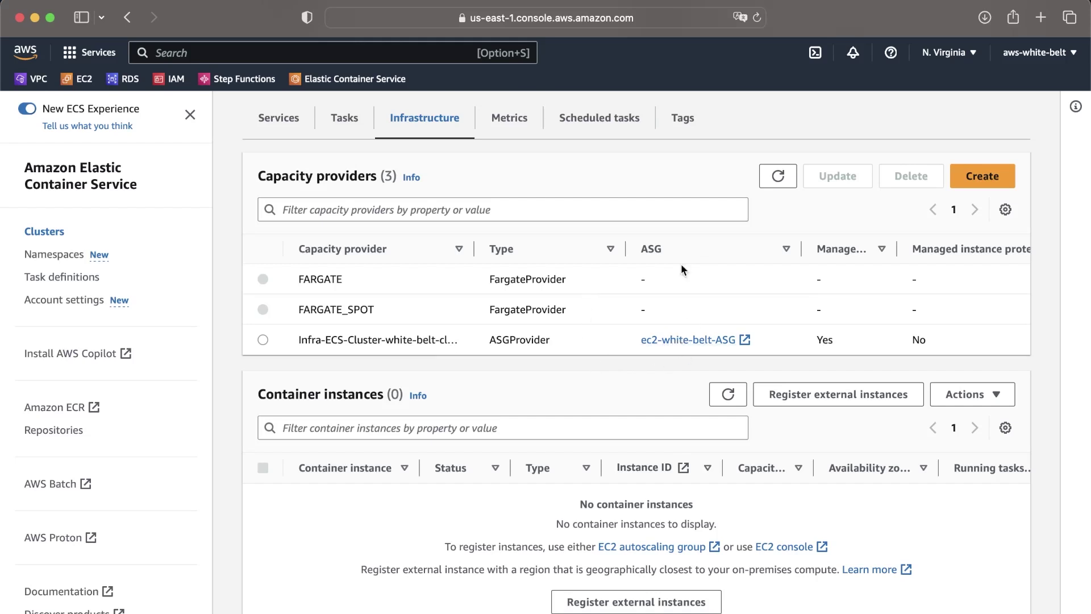
Open the ec2-white-belt-ASG Auto Scaling group in a new browser tab and switch to it.
right_click(697, 348)
click(717, 349)
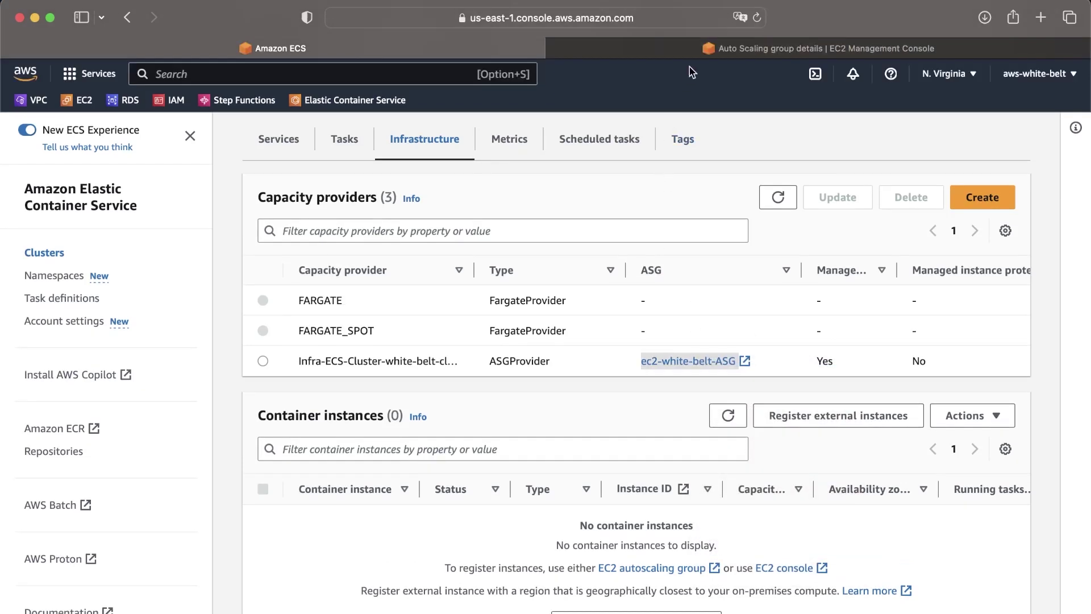
click(731, 49)
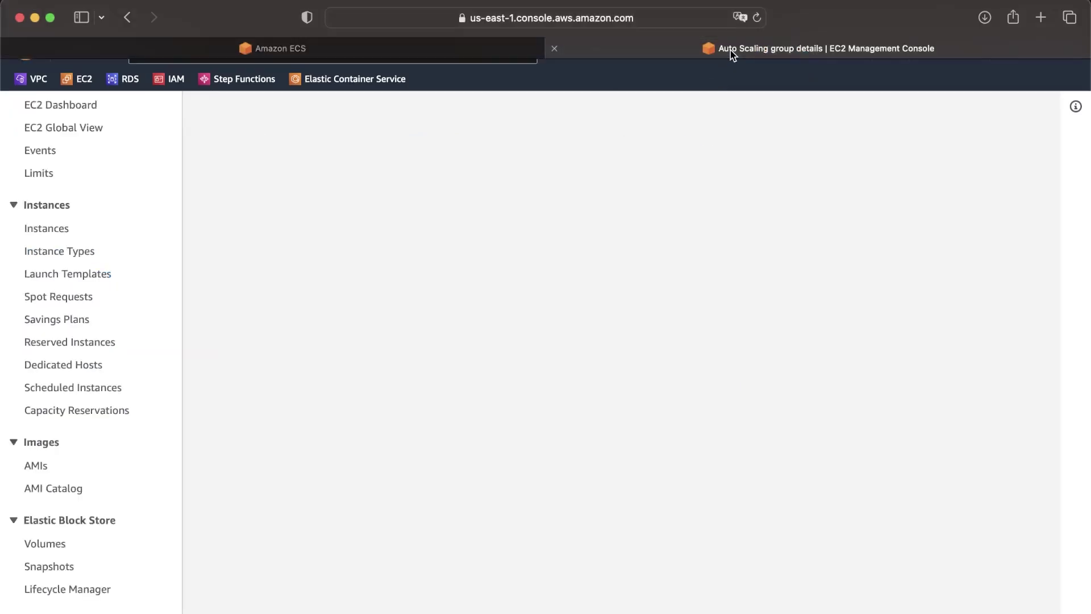
Examine the Auto Scaling group's capacity settings and its launch template details, such as AMI, instance type, security group and key pair.
scroll(475, 361, down, 3)
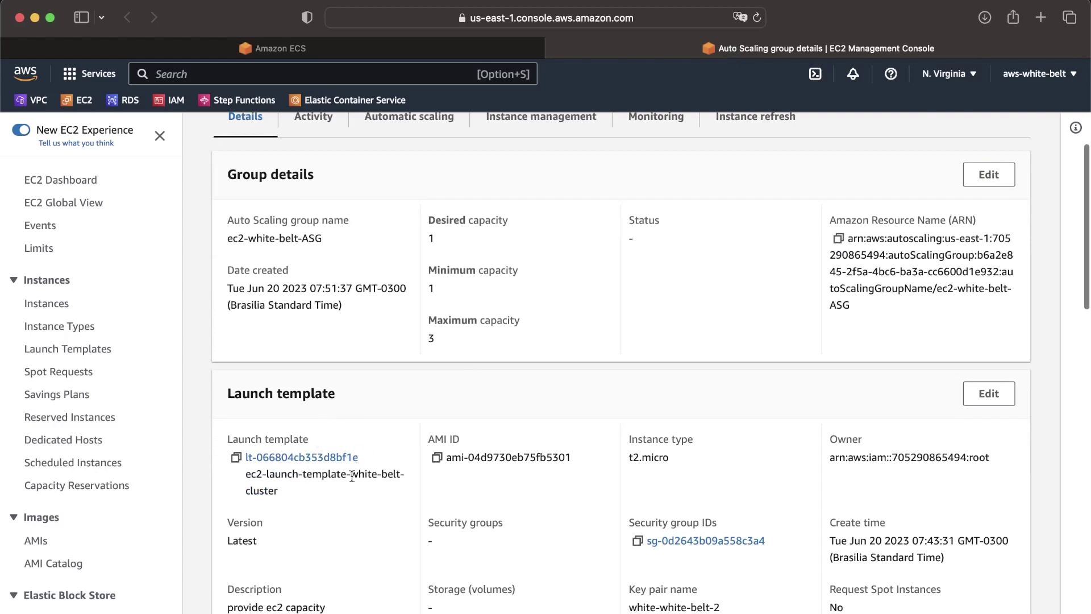
scroll(357, 473, up, 2)
scroll(356, 471, down, 3)
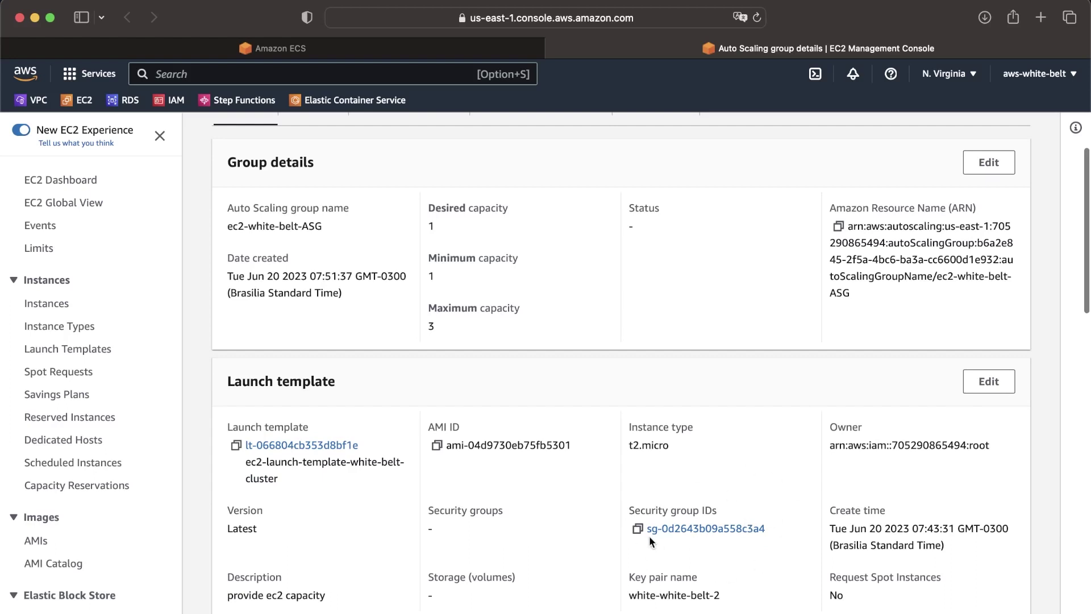
scroll(649, 536, up, 3)
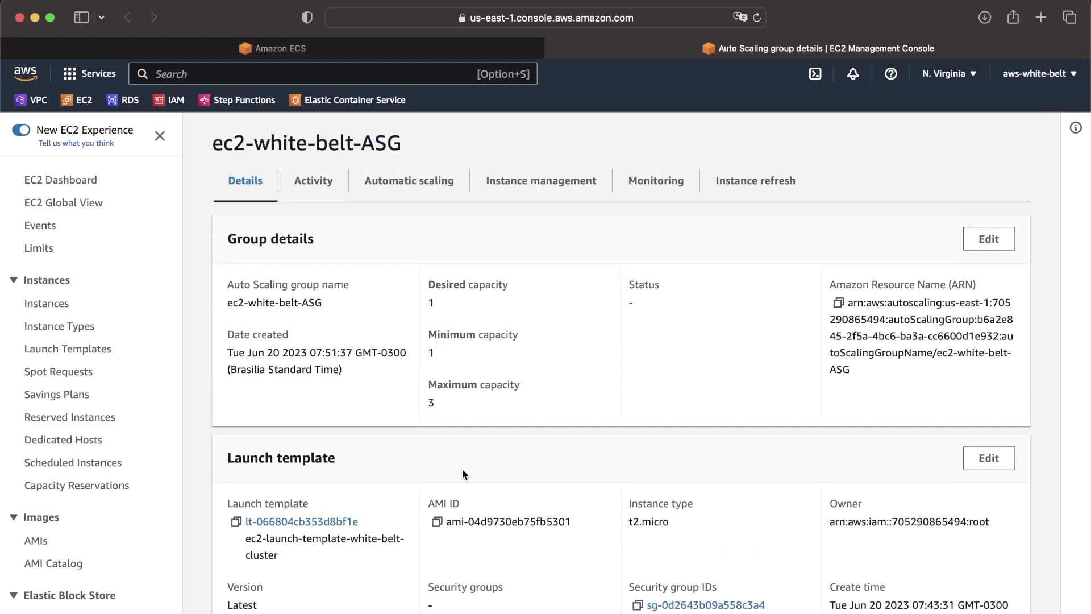
scroll(452, 435, down, 2)
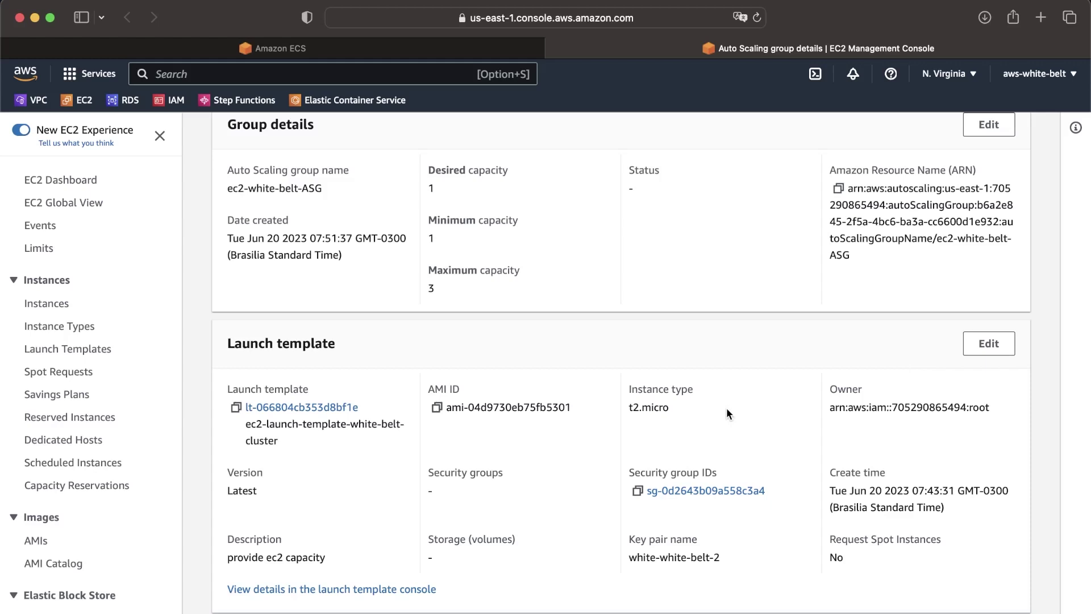
scroll(727, 408, down, 1)
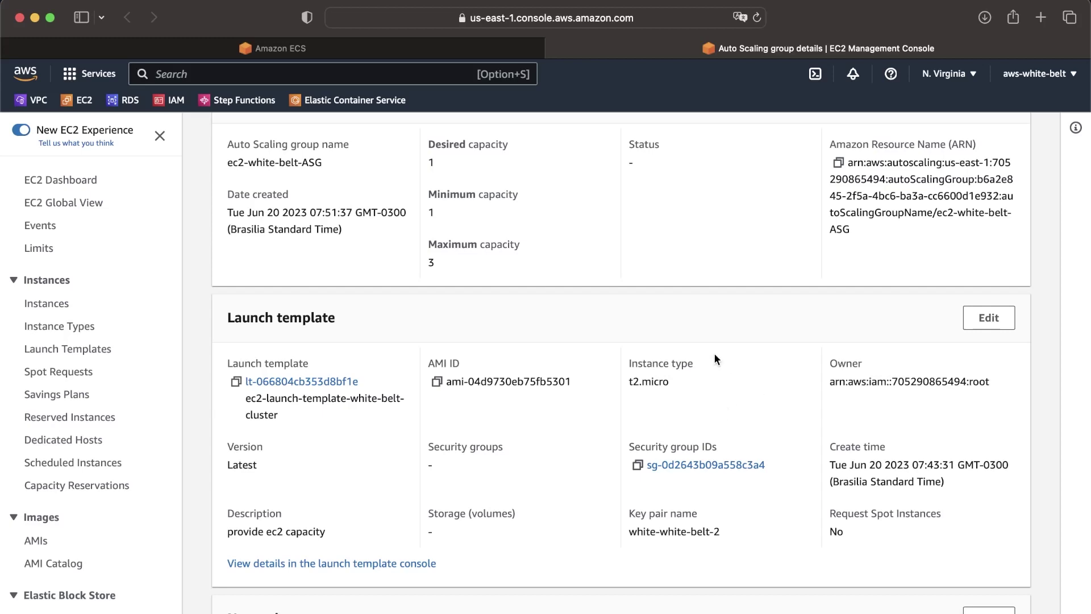
scroll(494, 392, down, 3)
scroll(494, 392, up, 4)
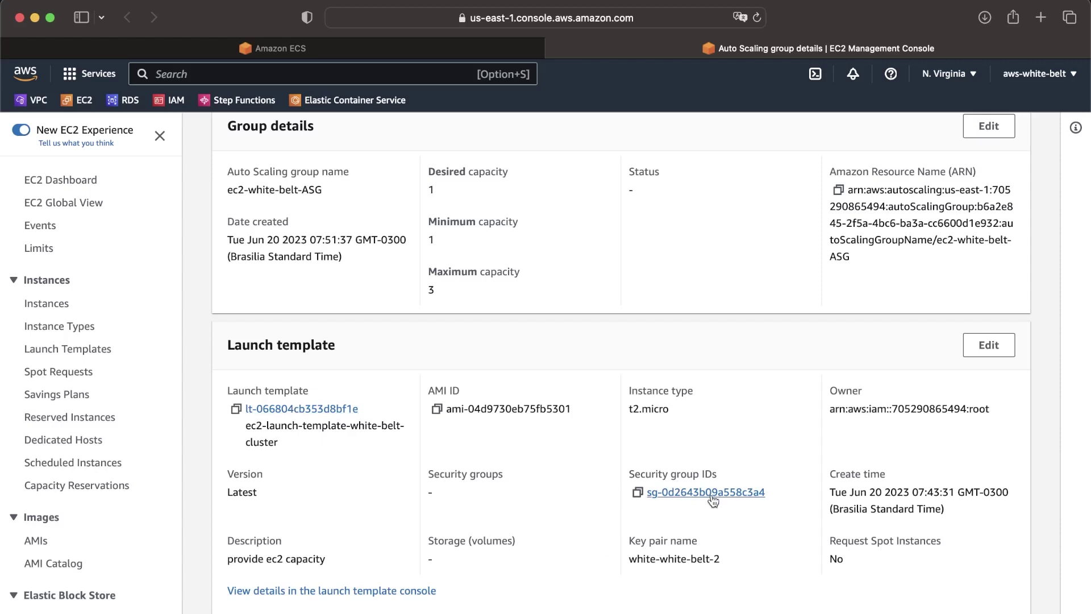
Open the launch template's security group link in a new browser tab and switch to it.
right_click(688, 491)
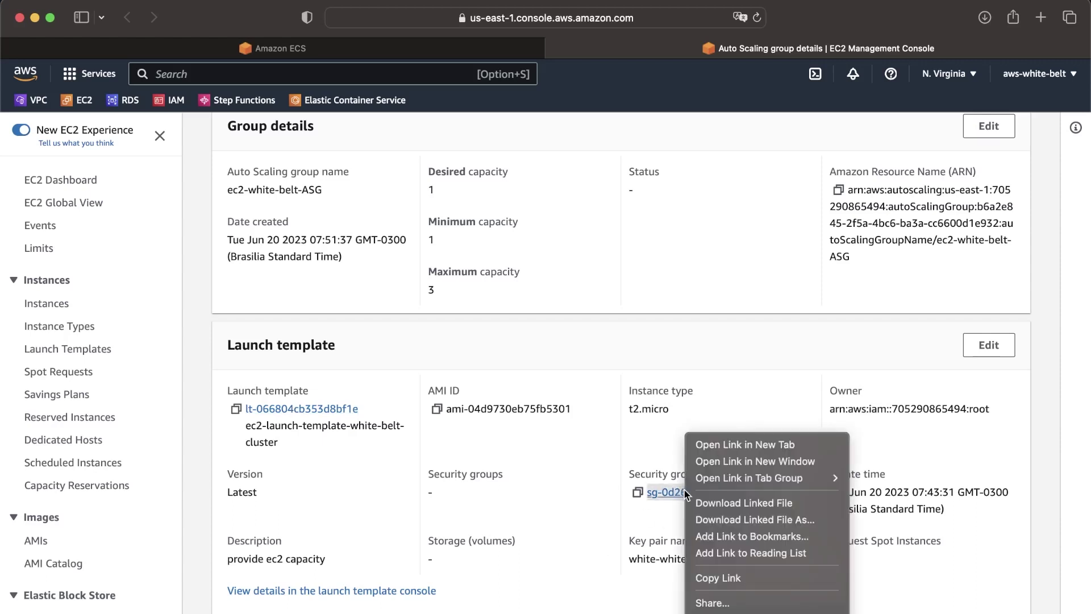
click(737, 445)
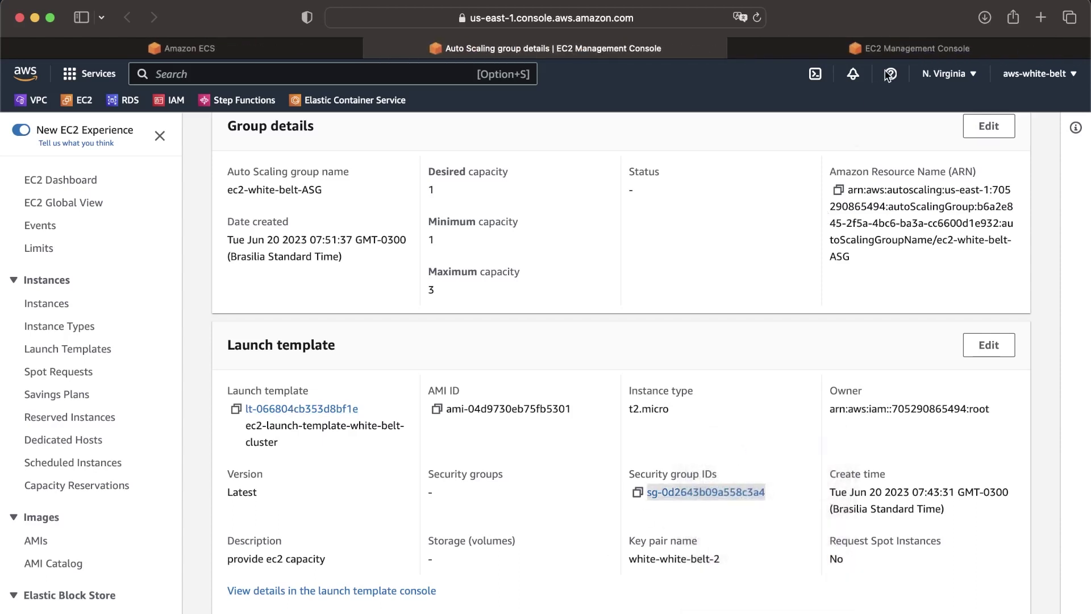
click(906, 51)
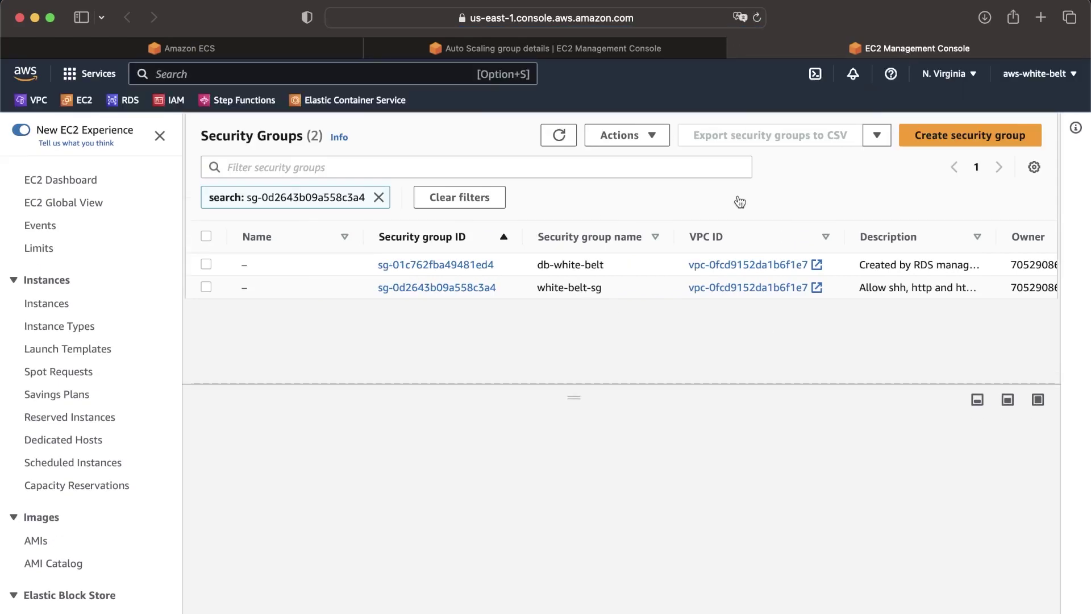
Copy the launch template's security group ID and filter the security groups by Security group ID sg-0d2643b09a558c3a4.
click(624, 45)
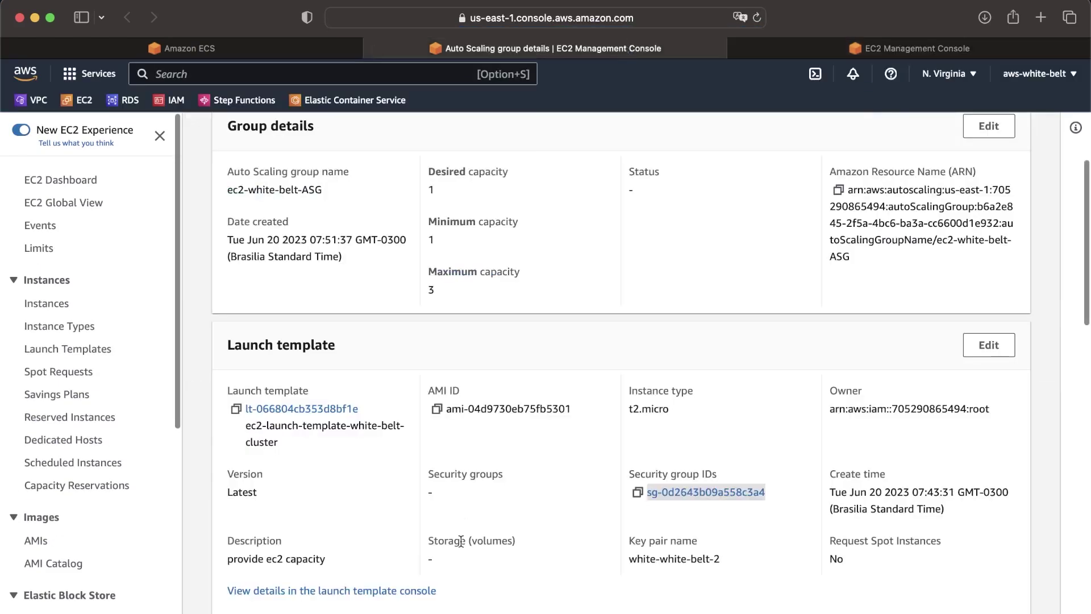
drag(767, 490, 639, 492)
key(super+c)
click(890, 74)
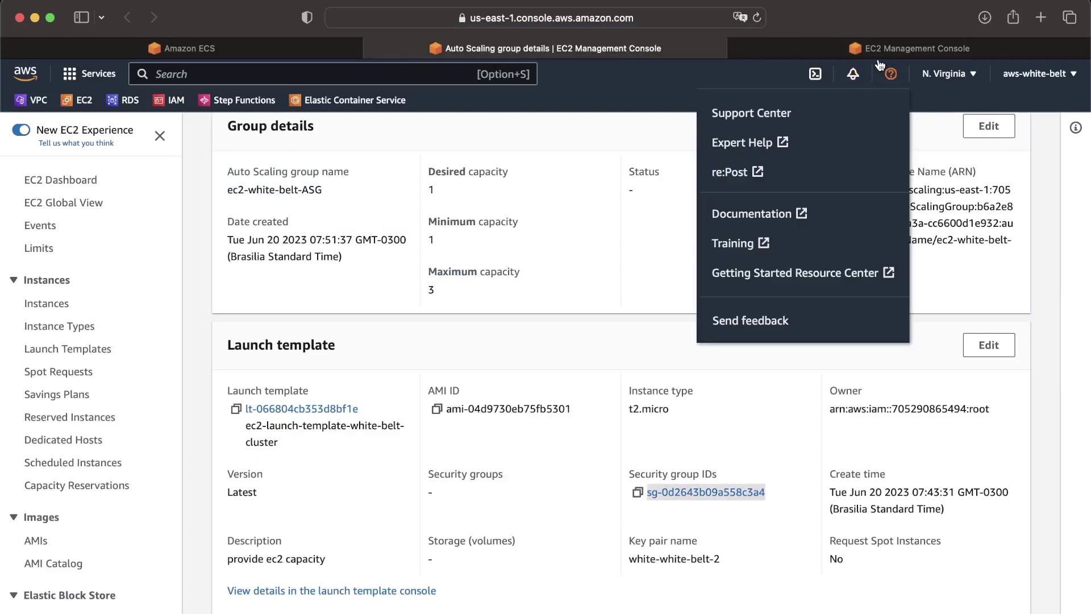
click(915, 48)
click(378, 166)
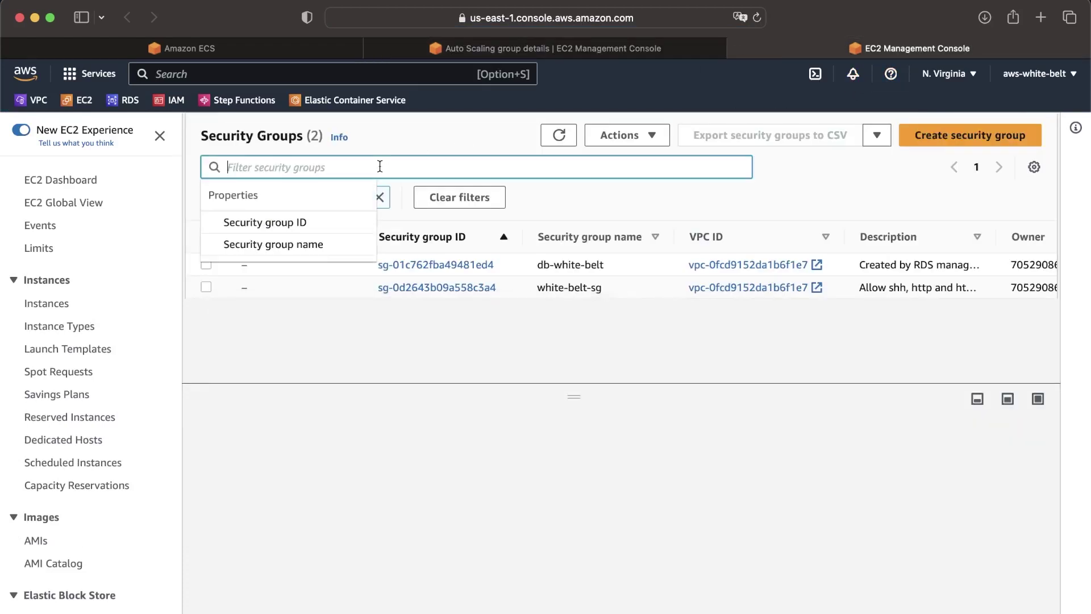
key(super+v)
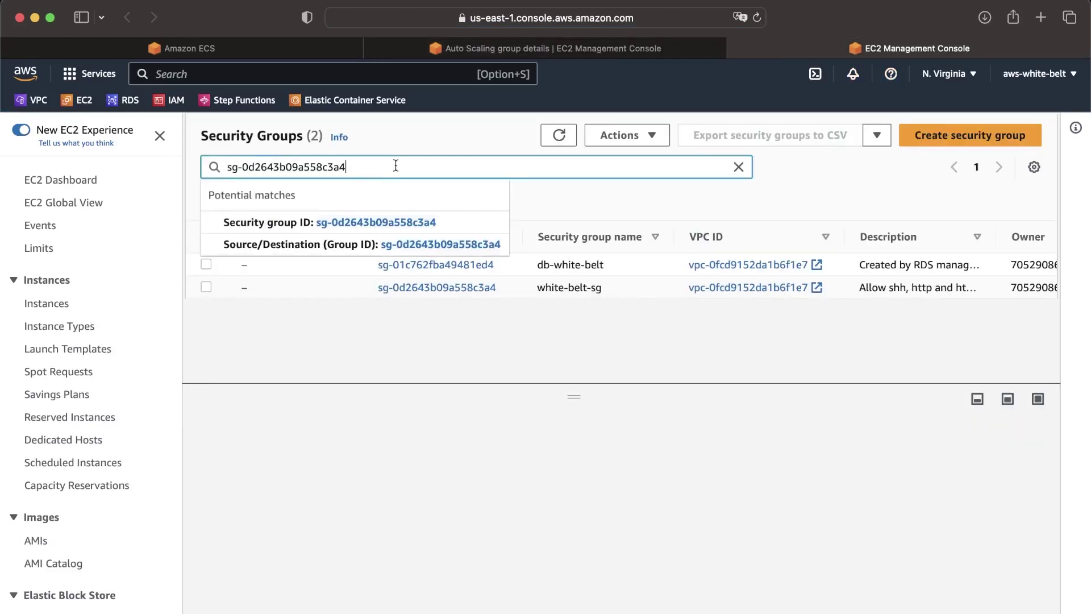
click(432, 221)
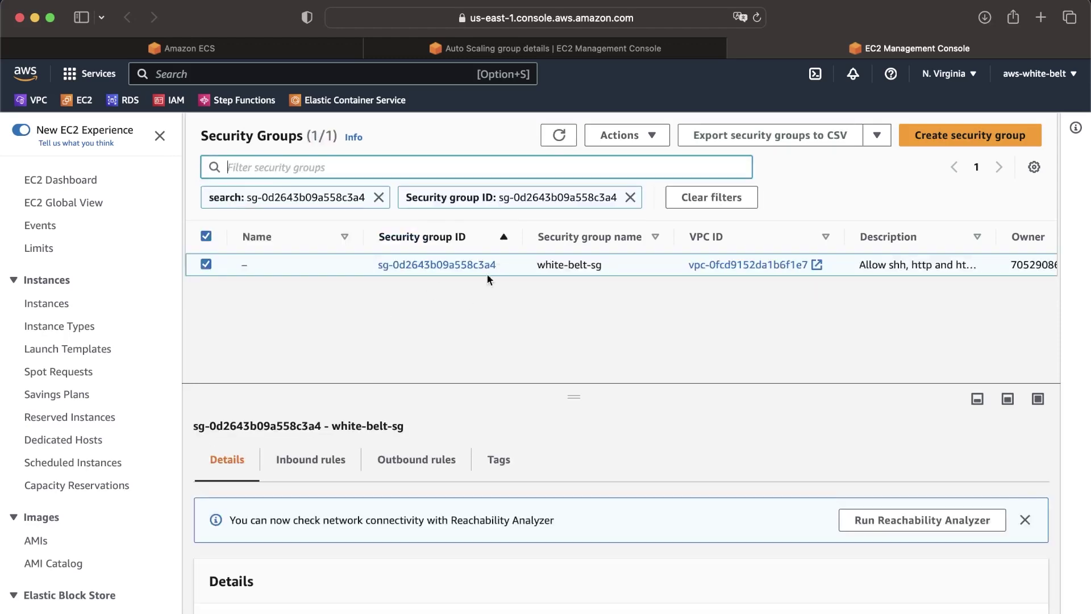
Open the white-belt-sg security group and examine the type, protocol, port range and source of its inbound rules.
click(453, 265)
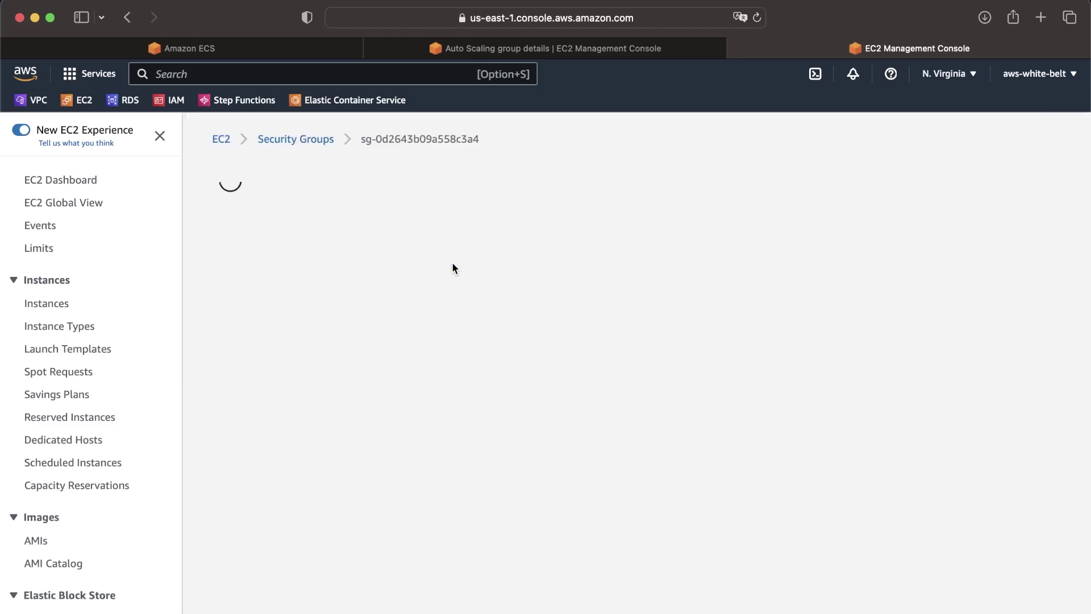
scroll(439, 374, down, 3)
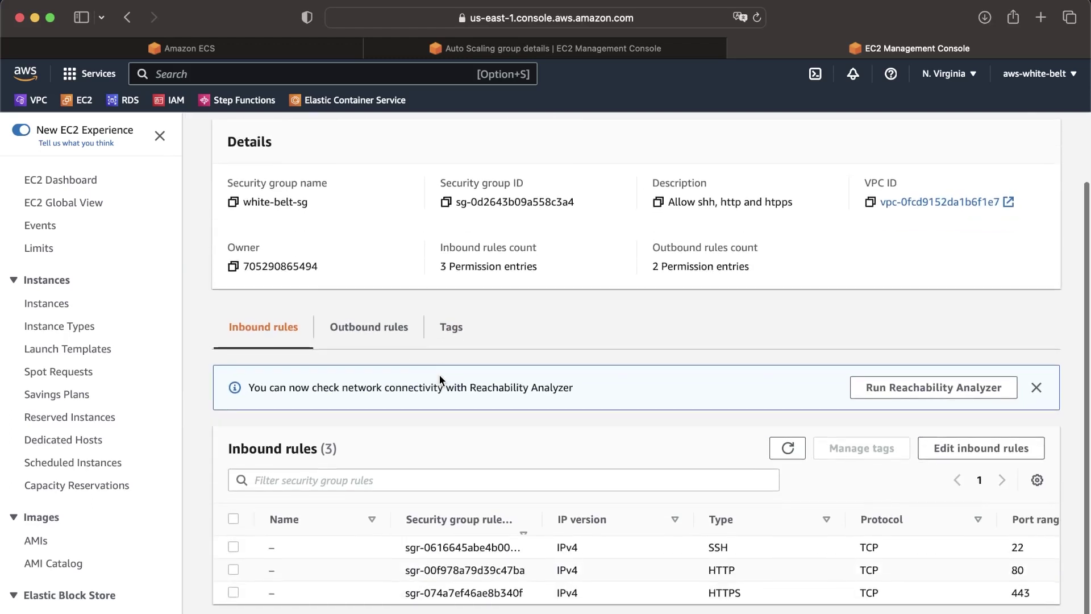
scroll(494, 551, right, 4)
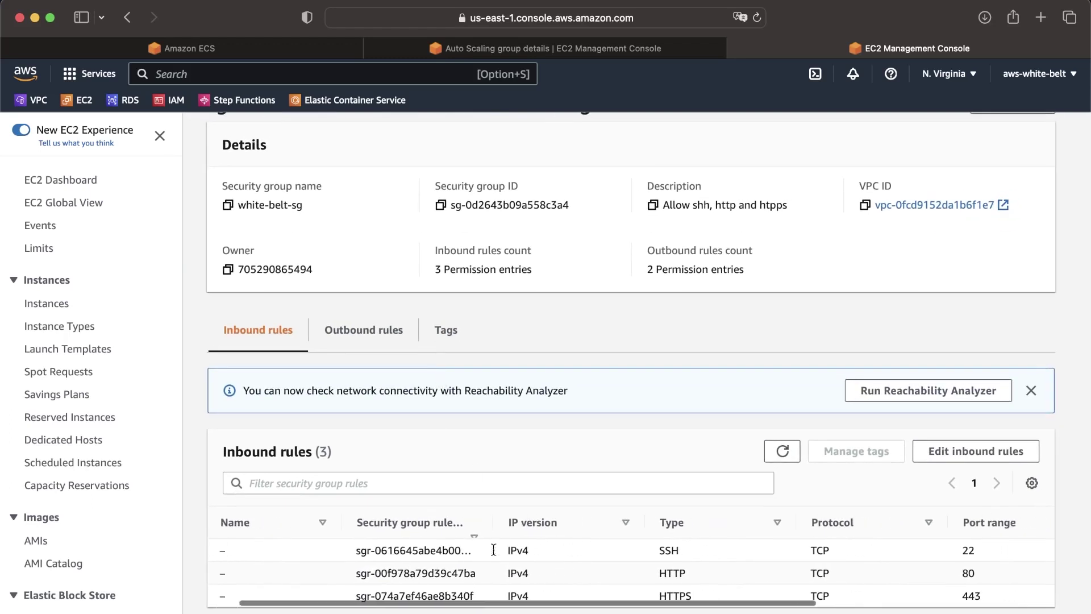
scroll(493, 554, right, 8)
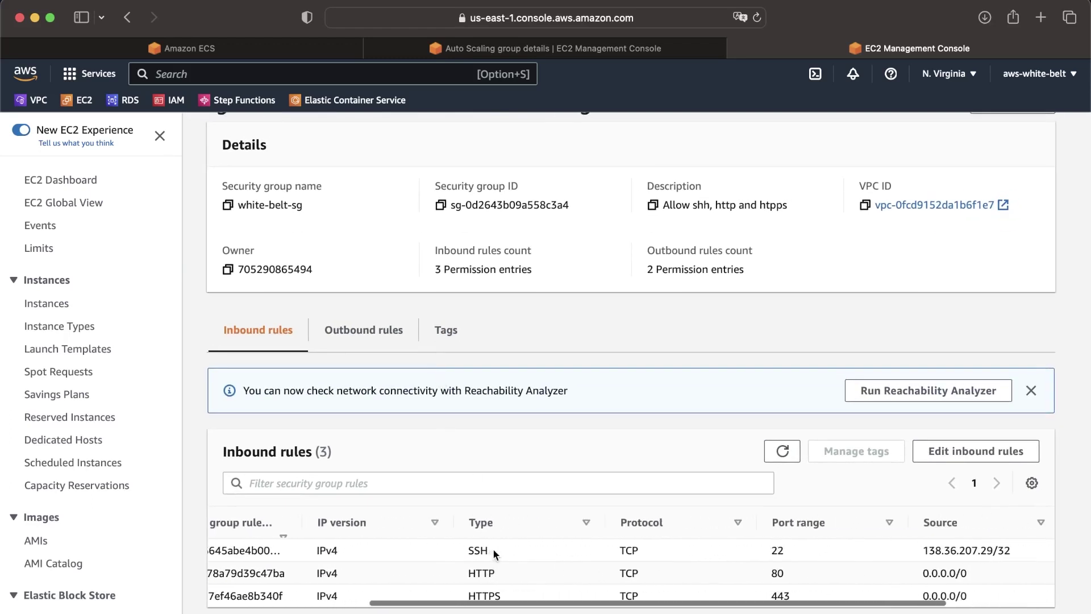
scroll(493, 554, right, 4)
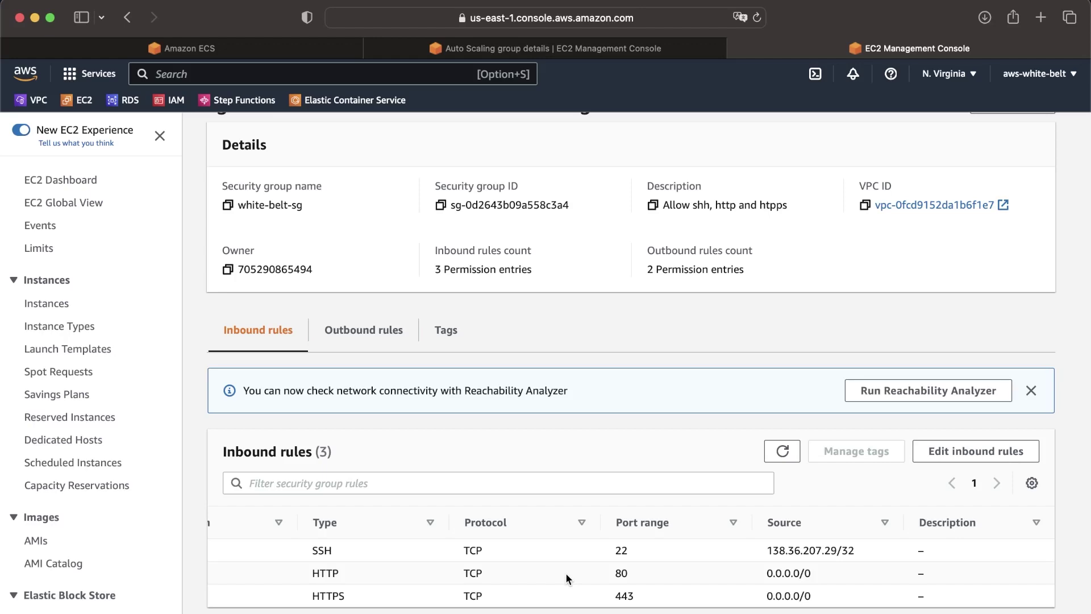
Switch to Keynote to view the AWS 101 network diagram slide and return to the security group page in Safari.
key(ctrl+Left)
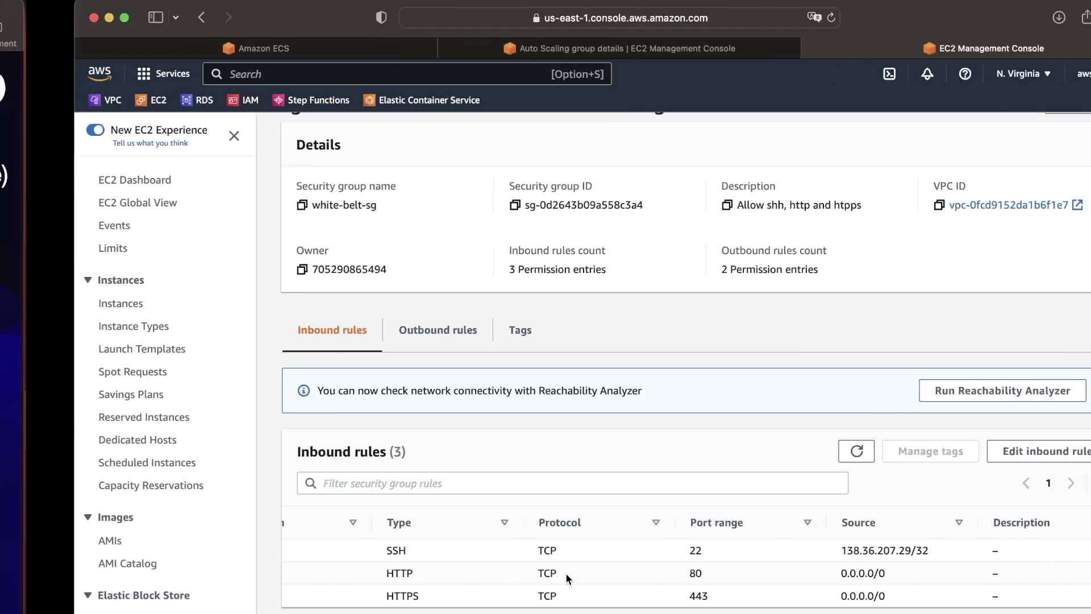
click(387, 53)
key(Down)
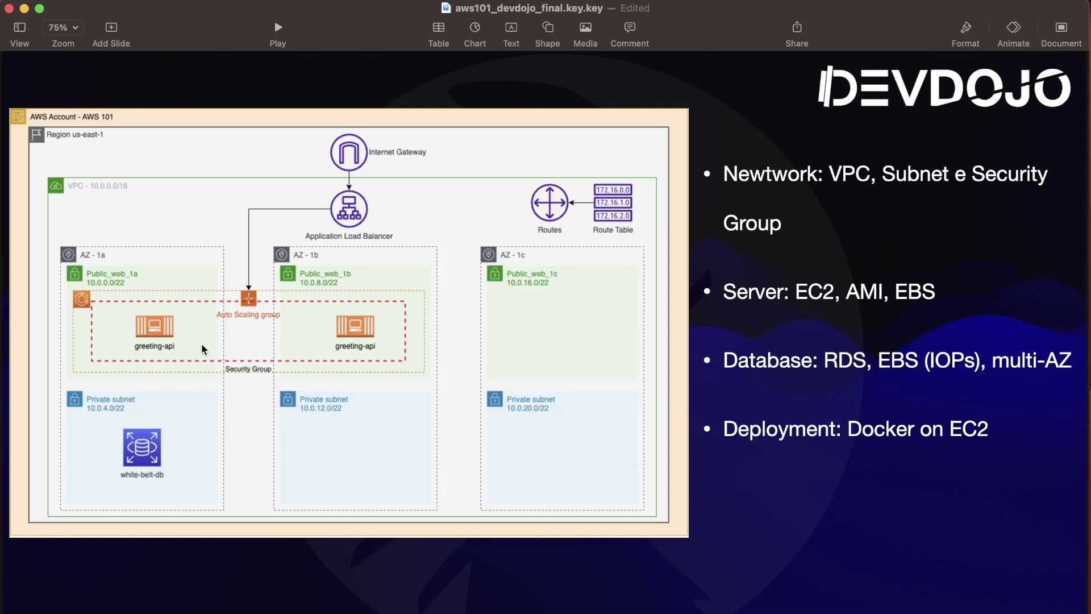
key(super+Tab)
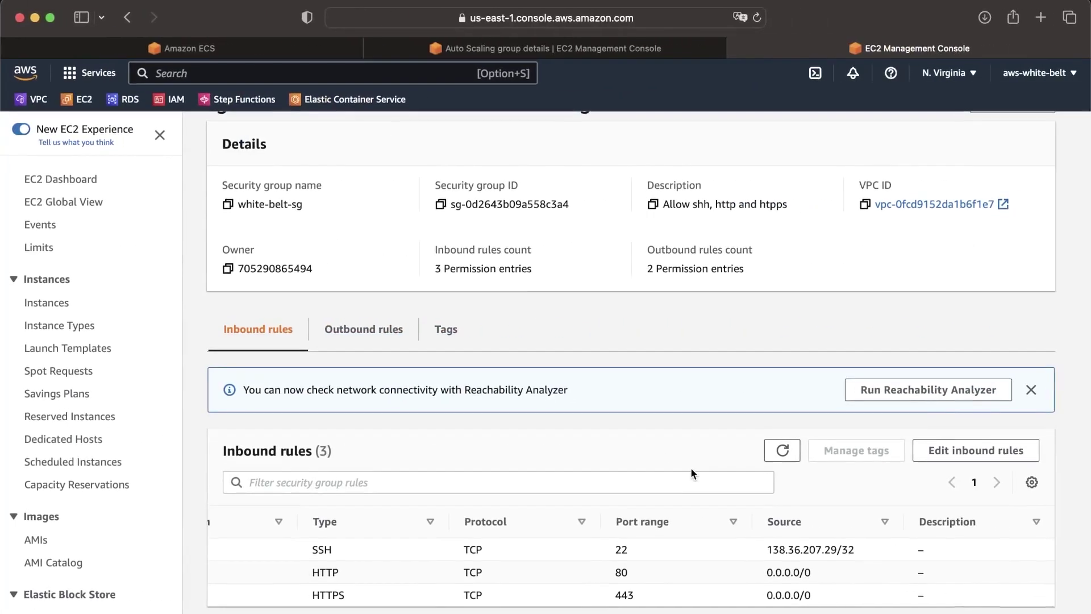
Examine the source of the SSH inbound rule and the port range and source of the HTTP inbound rule.
drag(306, 551, 842, 557)
click(836, 554)
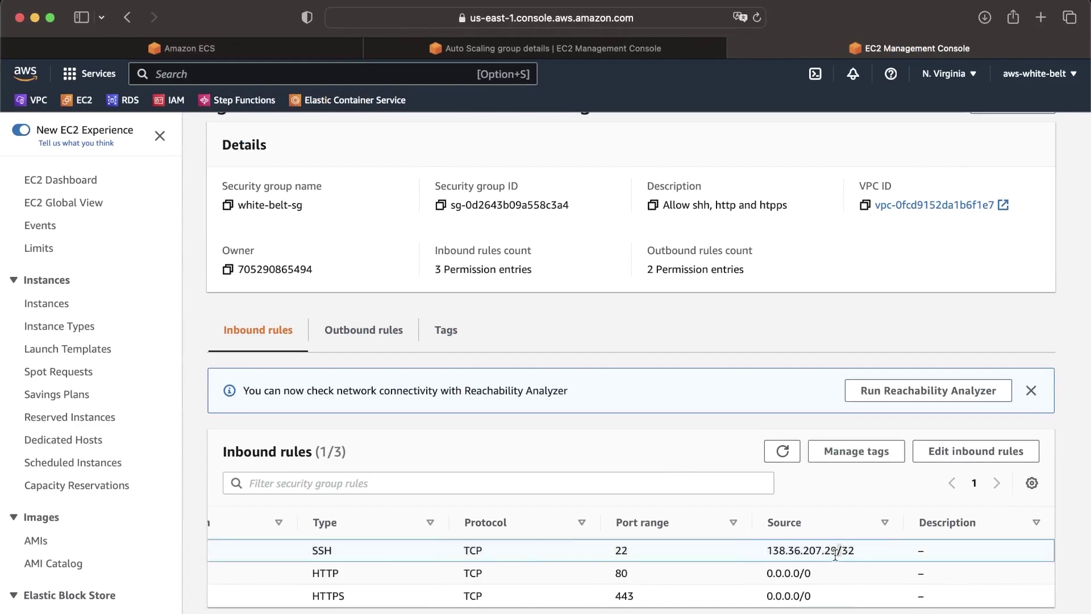
double_click(609, 575)
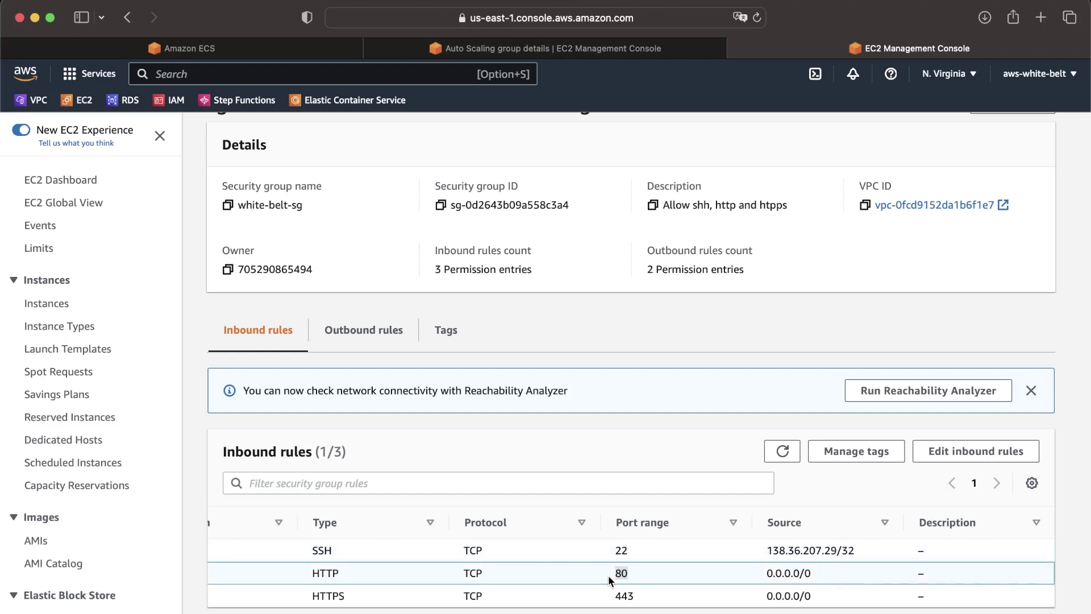
drag(758, 576, 799, 573)
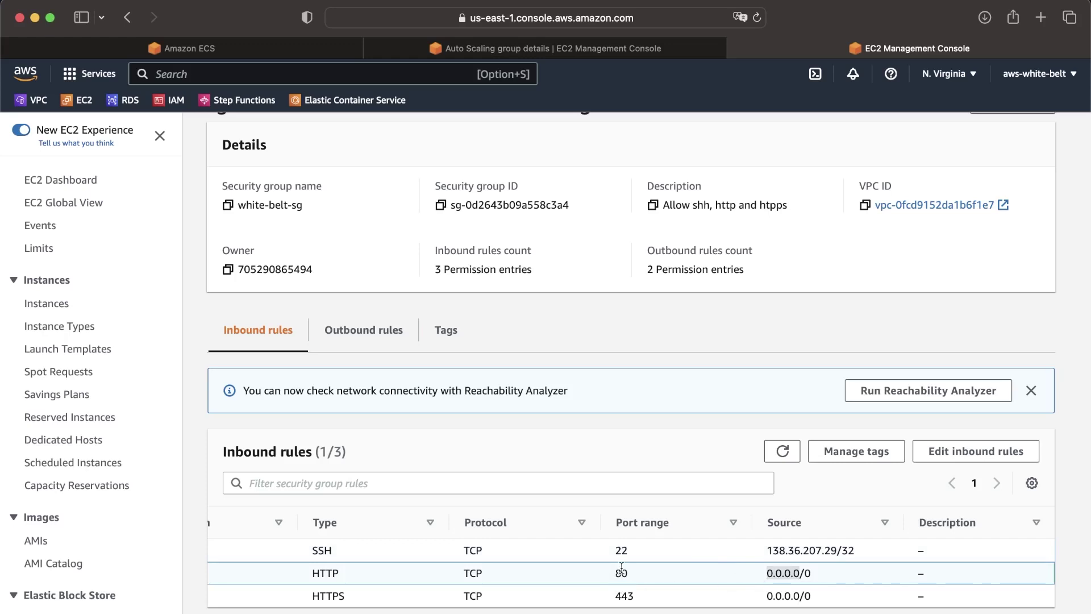
click(793, 576)
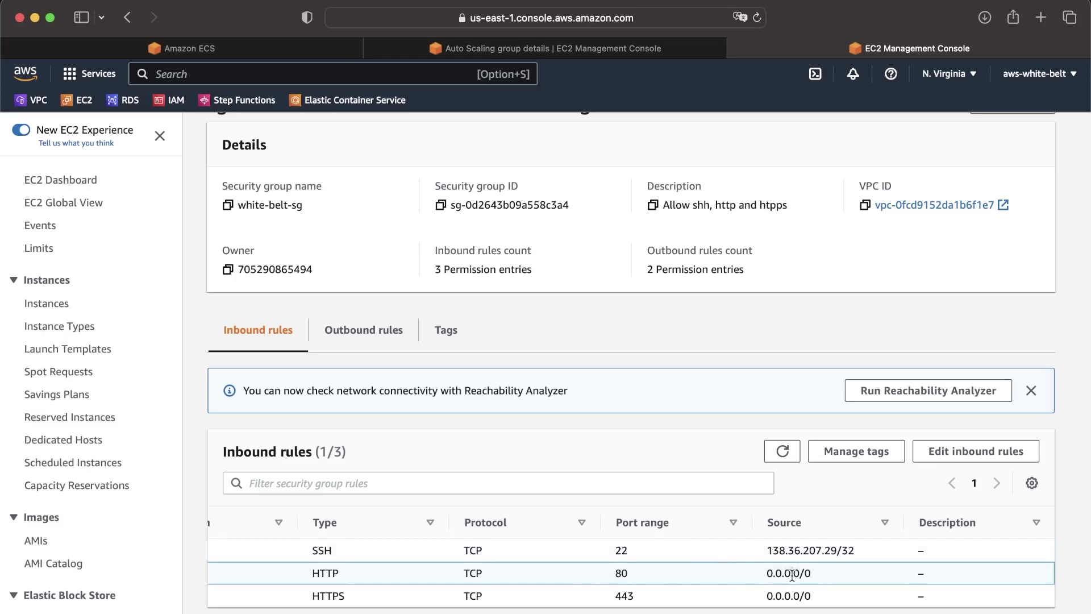
Examine the port range and source of the HTTPS inbound rule, and glance at the ECS cluster's infrastructure page before returning to the security group.
double_click(624, 594)
double_click(793, 590)
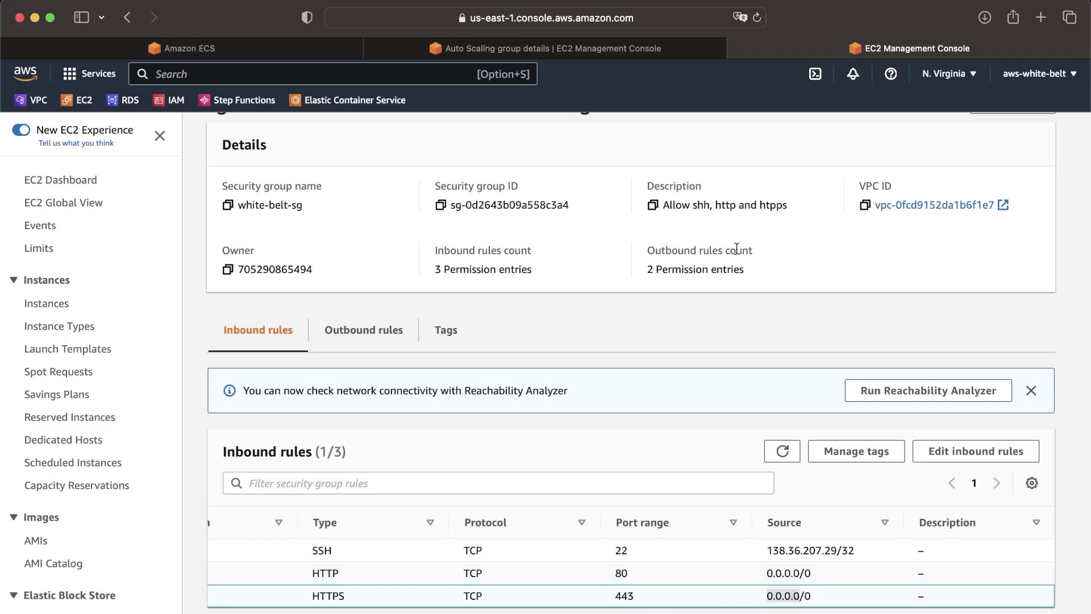
click(613, 370)
scroll(619, 383, up, 1)
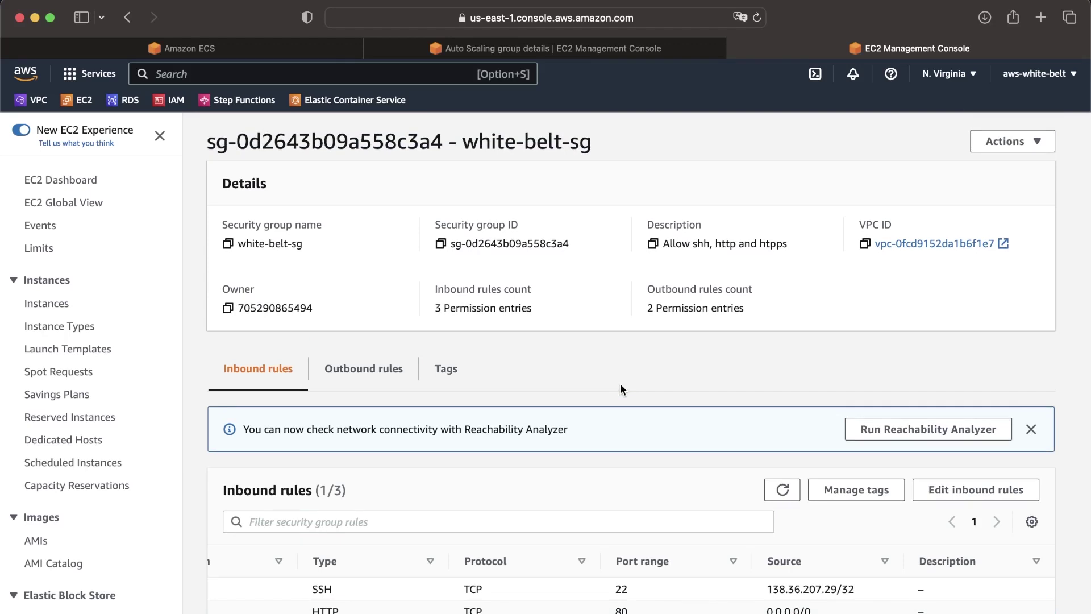
scroll(620, 389, up, 1)
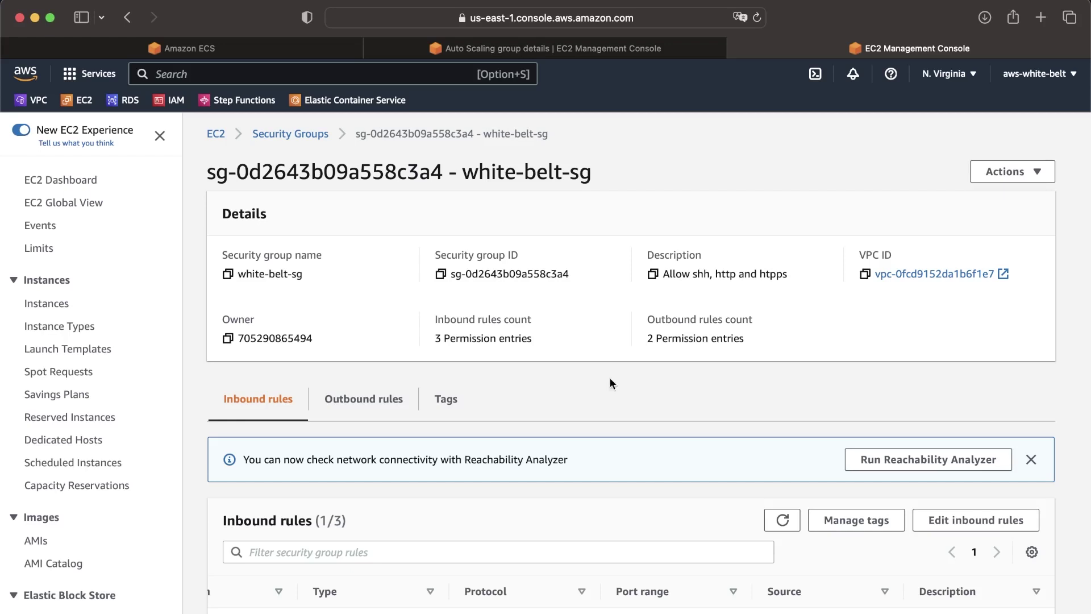
click(293, 48)
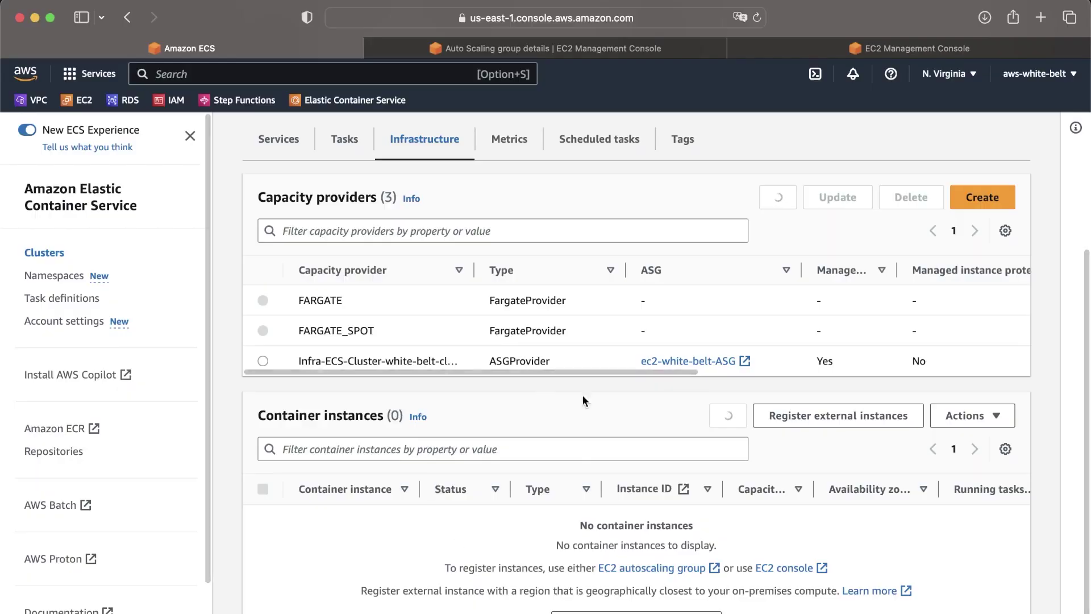
click(821, 51)
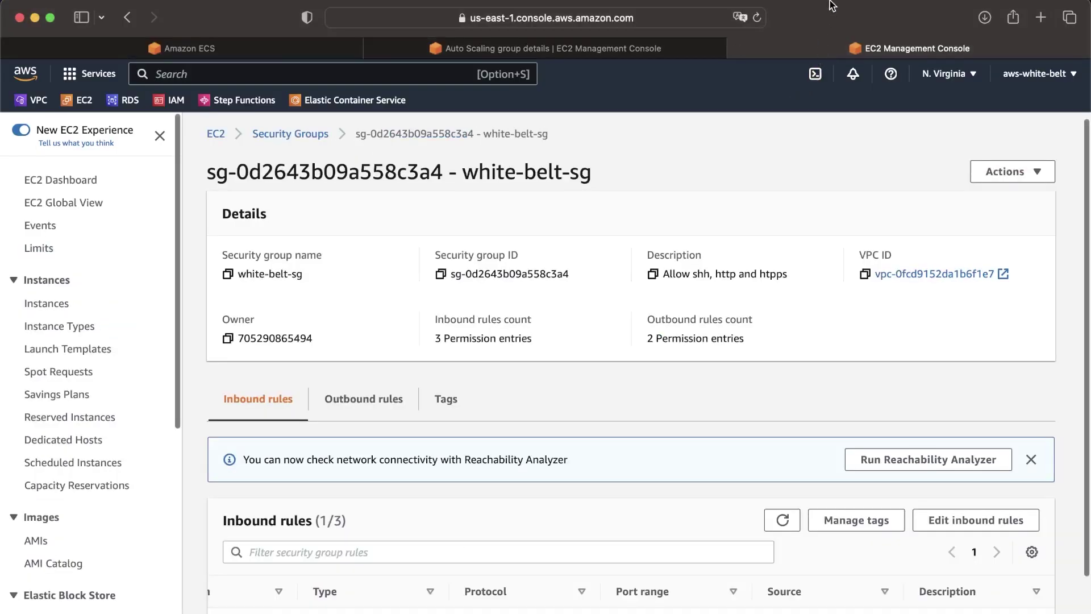
Search the web in a new tab for "aws ecs ports to container agent".
key(super+t)
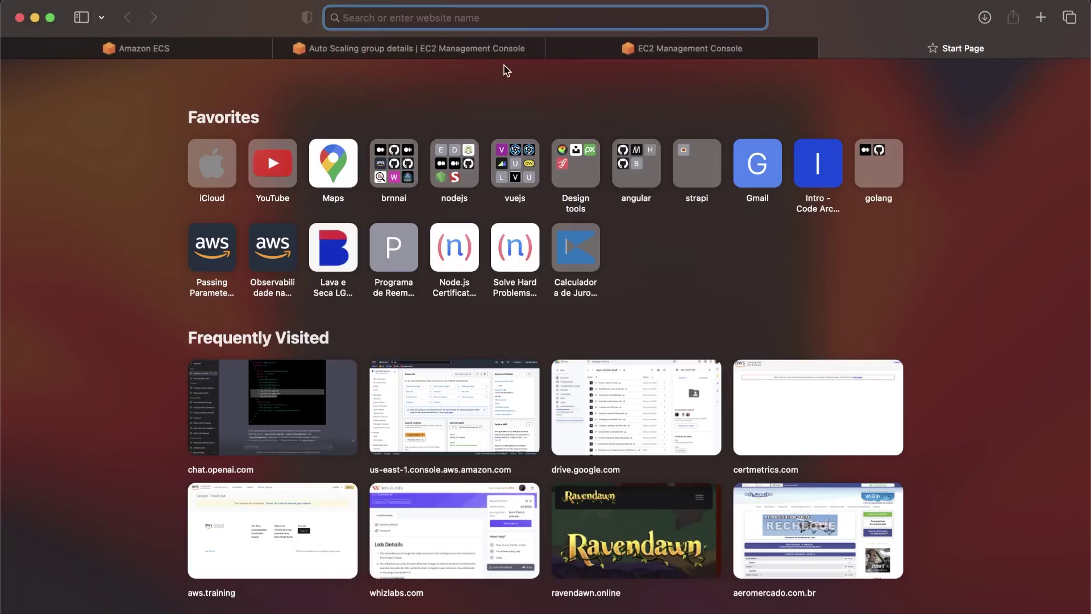
text(aws)
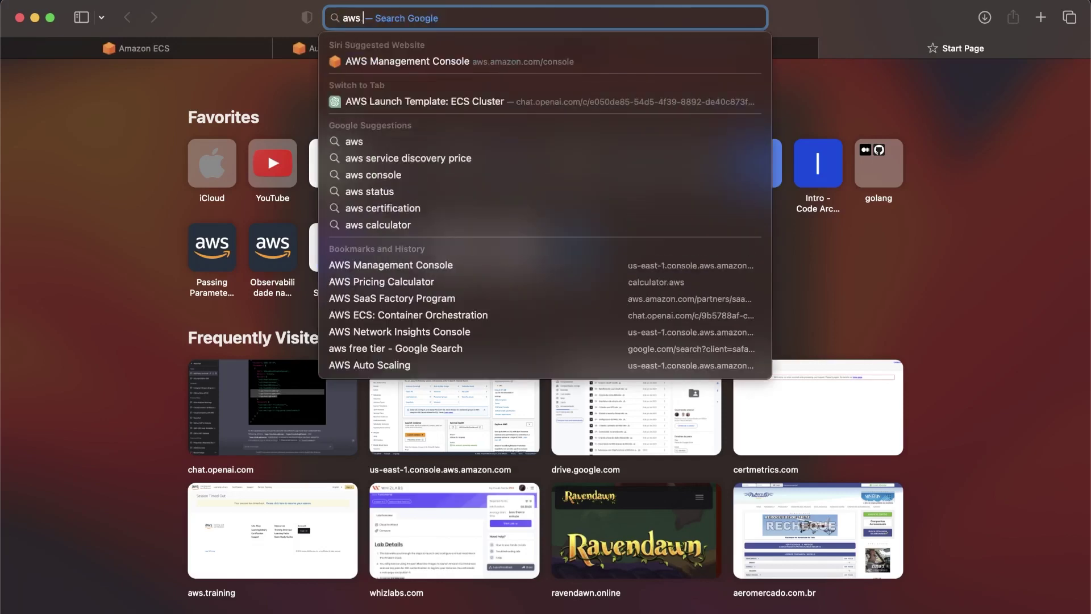
text( ecs ports)
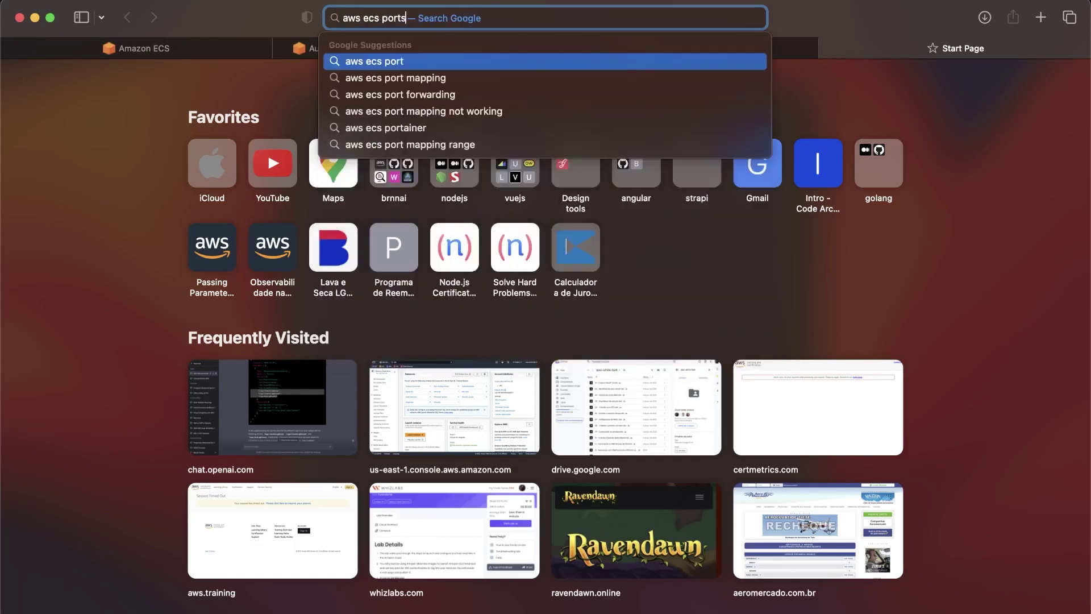
text( to ehpmeral)
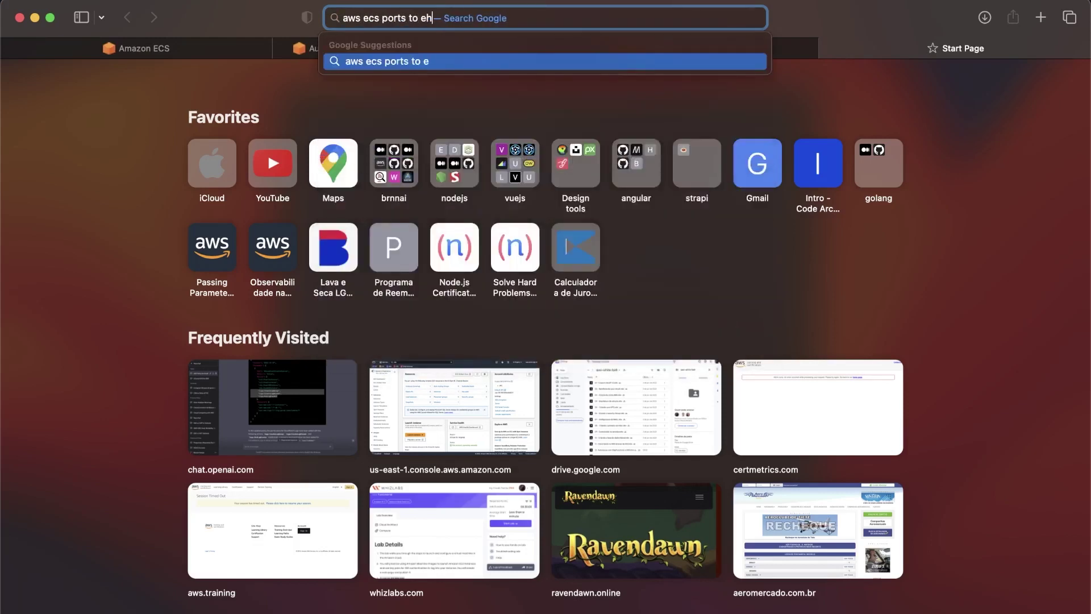
key(BackSpace)
key(BackSpace)
key(BackSpace)
key(BackSpace)
key(BackSpace)
key(BackSpace)
key(BackSpace)
key(BackSpace)
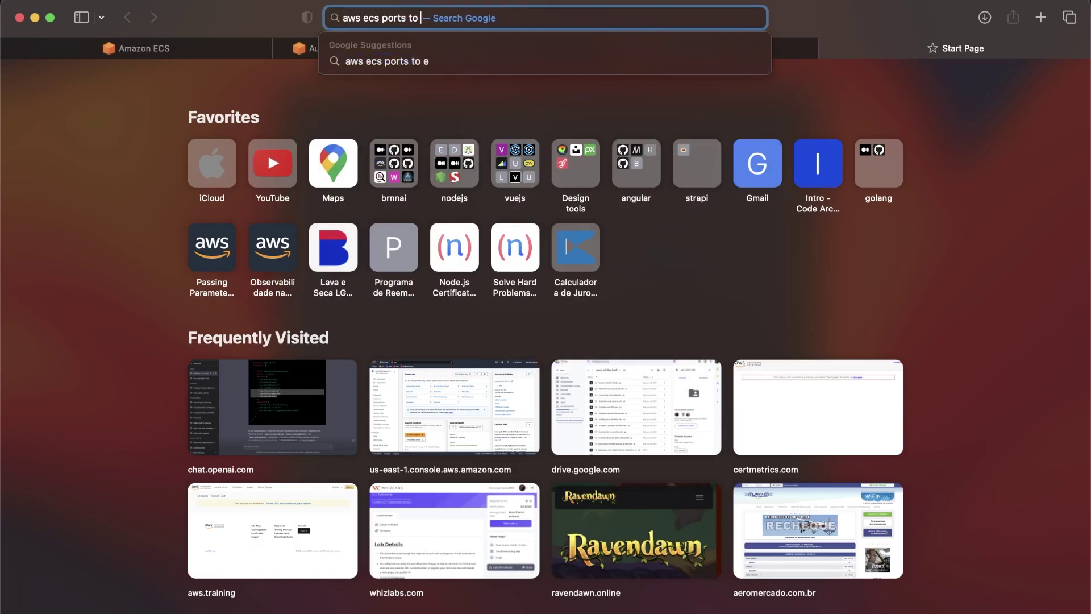
text(container a)
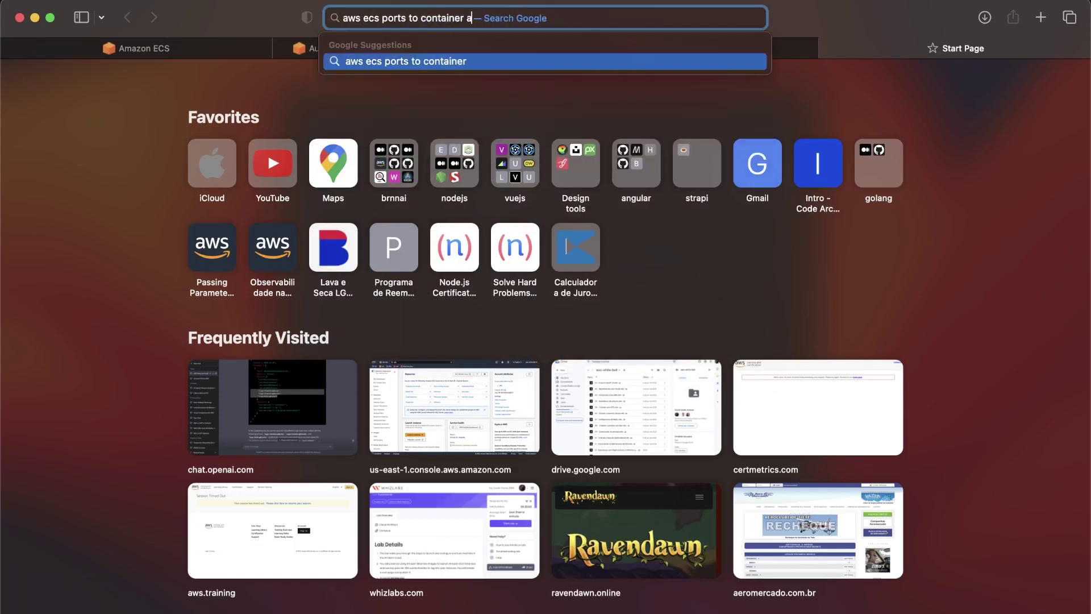
text(gent)
key(Return)
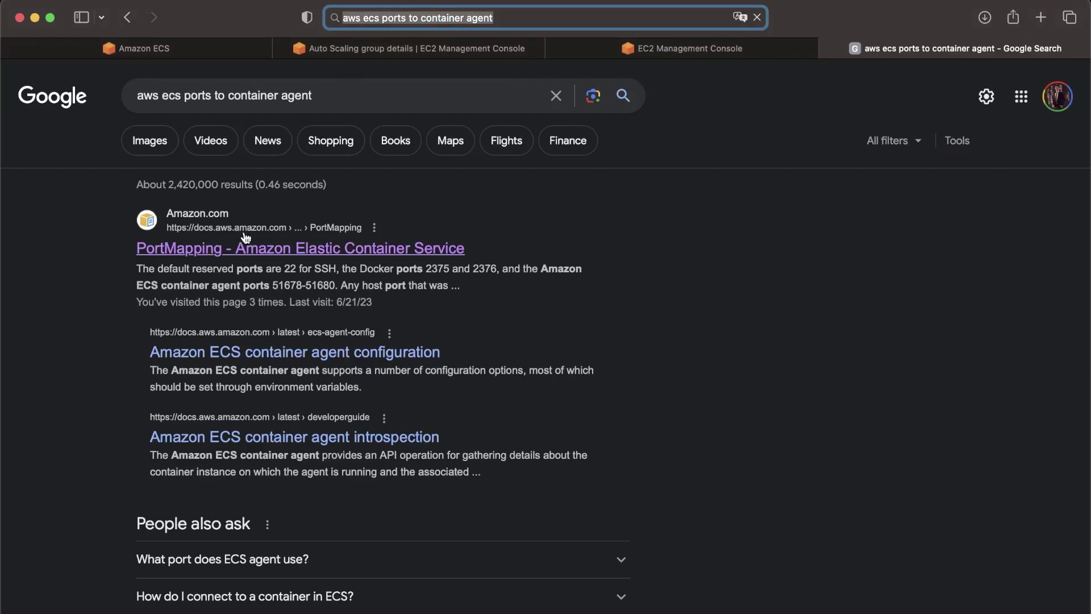
Open the PortMapping page of the Amazon Elastic Container Service documentation and find the hostPort paragraphs on ephemeral and reserved ports.
click(244, 248)
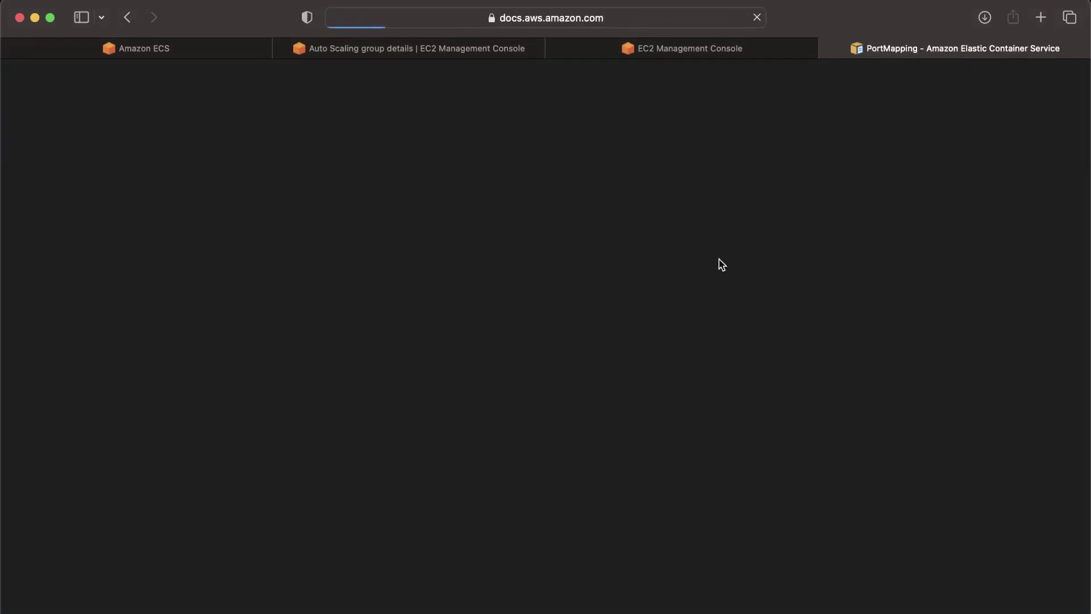
scroll(540, 424, down, 6)
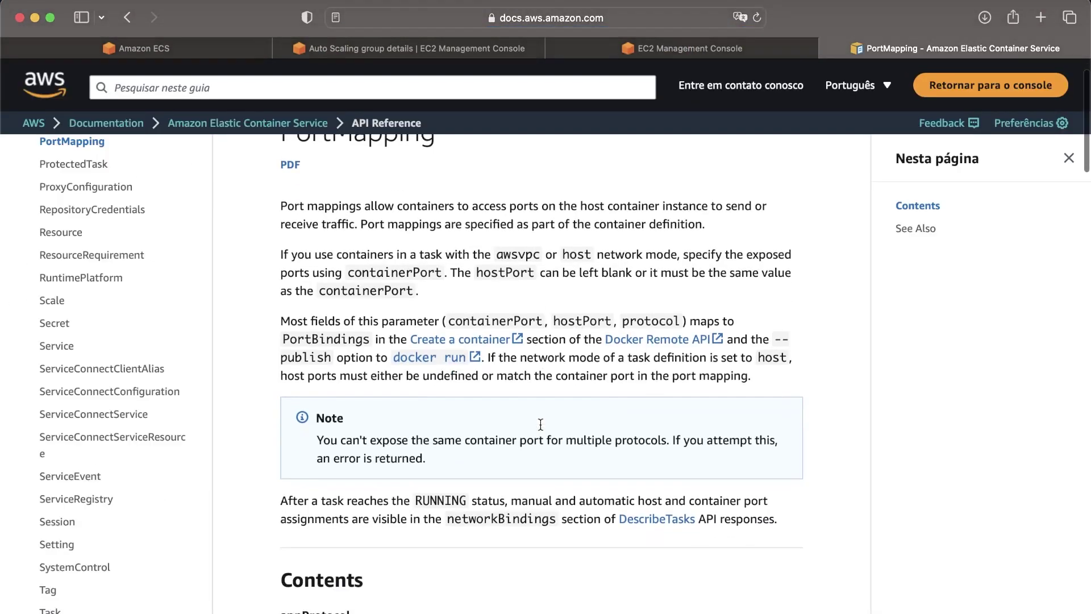
scroll(540, 424, down, 8)
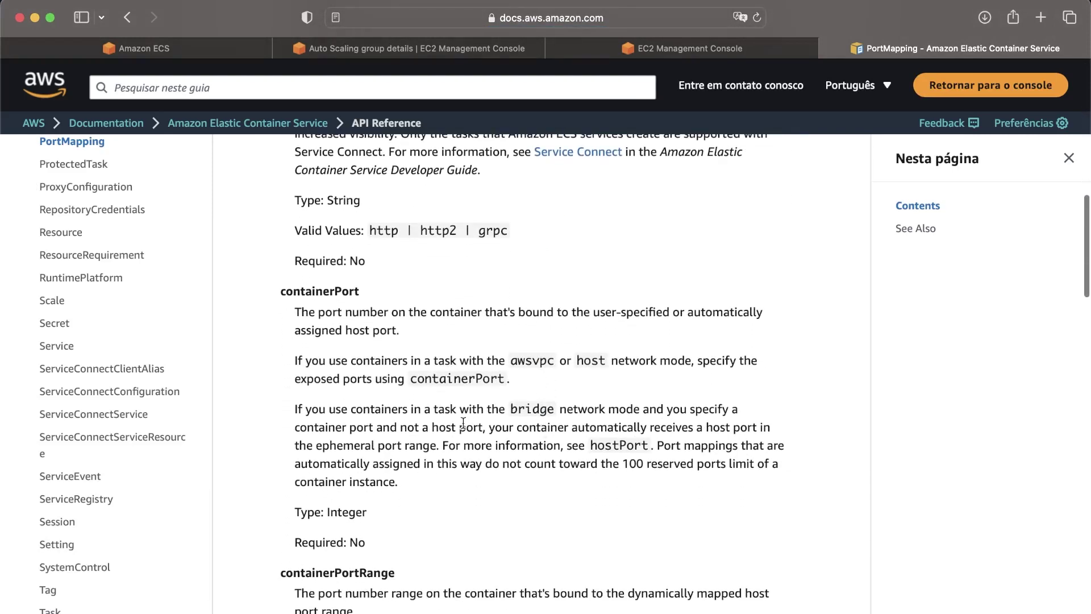
scroll(463, 424, down, 8)
scroll(462, 422, up, 8)
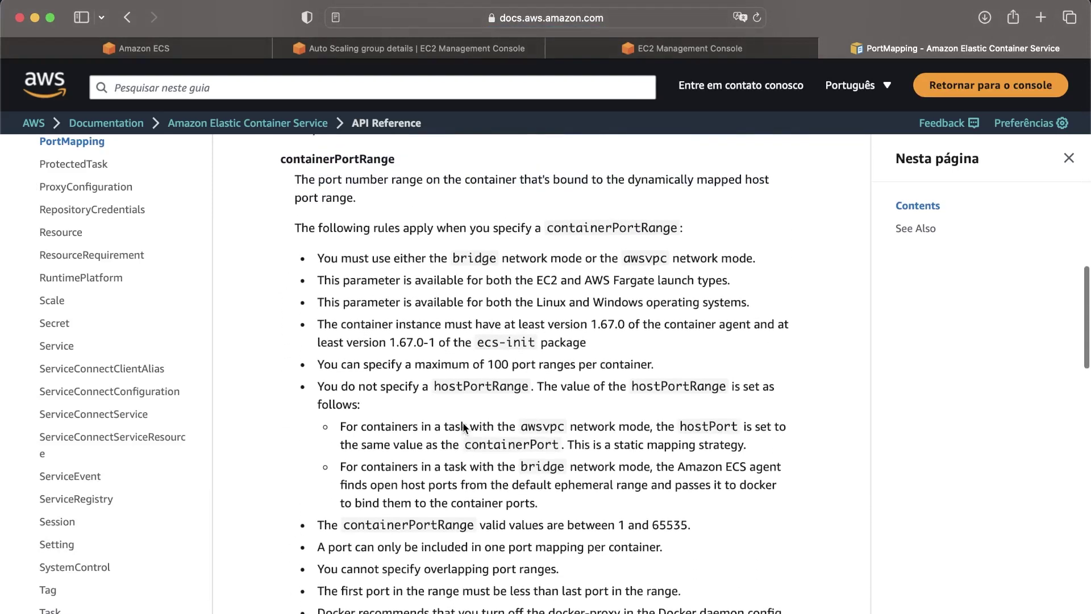
scroll(463, 423, up, 15)
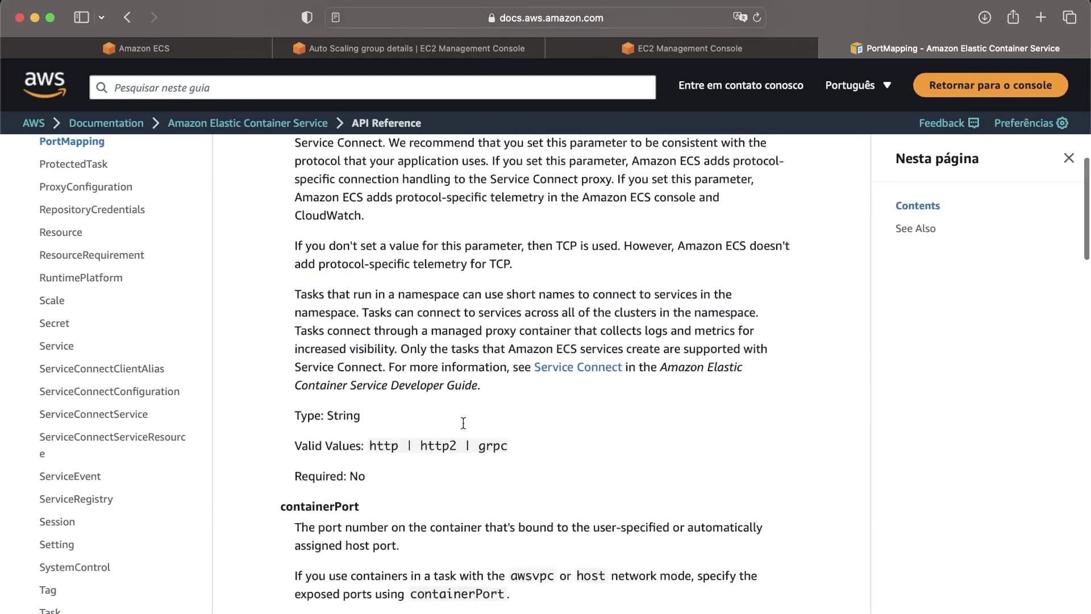
scroll(462, 422, down, 15)
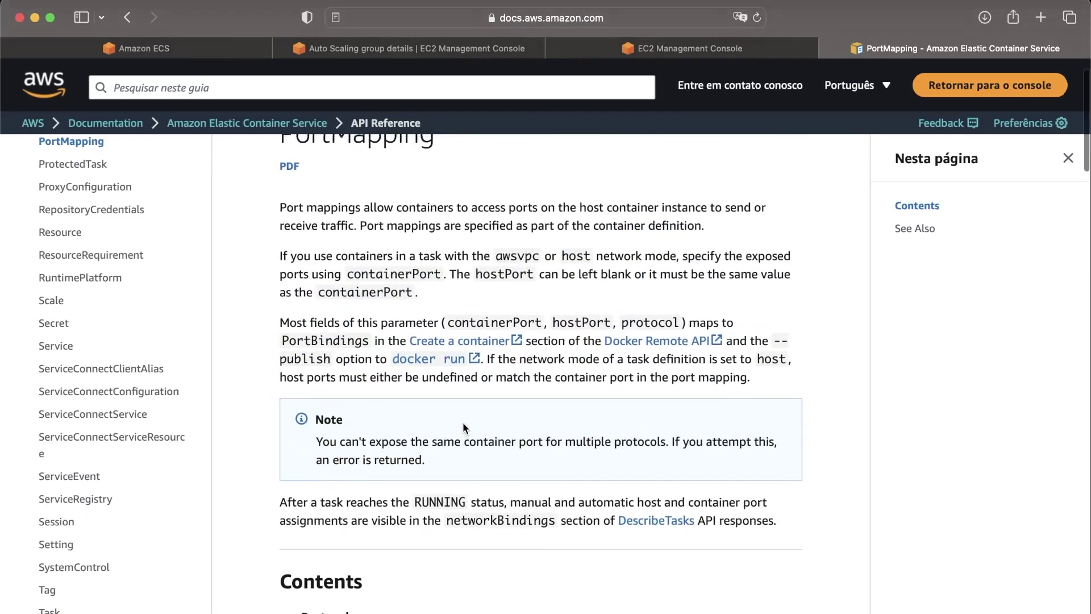
scroll(463, 423, down, 5)
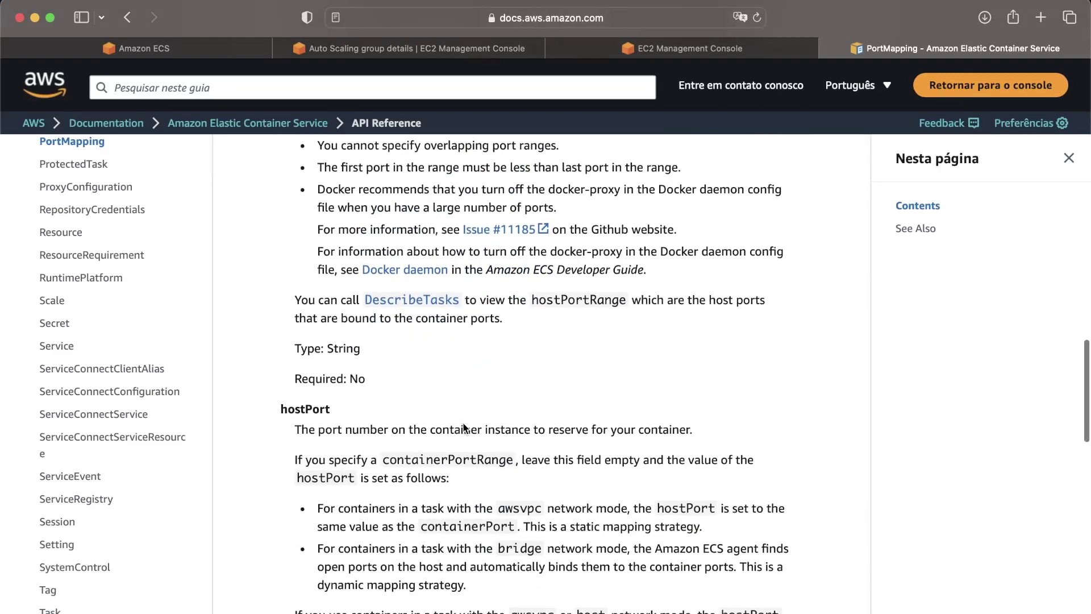
scroll(463, 422, down, 12)
scroll(464, 423, down, 6)
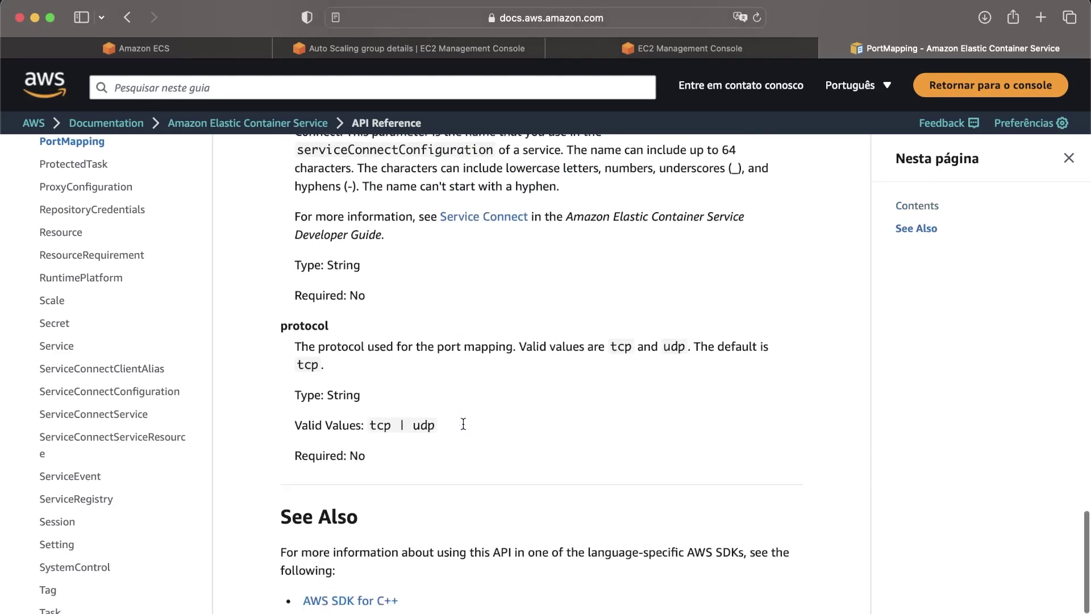
scroll(463, 424, up, 20)
scroll(462, 423, down, 6)
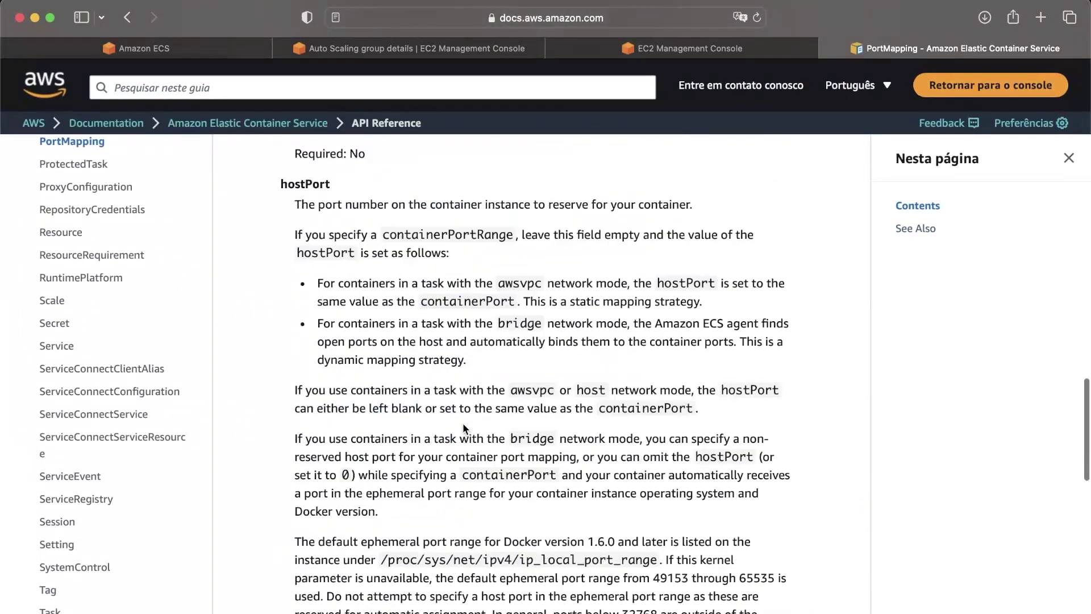
scroll(463, 423, down, 3)
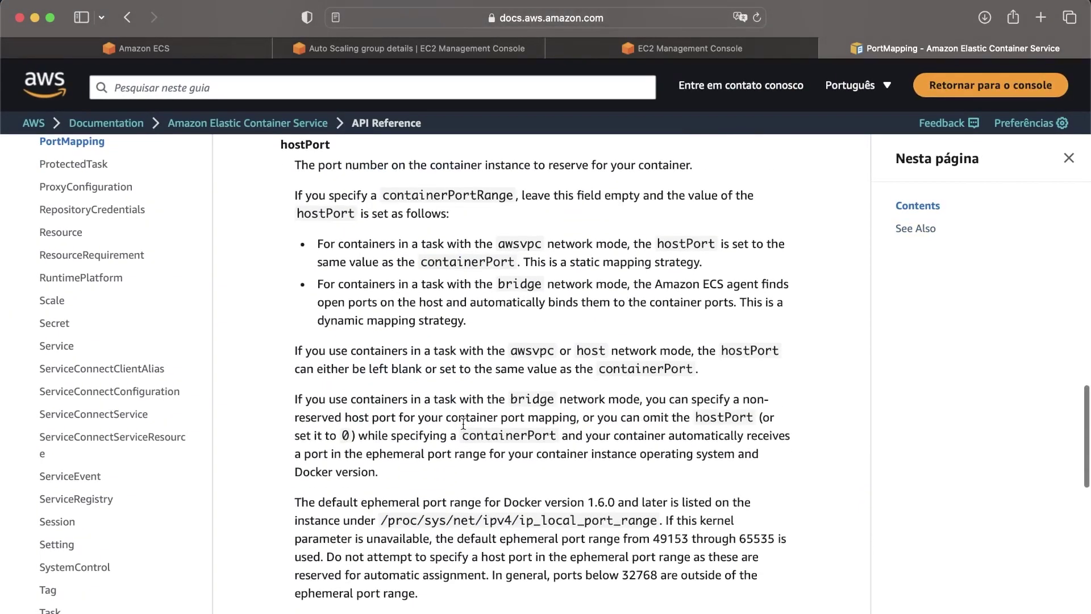
scroll(463, 425, down, 3)
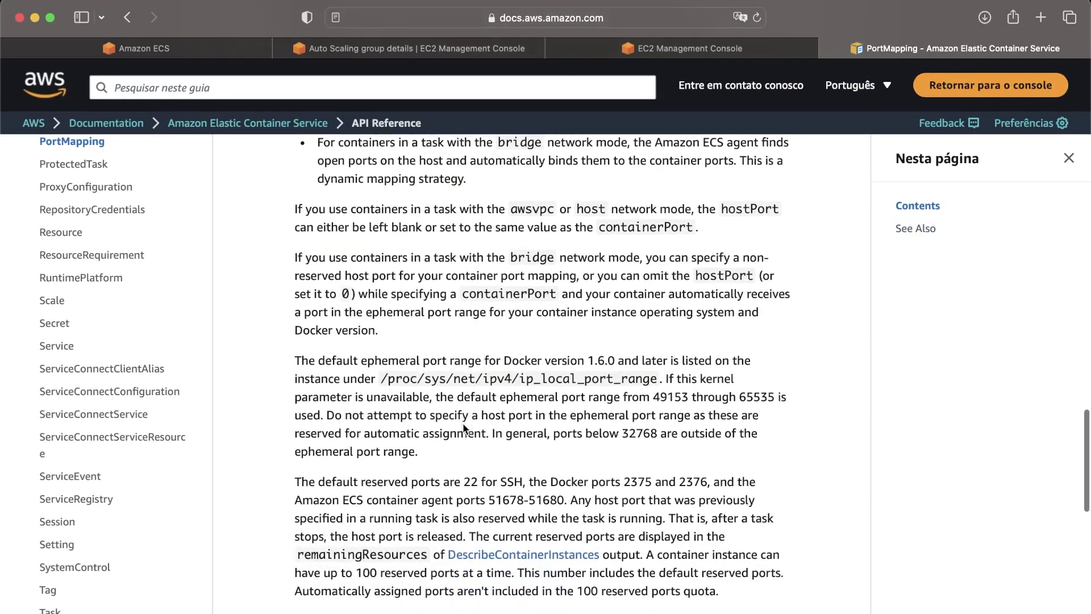
Examine the ephemeral and default reserved port paragraphs under hostPort and highlight the Amazon ECS container agent ports.
drag(294, 368, 659, 410)
click(660, 414)
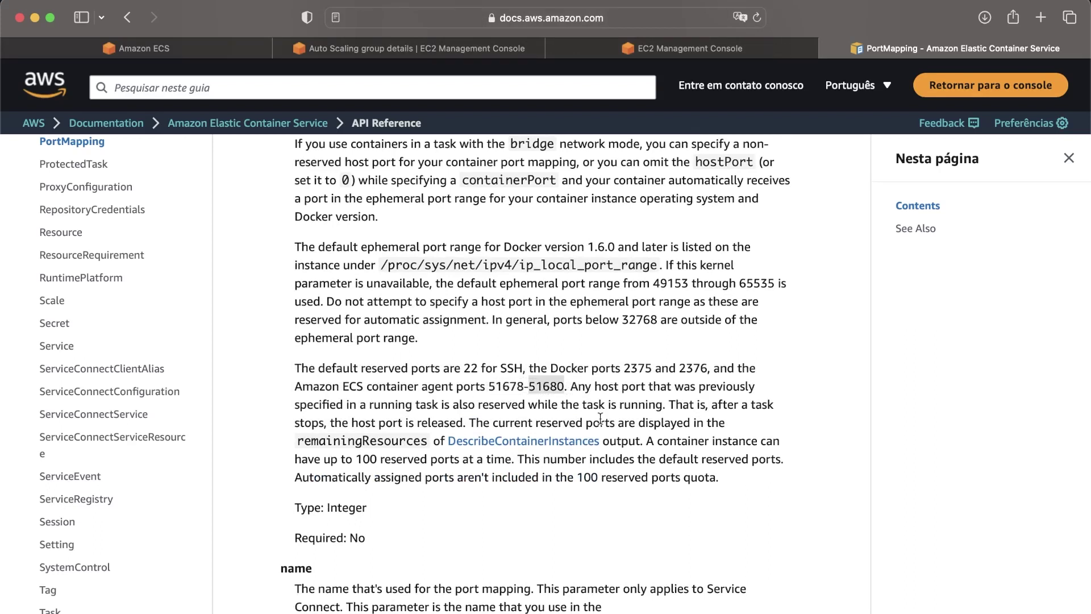
mouse_move(294, 387)
mouse_down()
mouse_move(711, 405)
mouse_move(568, 385)
mouse_up()
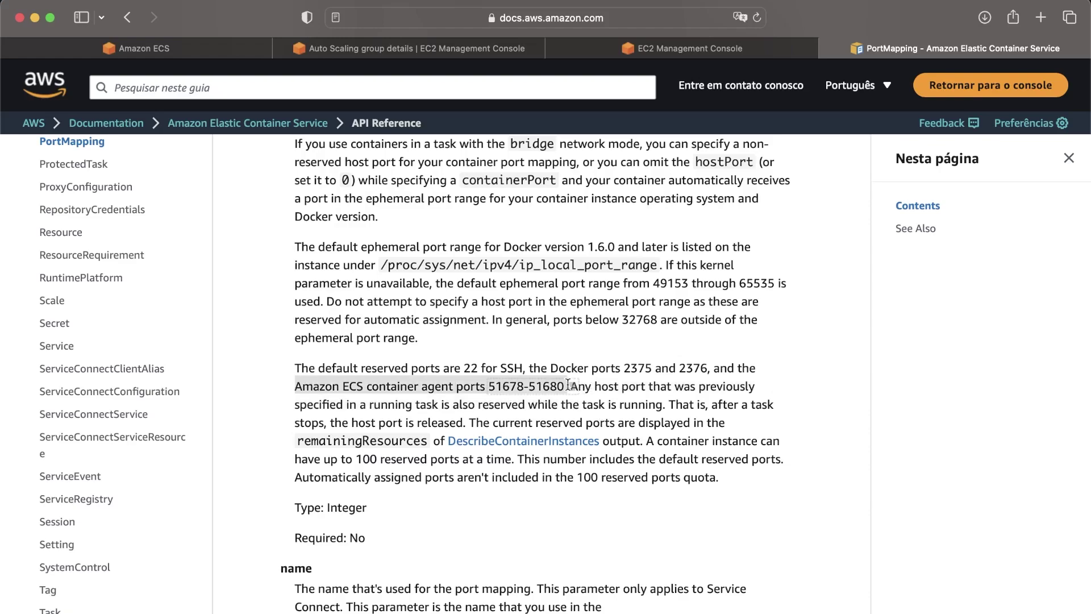
scroll(469, 309, up, 10)
scroll(469, 312, down, 8)
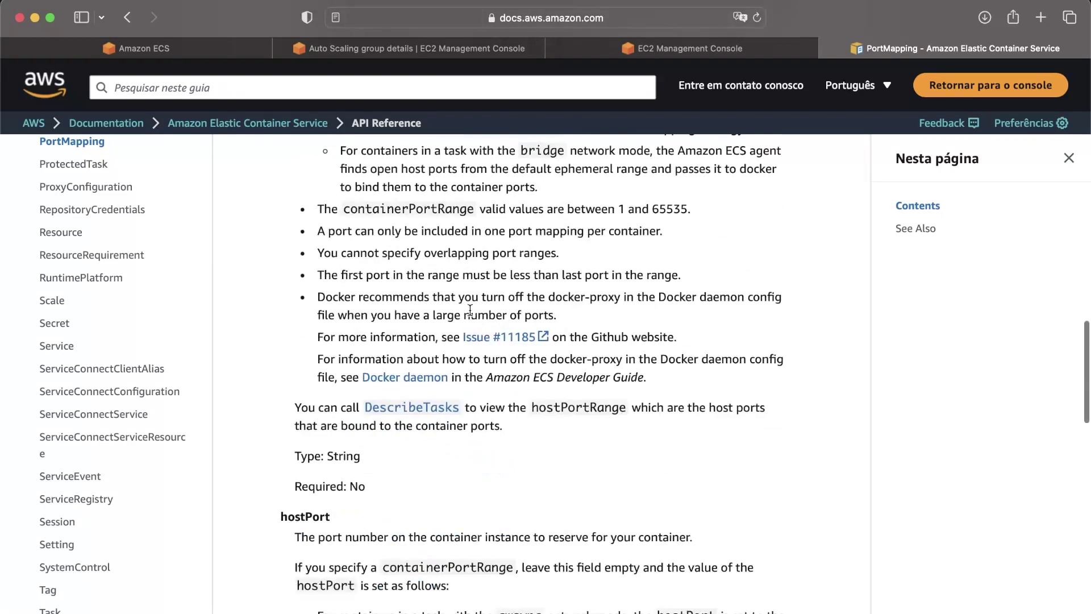
Open ChatGPT in a new tab and open the saved chat "ECS Port Communication Setup".
key(super+t)
text(c jhs)
key(BackSpace)
key(BackSpace)
key(BackSpace)
key(BackSpace)
key(BackSpace)
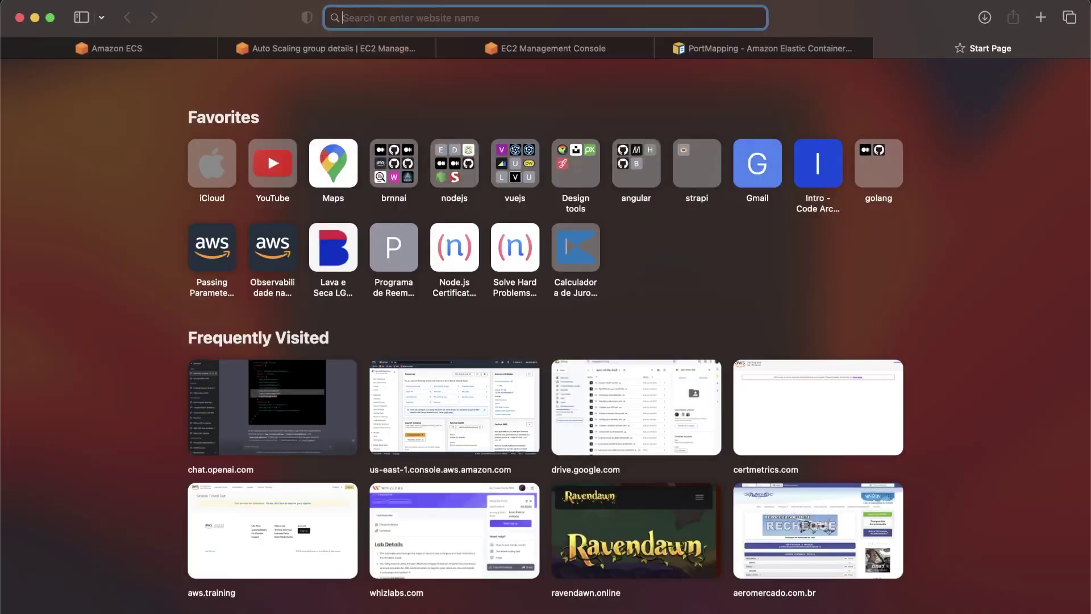
text(chat)
key(Return)
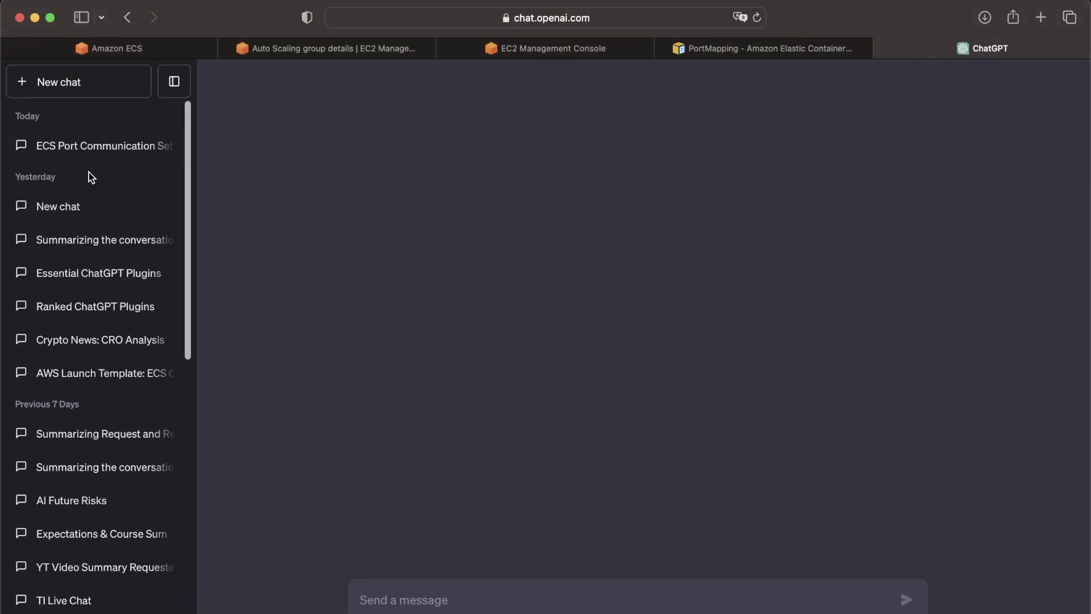
click(100, 146)
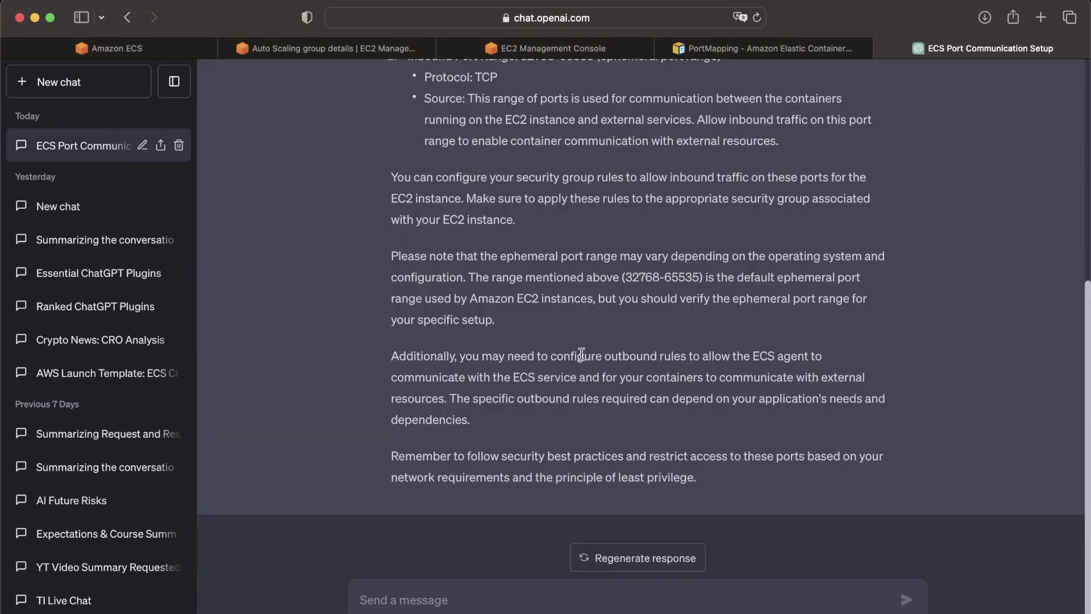
Read the chat's question and answer about required security group ports, and highlight the answer's first inbound port line.
scroll(611, 366, up, 8)
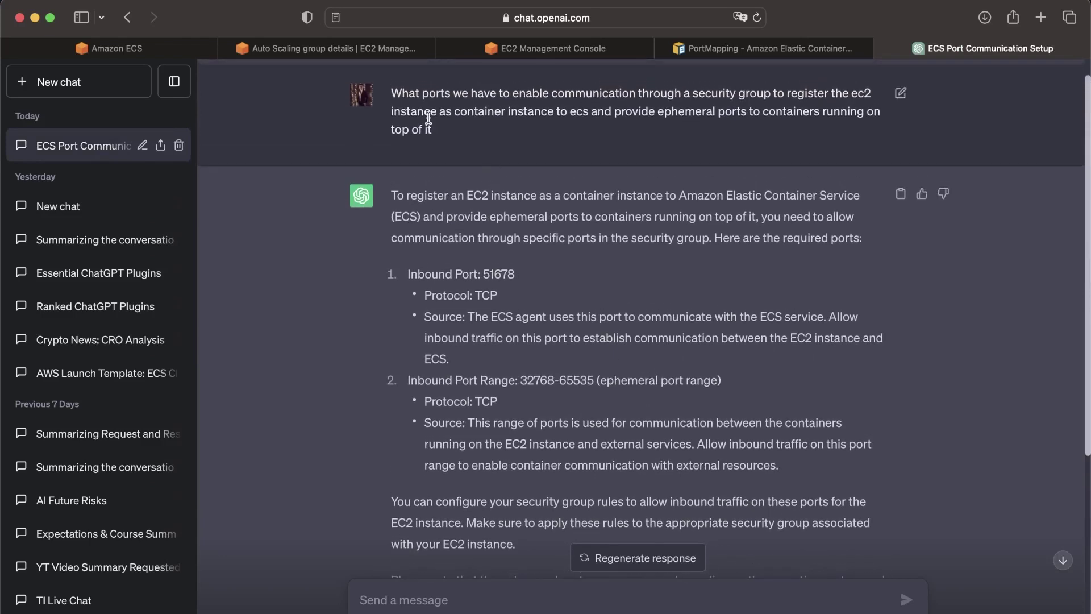
scroll(696, 114, down, 1)
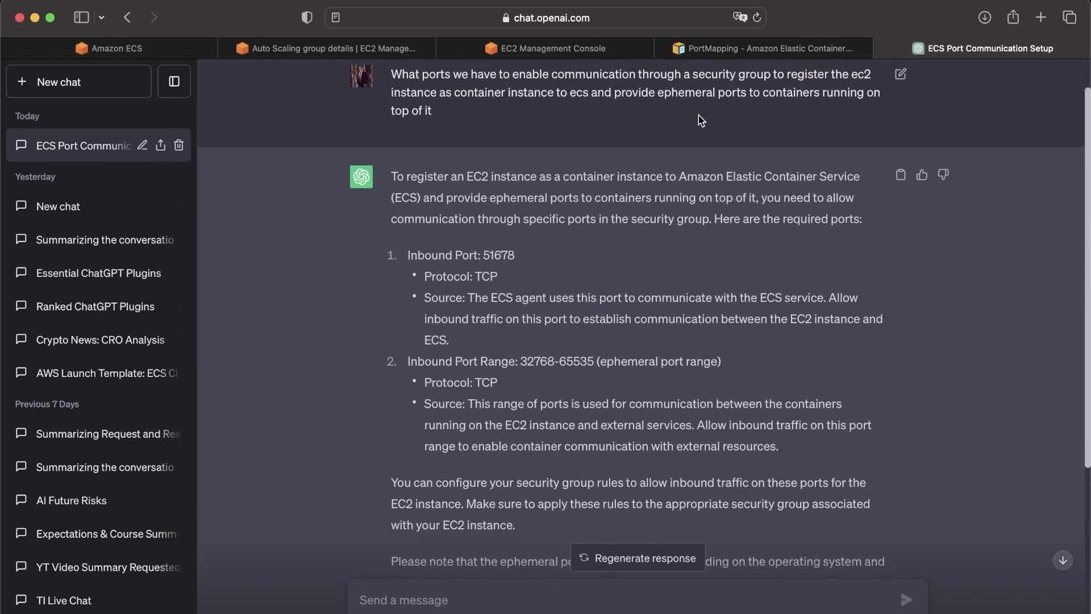
scroll(504, 141, down, 1)
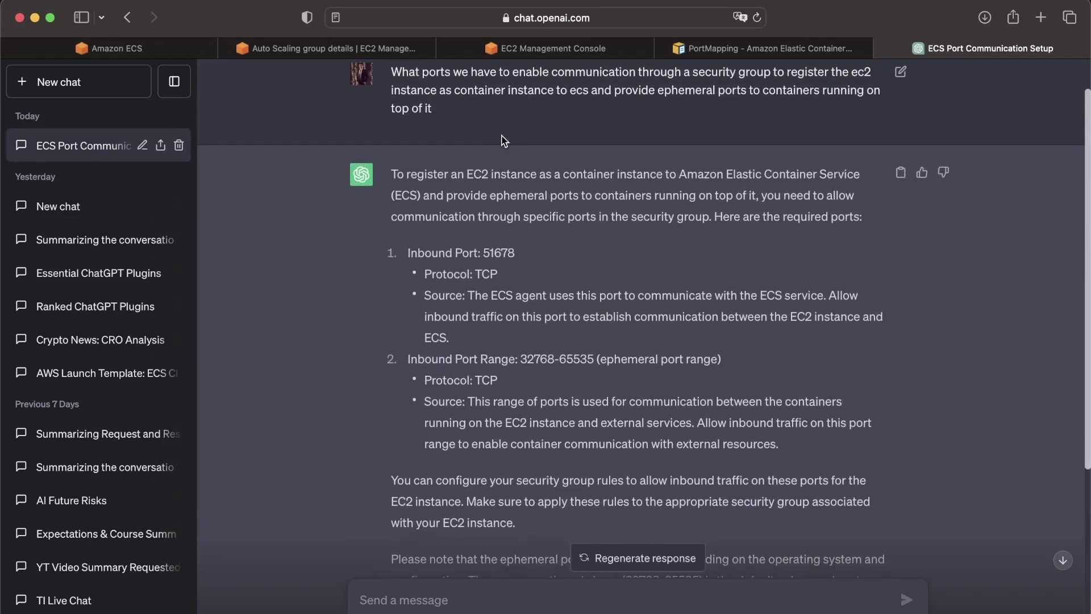
scroll(639, 110, down, 1)
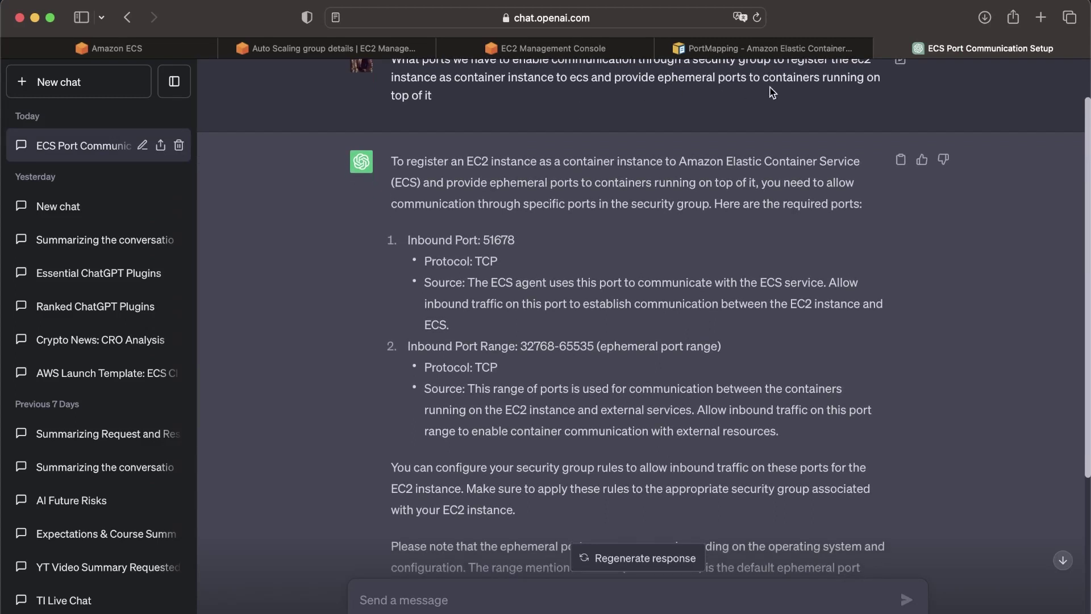
scroll(457, 104, down, 4)
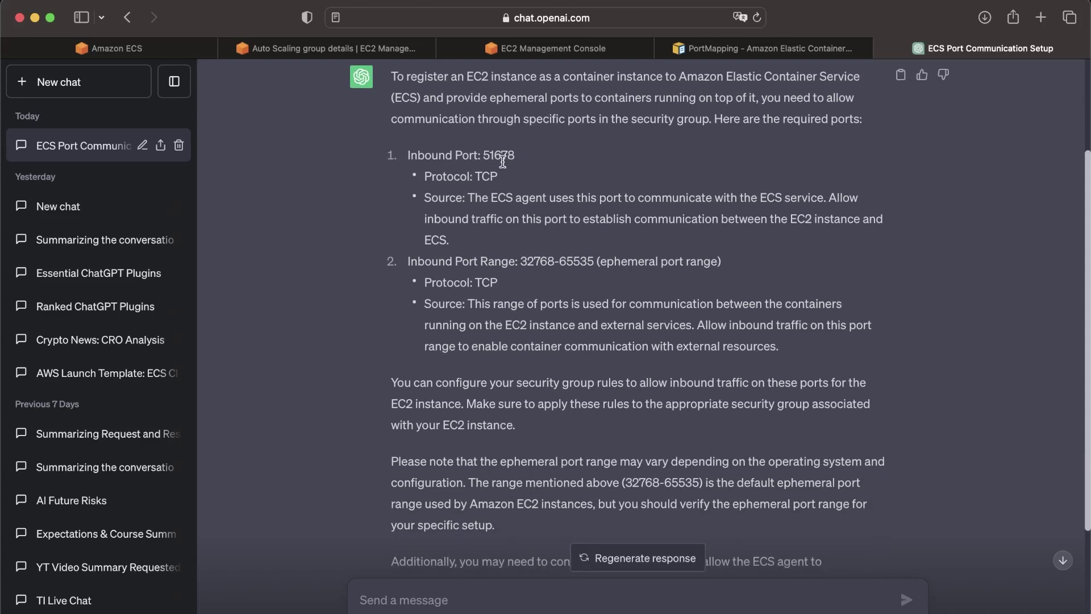
triple_click(500, 154)
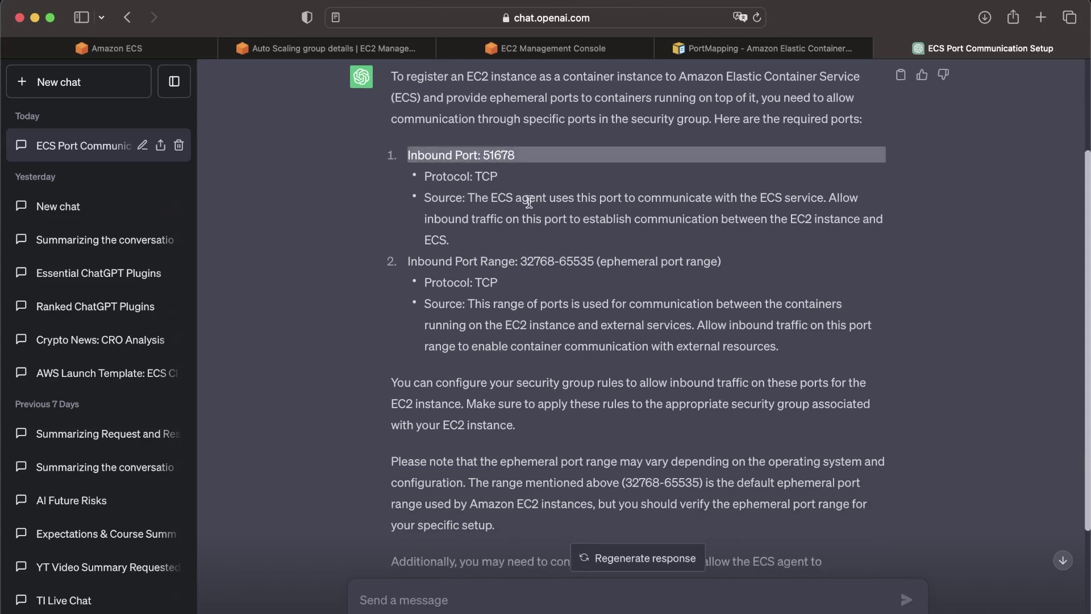
Highlight the ephemeral inbound port range in the second item of the chat's answer.
click(538, 263)
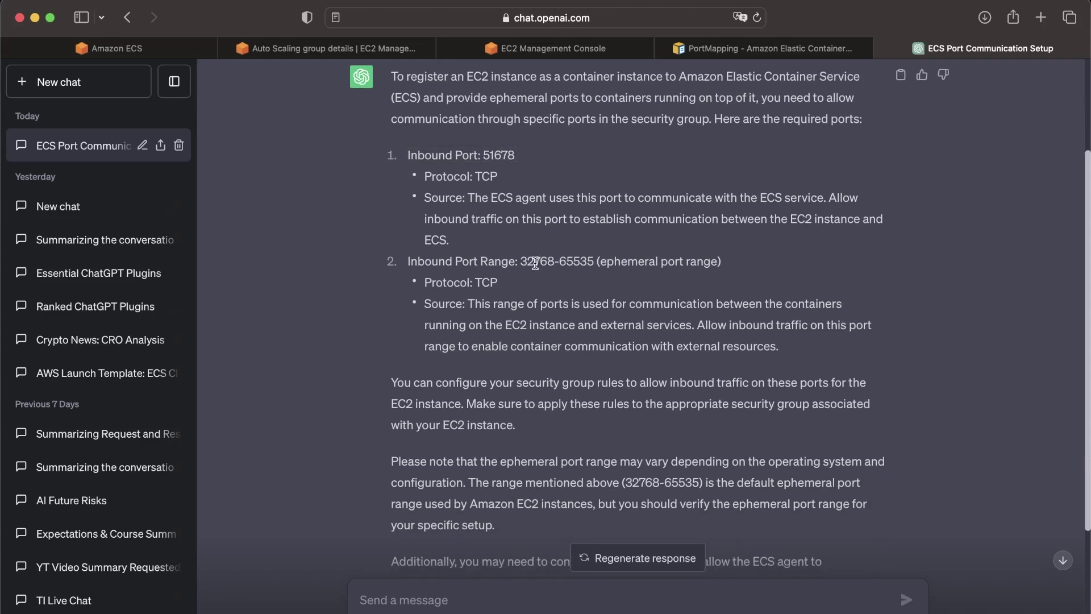
drag(509, 261, 597, 259)
click(594, 259)
Open the inbound rules of the white-belt-sg security group for editing and add a new Custom TCP rule.
click(595, 53)
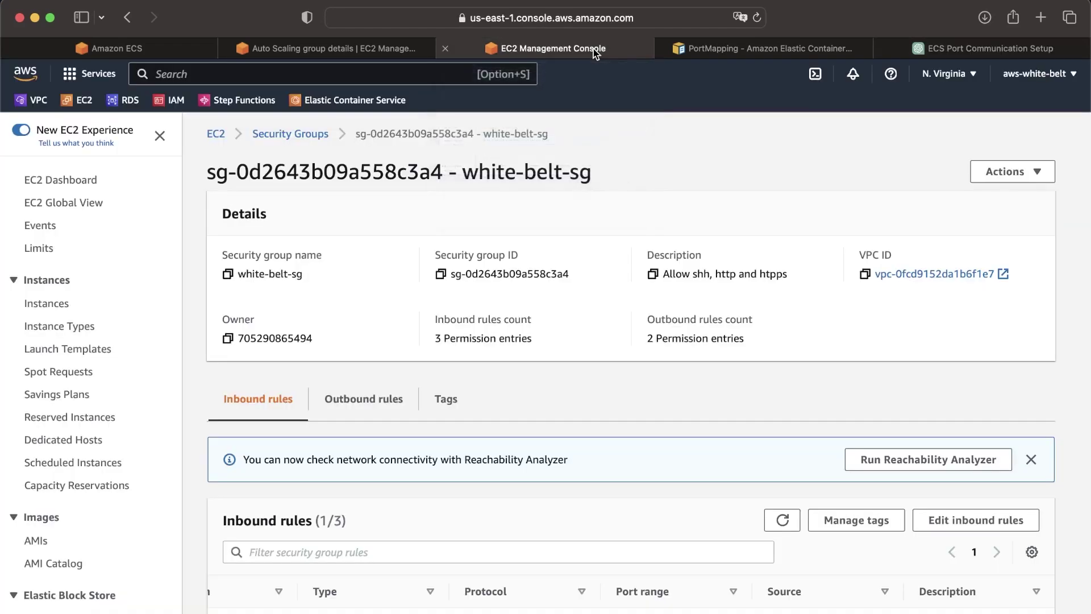
scroll(614, 398, down, 3)
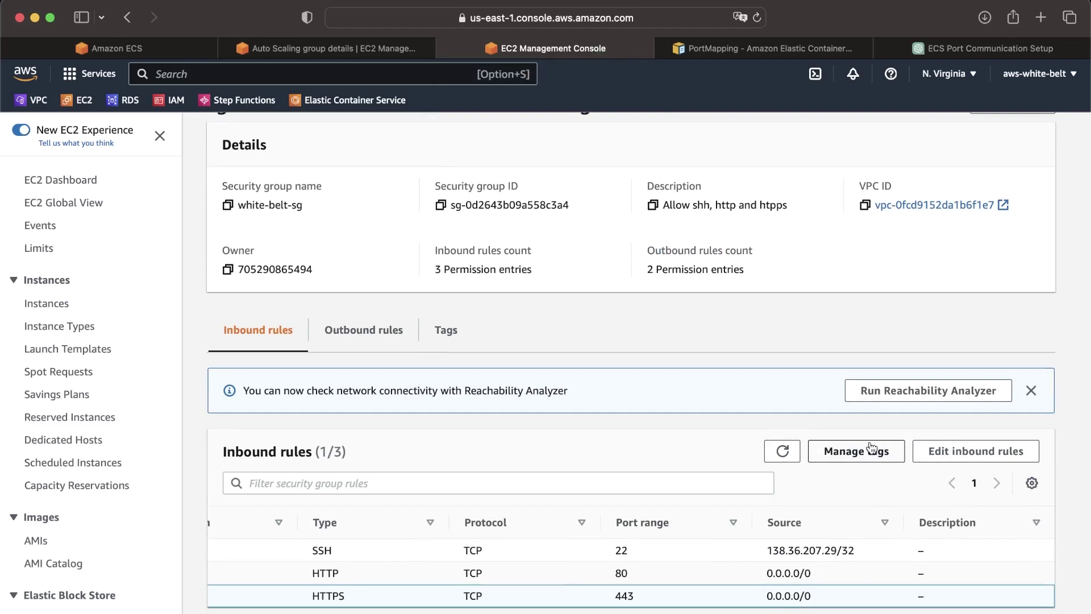
click(991, 456)
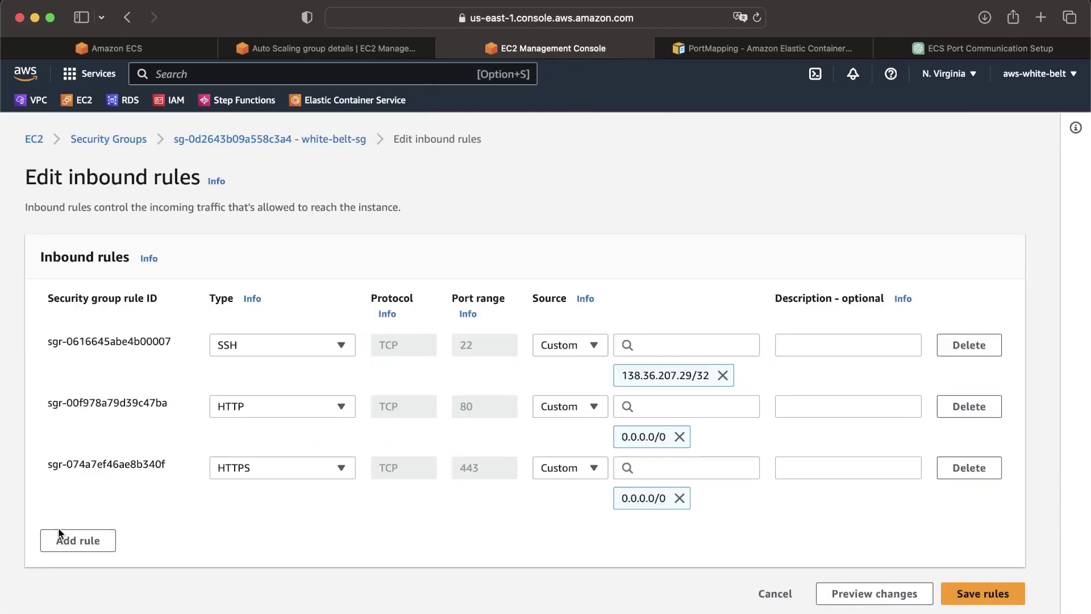
click(78, 540)
scroll(262, 435, down, 1)
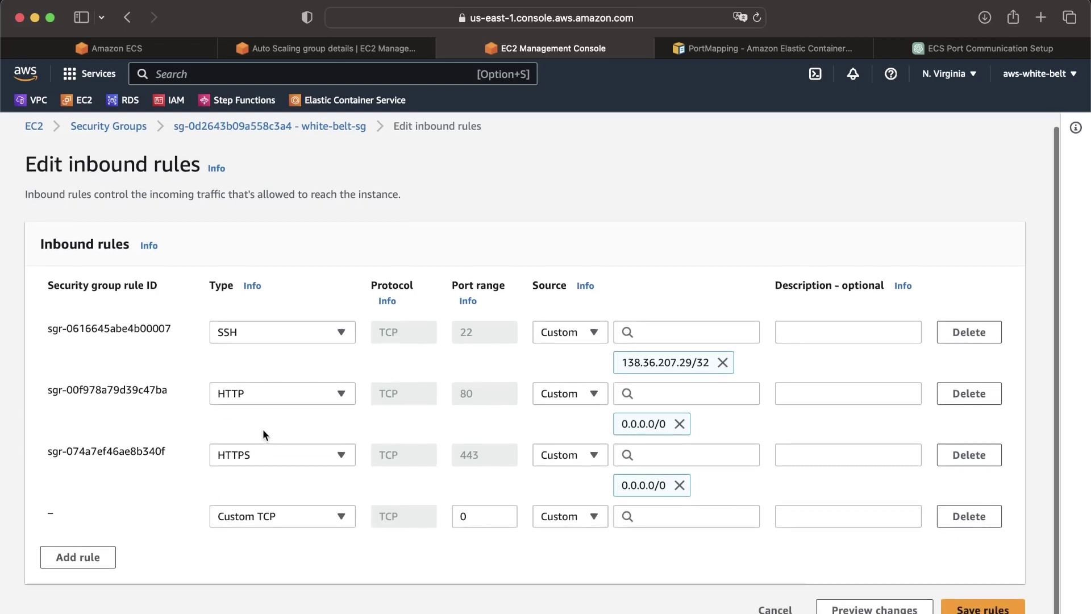
click(463, 517)
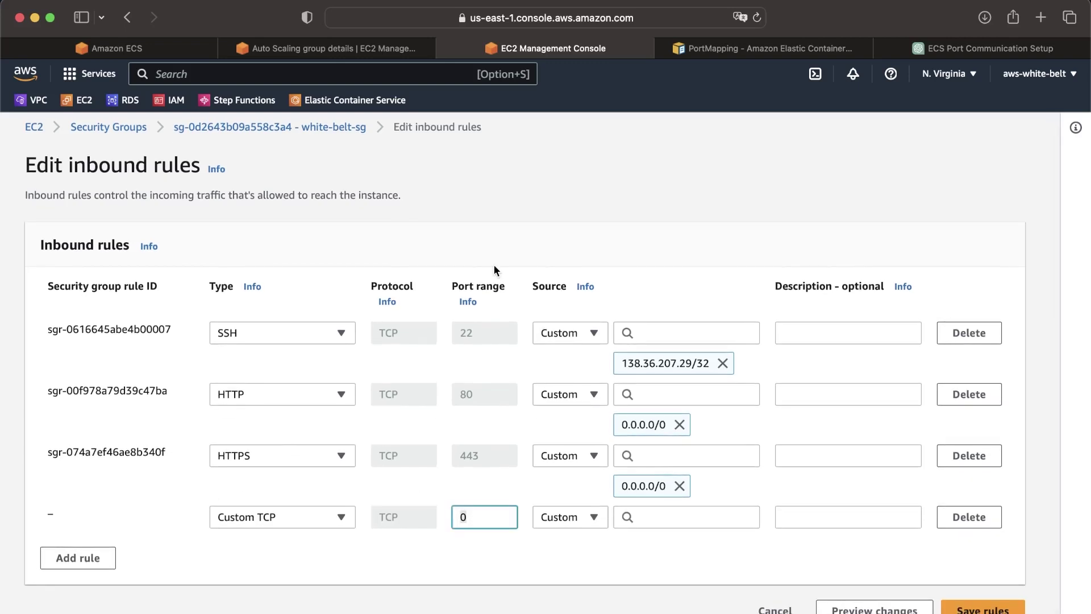
click(817, 50)
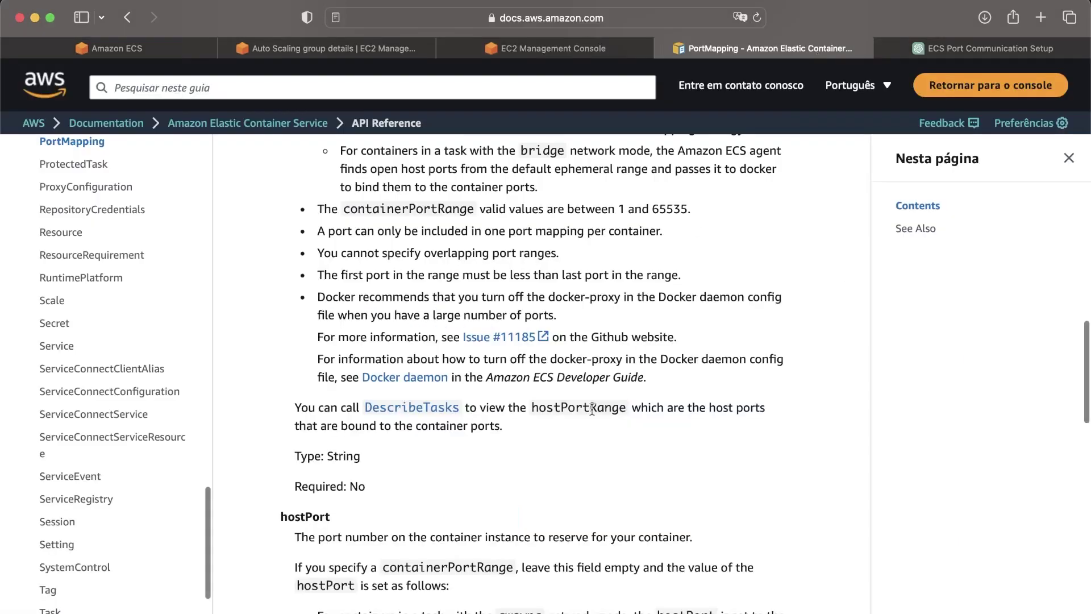
scroll(513, 435, down, 10)
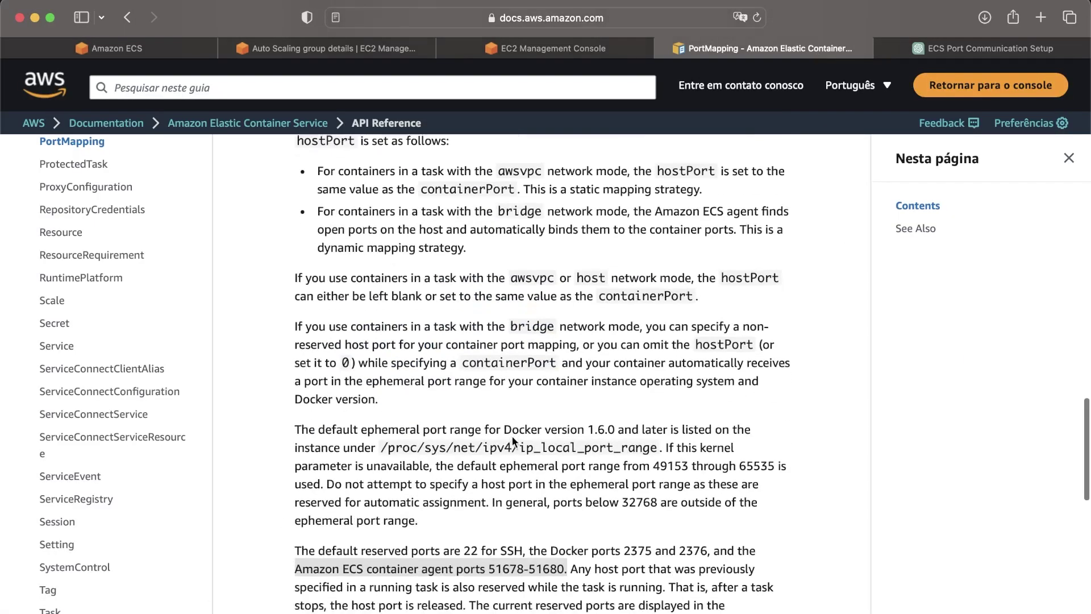
drag(489, 293, 564, 287)
key(super+c)
click(516, 48)
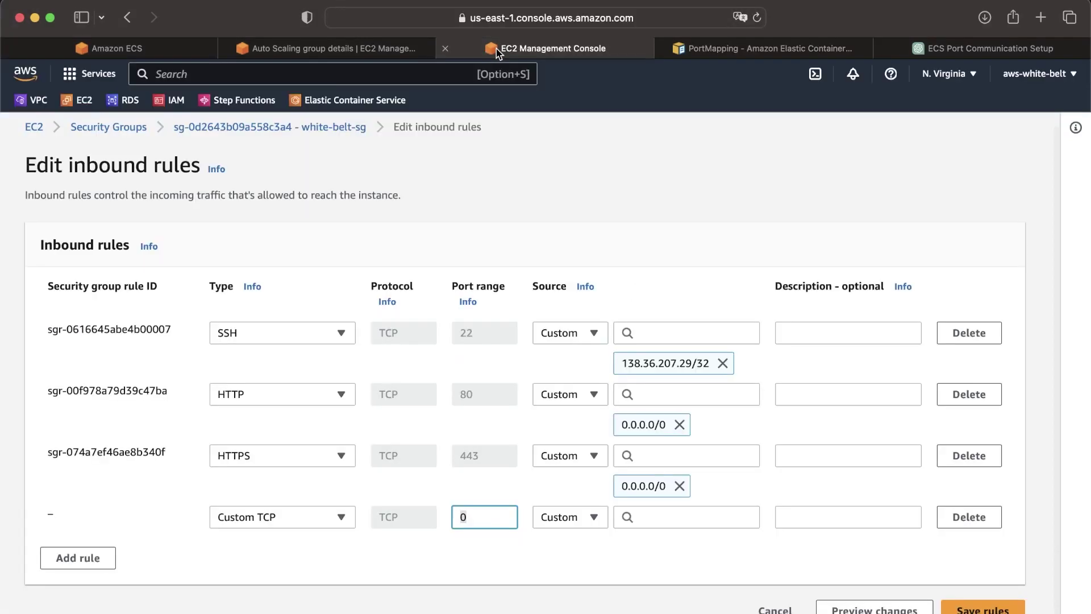
key(super+v)
key(super+Left)
key(Right)
key(super+Right)
scroll(545, 398, right, 1)
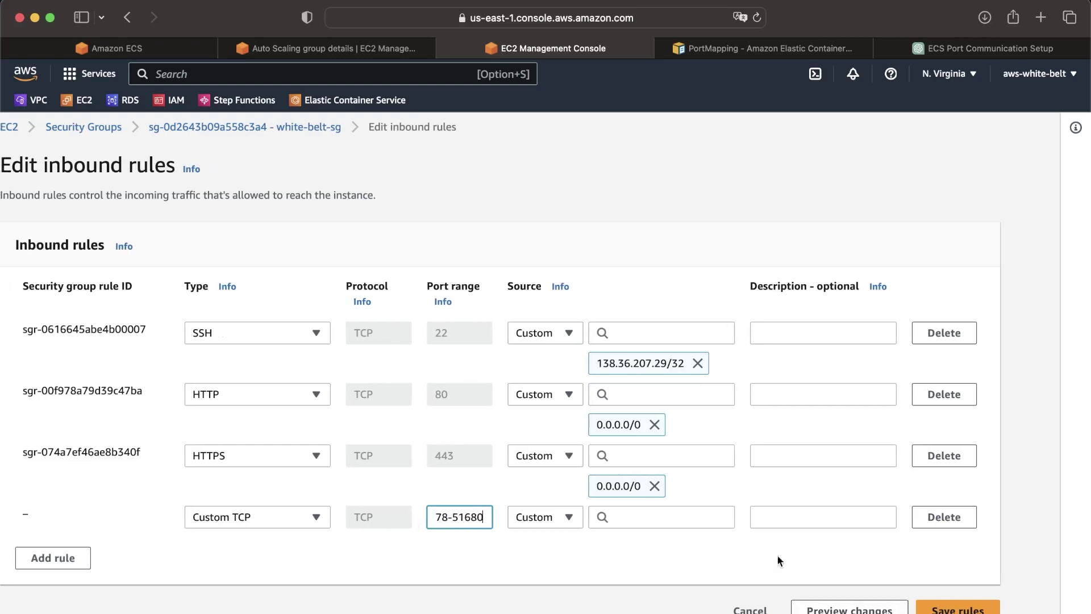
Set the source of the ECS agent port rule to the CIDR block 10.0.0.0/16.
click(694, 521)
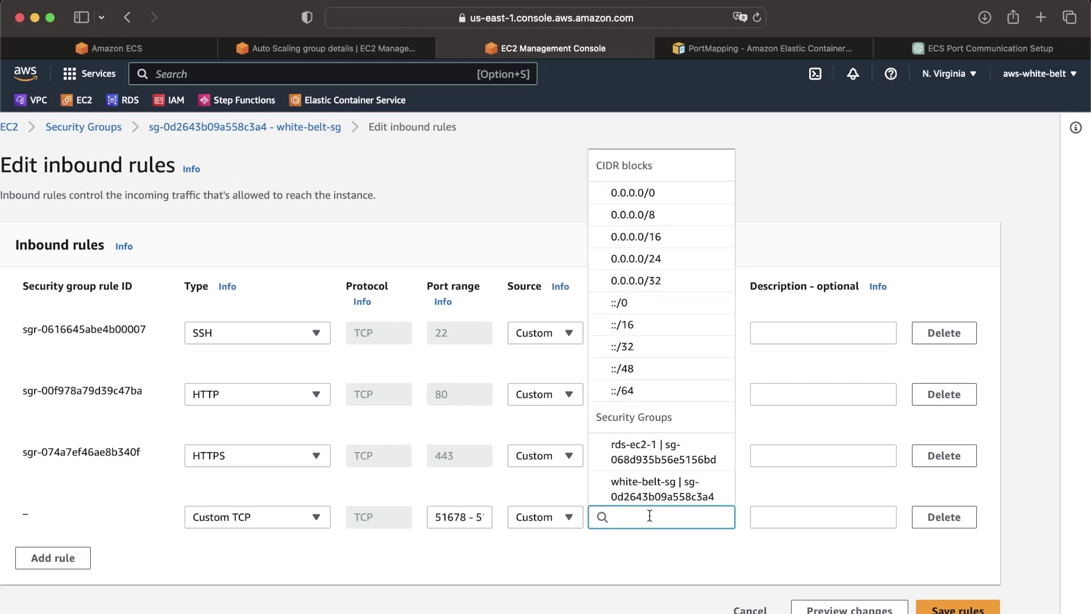
text(10.)
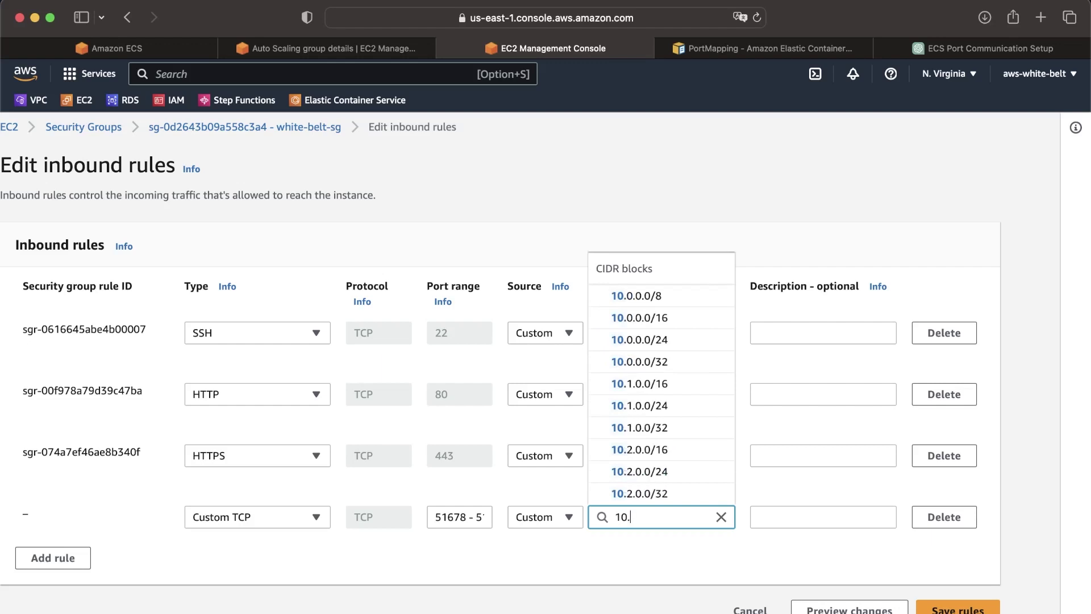
click(679, 322)
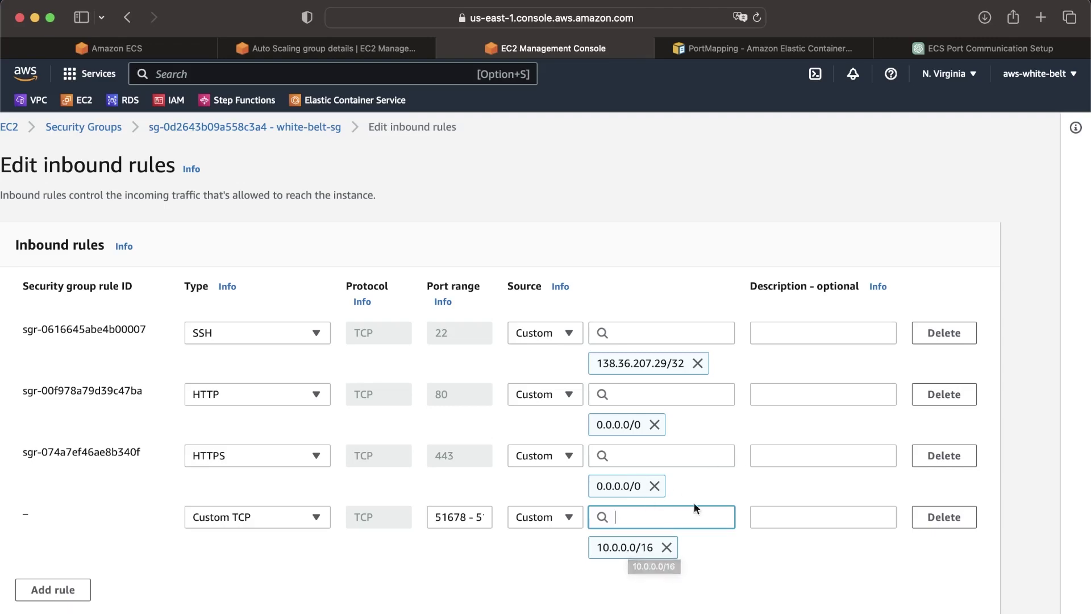
Switch to the Keynote slide, examine the VPC address range in the AWS architecture diagram, and return to the browser.
key(ctrl+Left)
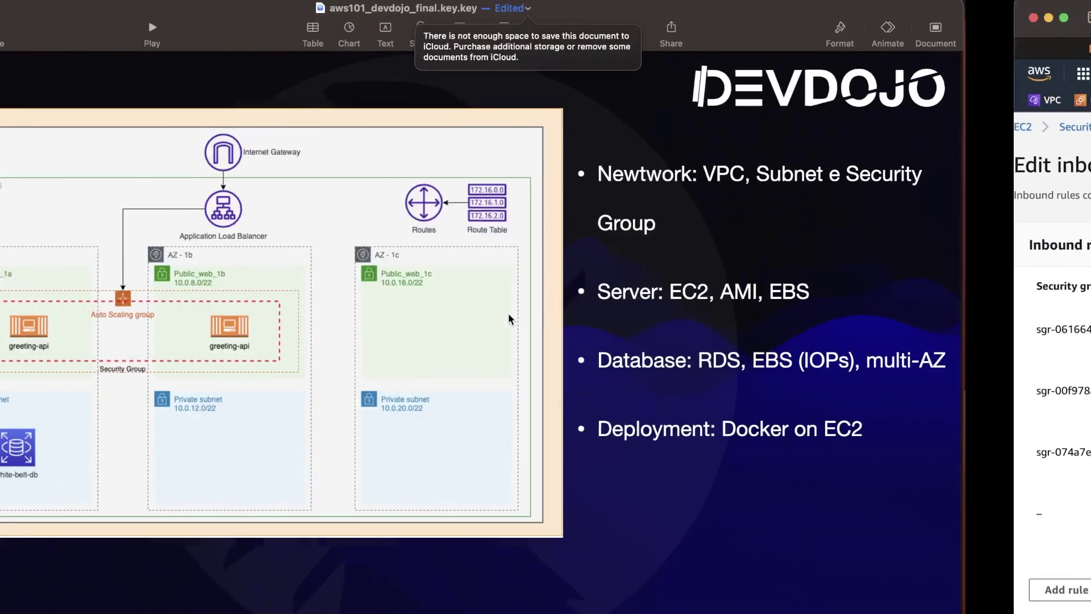
key(super+0)
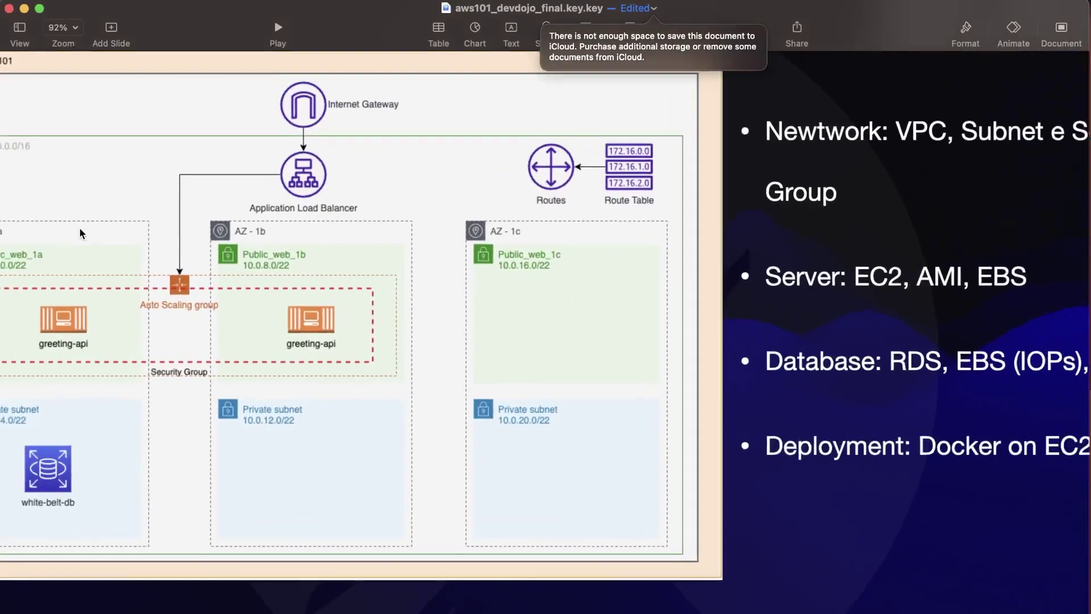
scroll(81, 233, left, 3)
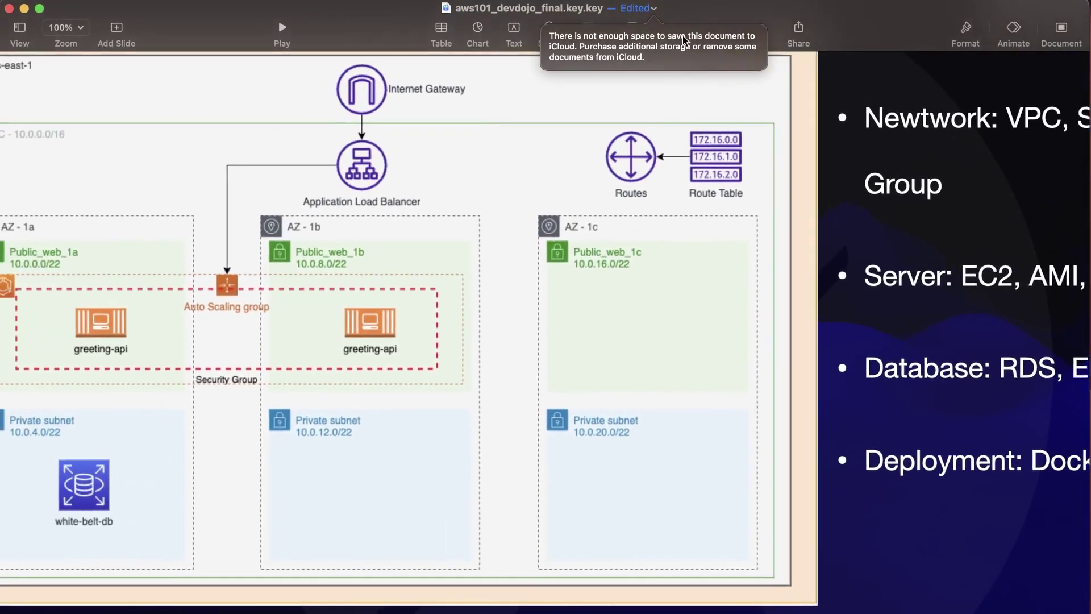
scroll(428, 98, left, 3)
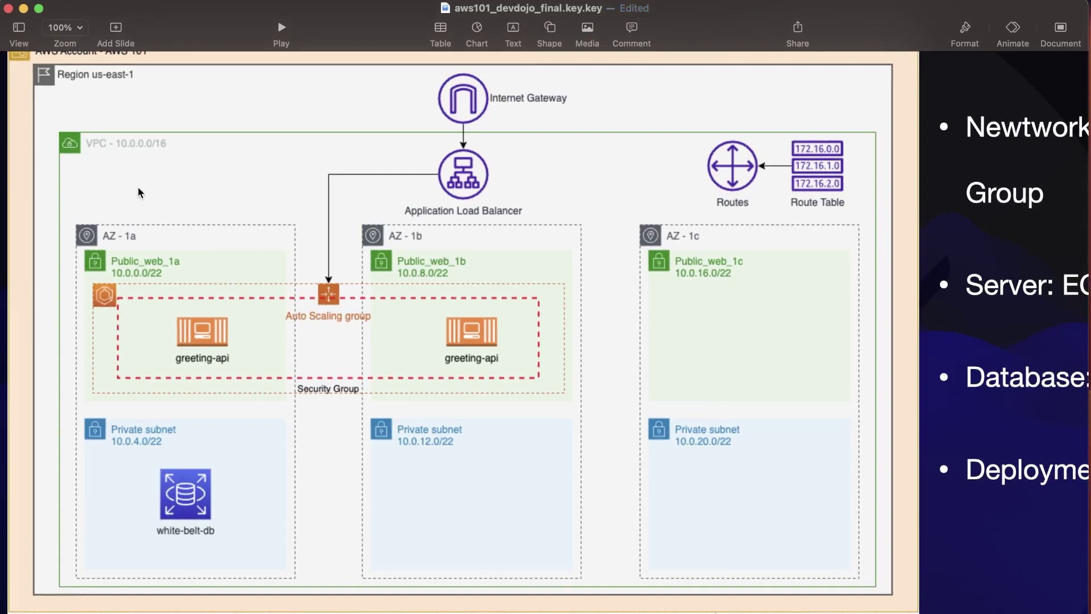
click(74, 147)
scroll(122, 148, up, 2)
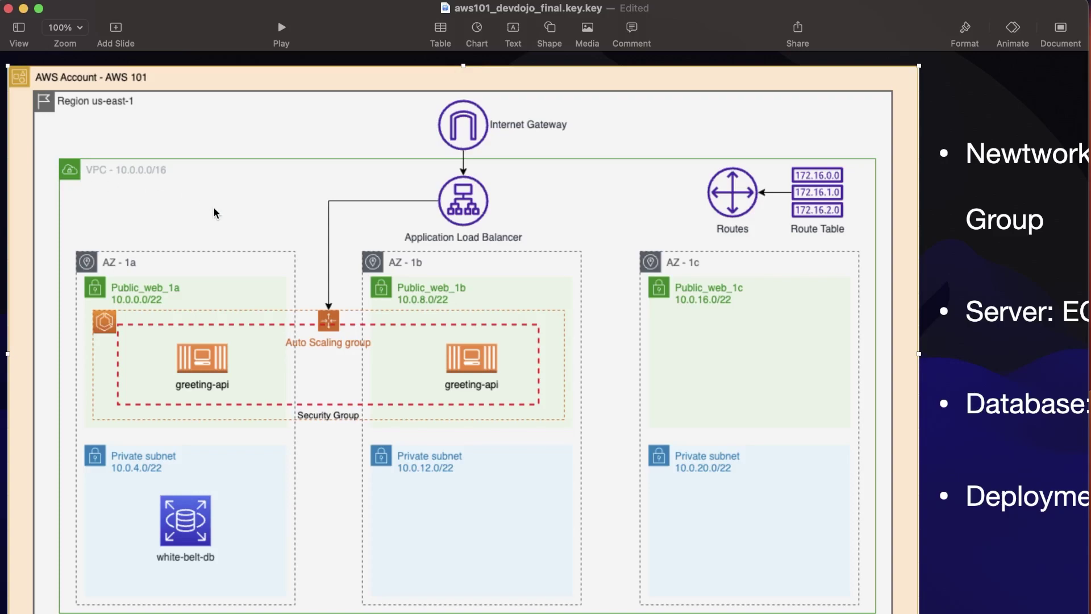
key(super+shift+0)
key(super+Tab)
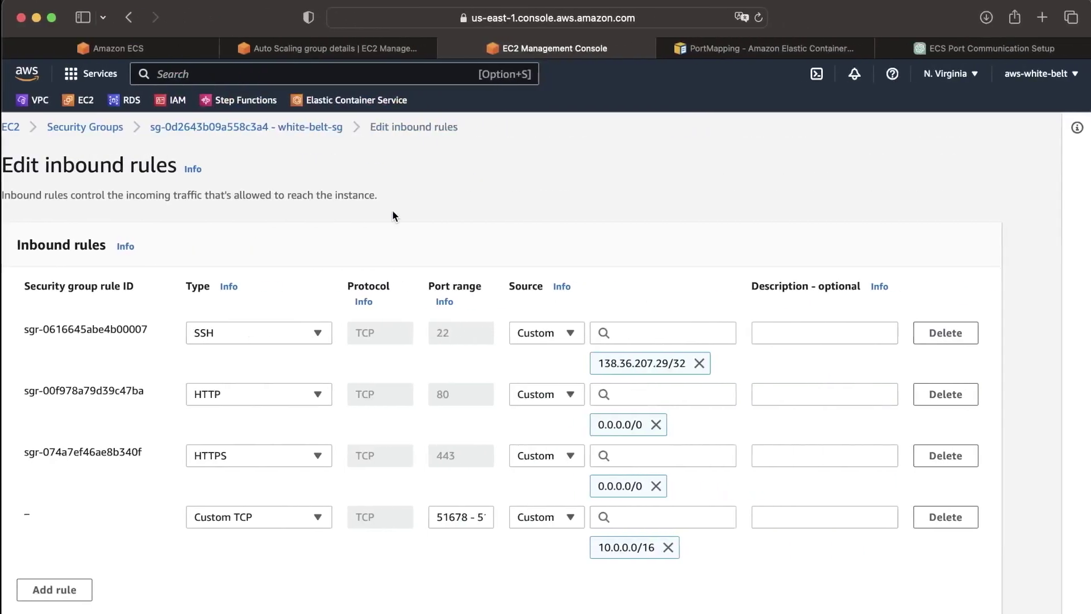
scroll(519, 563, down, 2)
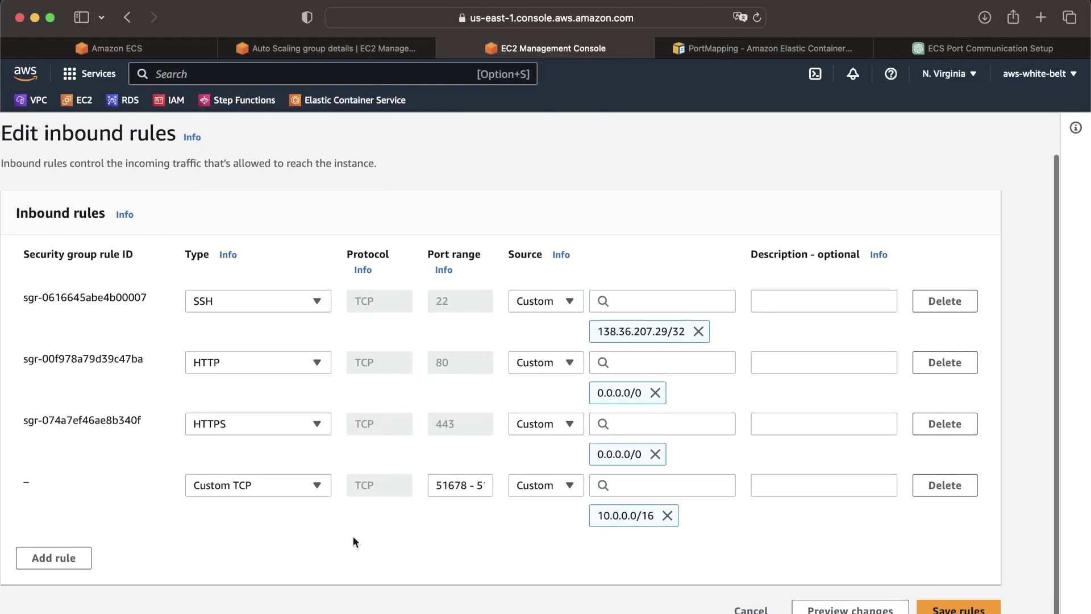
click(63, 557)
click(466, 546)
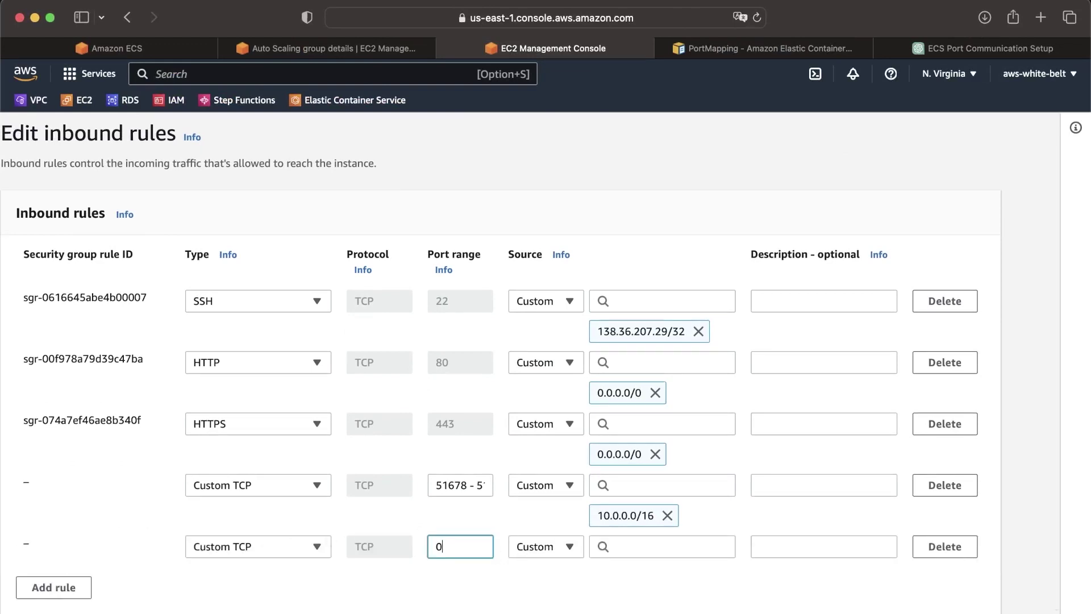
click(926, 55)
drag(522, 261, 597, 259)
key(super+c)
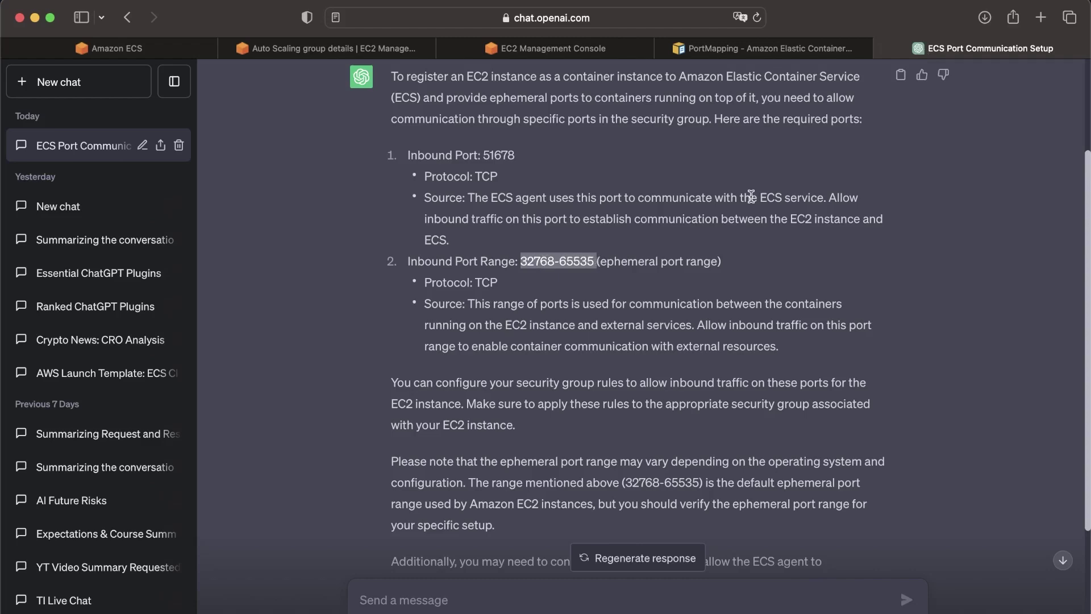
click(553, 48)
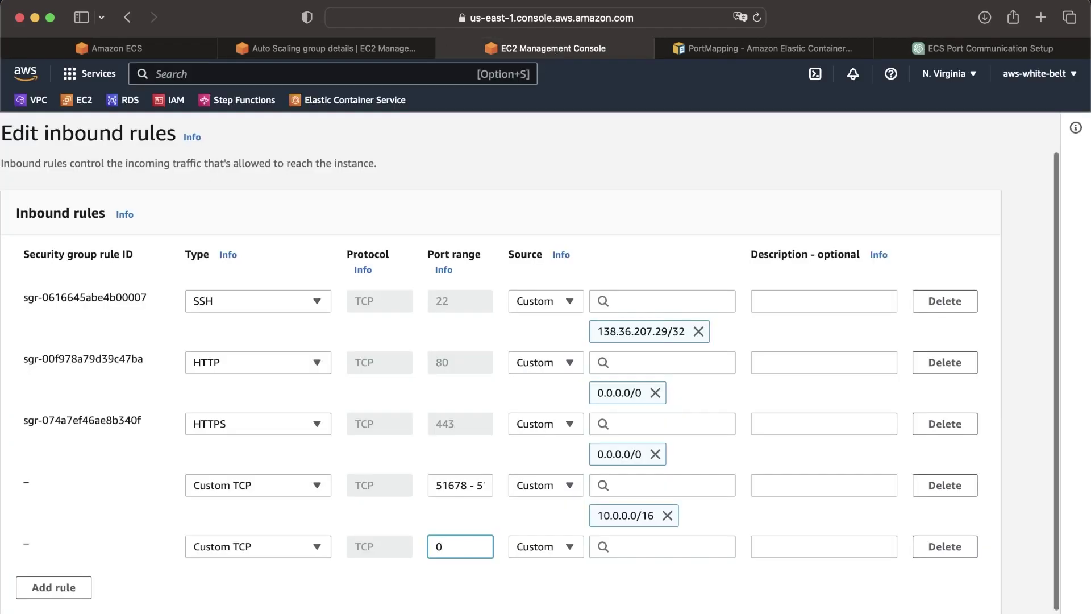
key(super+v)
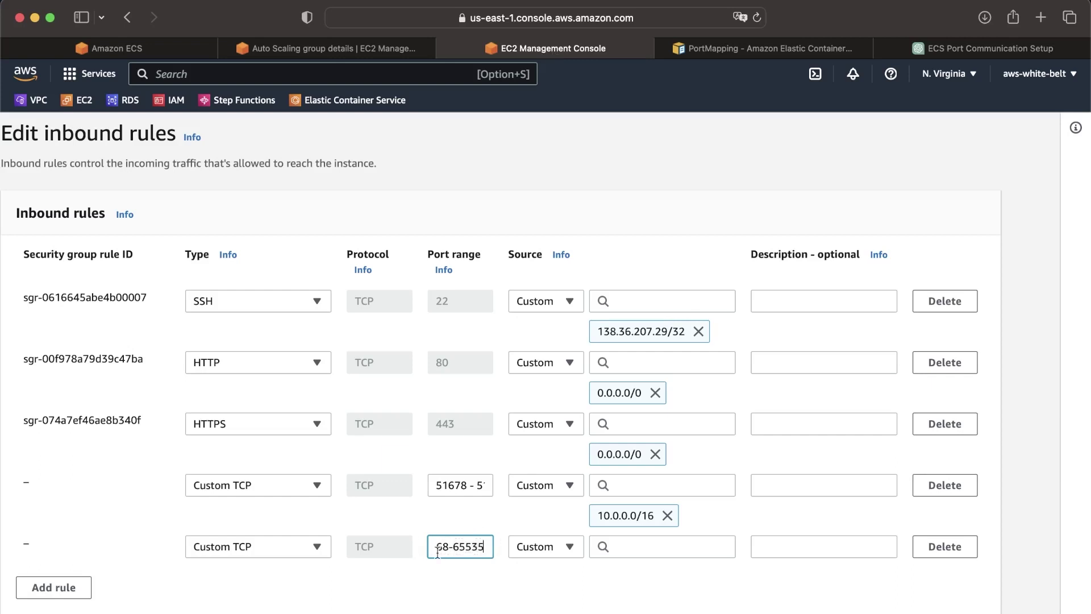
drag(449, 547, 386, 544)
click(462, 546)
Switch to the Keynote slide and examine the greeting-api containers, Auto Scaling group and security group in the diagram.
key(ctrl+Left)
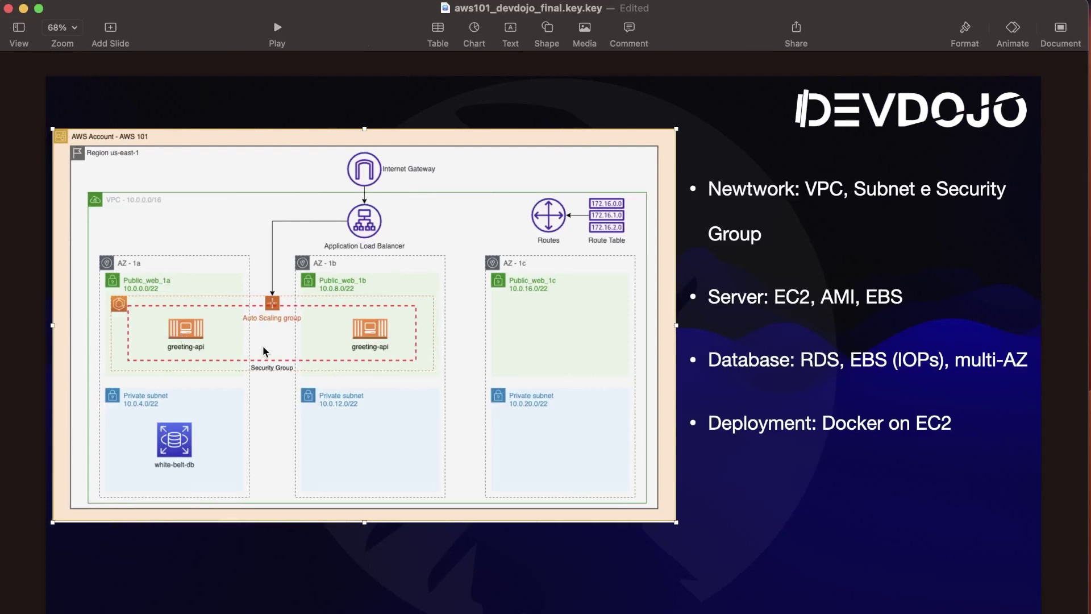
scroll(210, 329, up, 5)
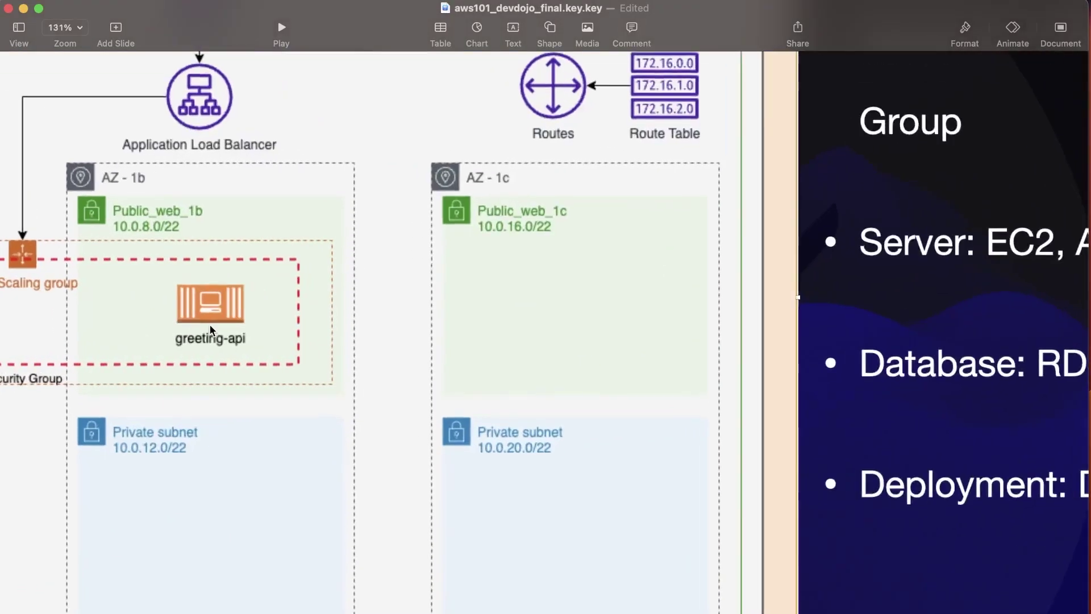
scroll(211, 328, left, 5)
scroll(212, 324, down, 3)
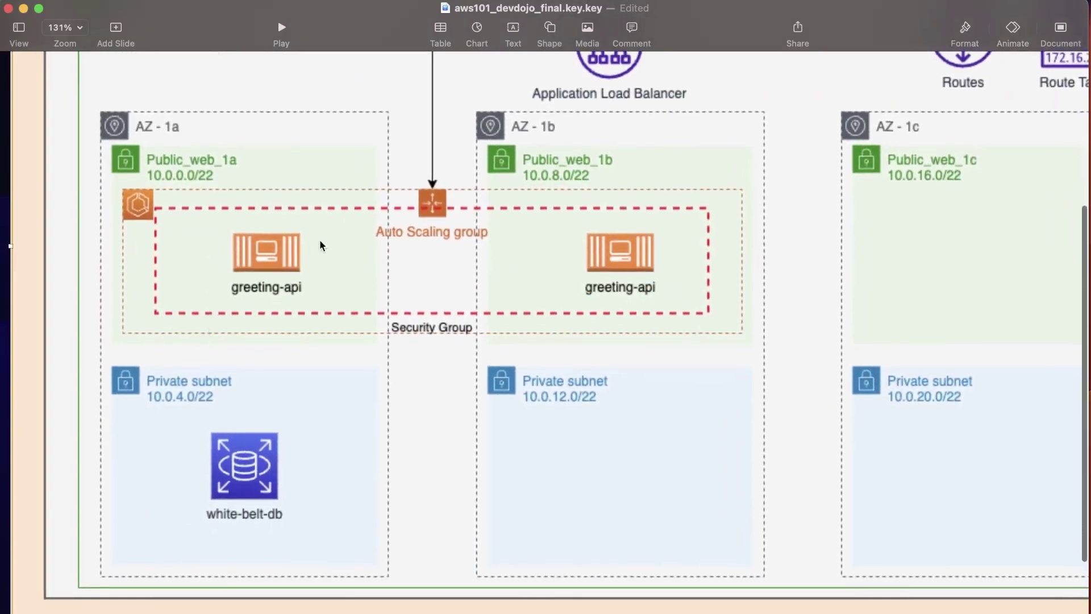
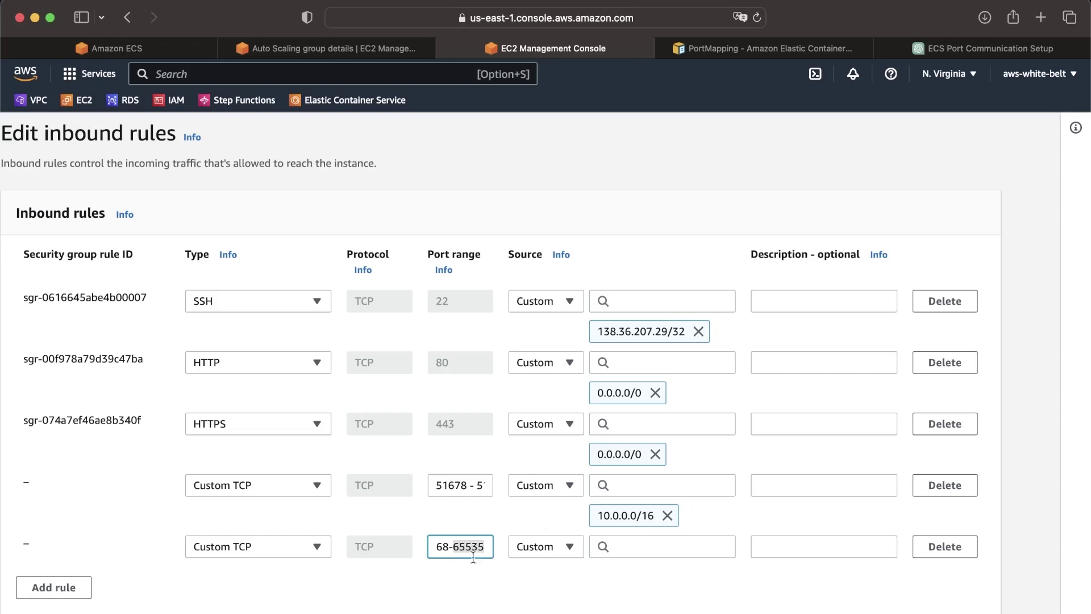
Set the ephemeral port rule's source to 10.0.0.0/16 and save the inbound rules.
drag(473, 552, 553, 550)
scroll(607, 490, down, 1)
click(935, 608)
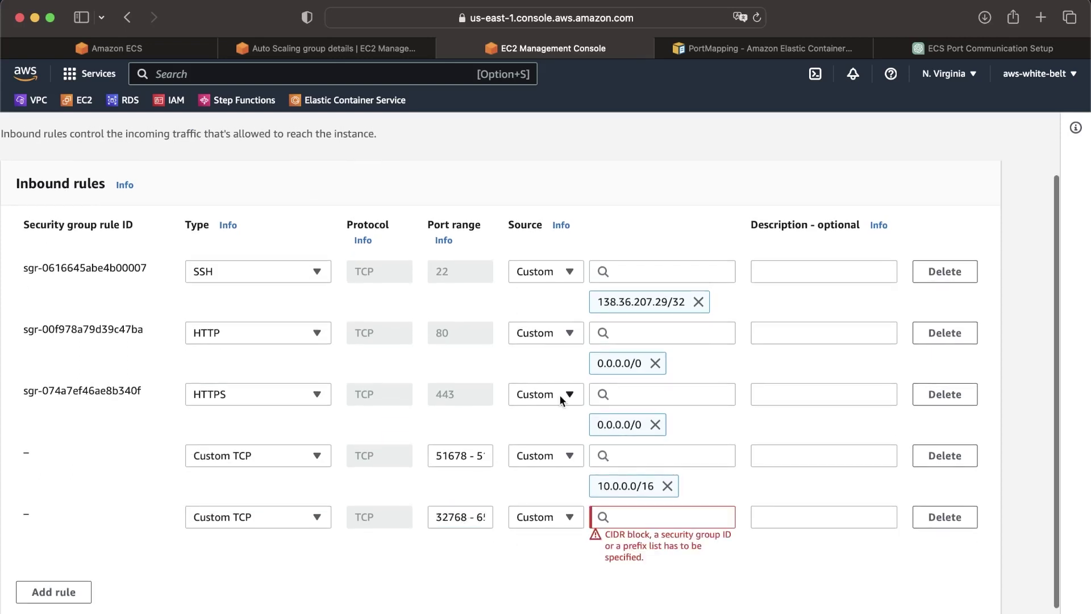
click(680, 517)
text(10.)
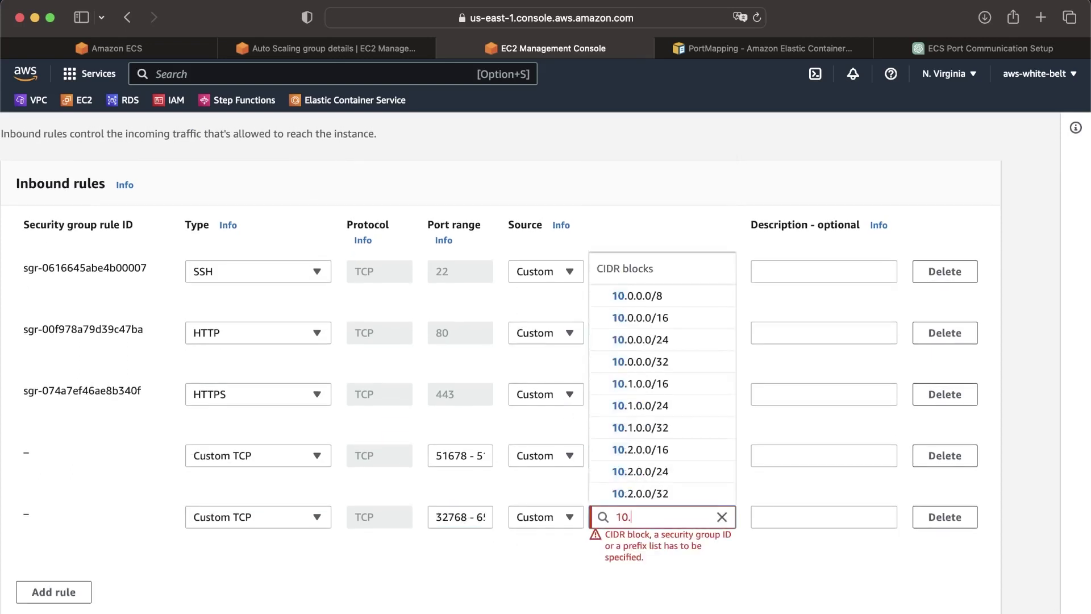
click(678, 328)
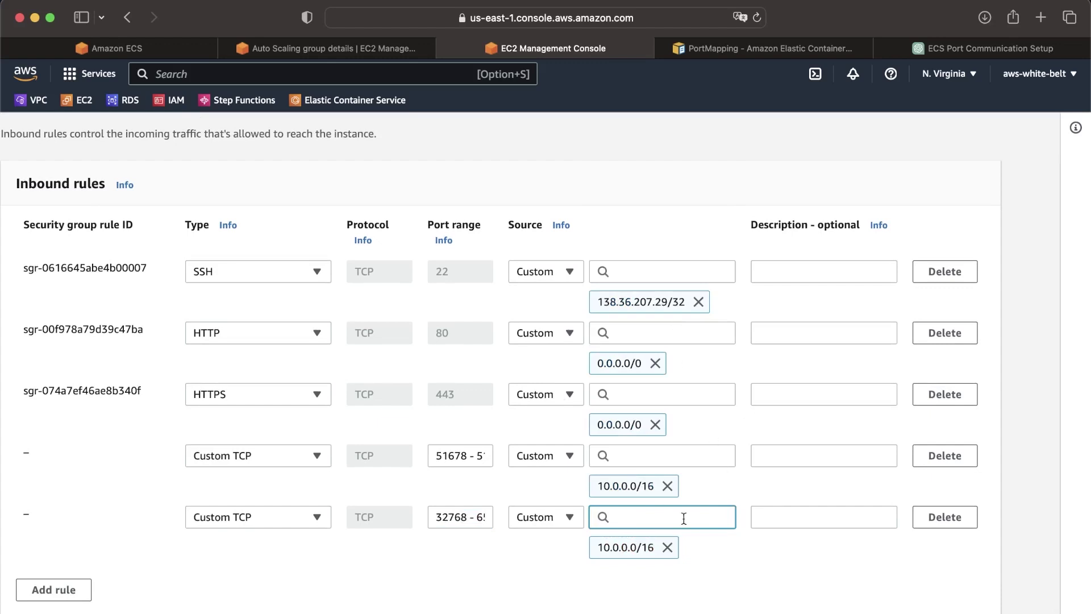
scroll(784, 586, down, 1)
click(959, 608)
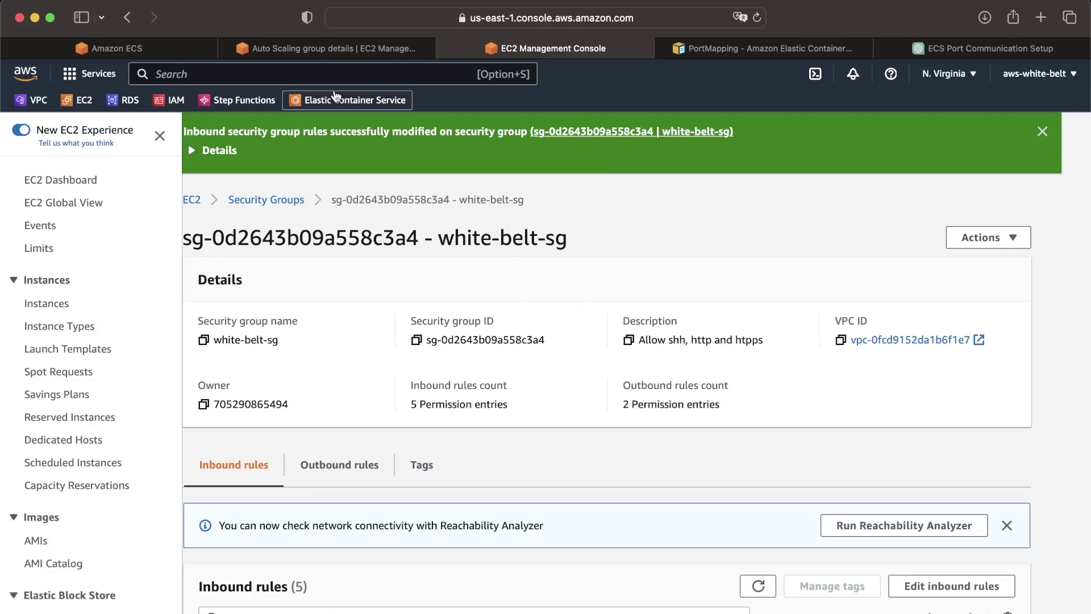
Review the port ranges and sources in the security group's saved inbound rules list.
scroll(380, 415, down, 3)
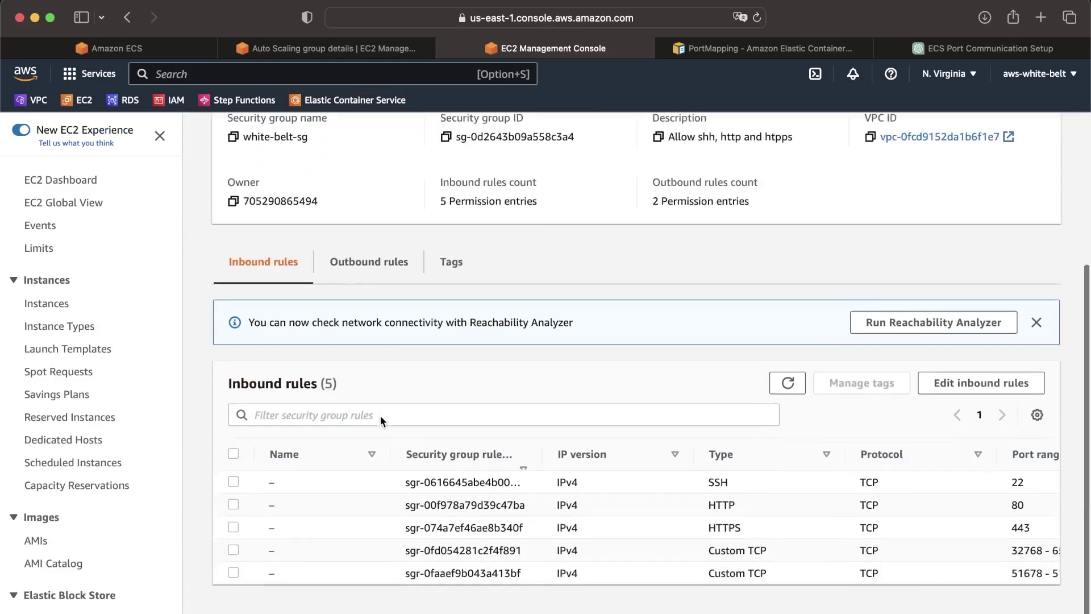
scroll(733, 568, right, 5)
scroll(733, 568, right, 3)
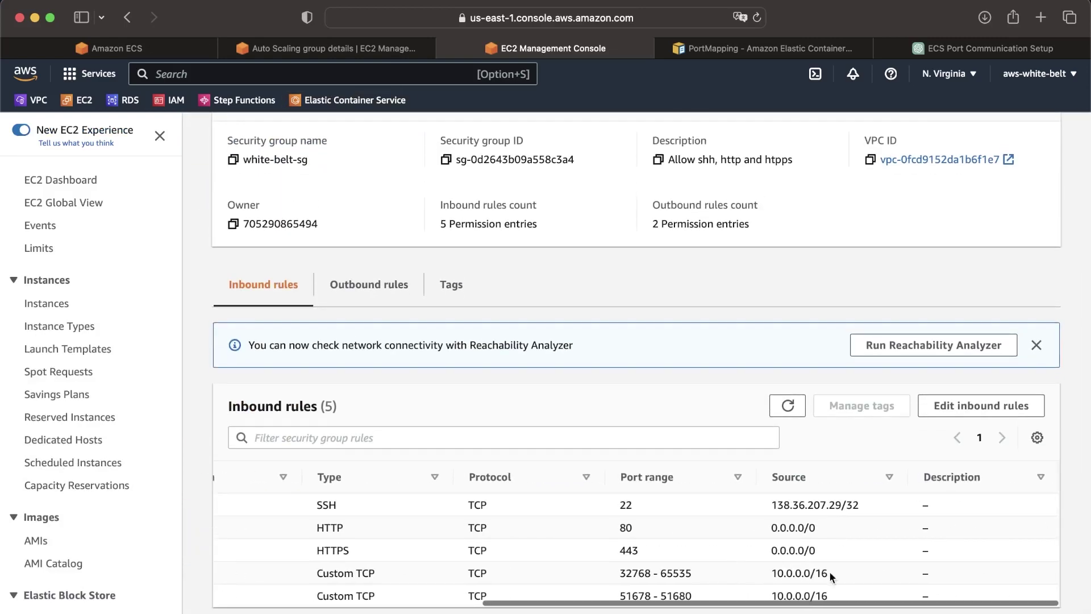
scroll(540, 531, left, 6)
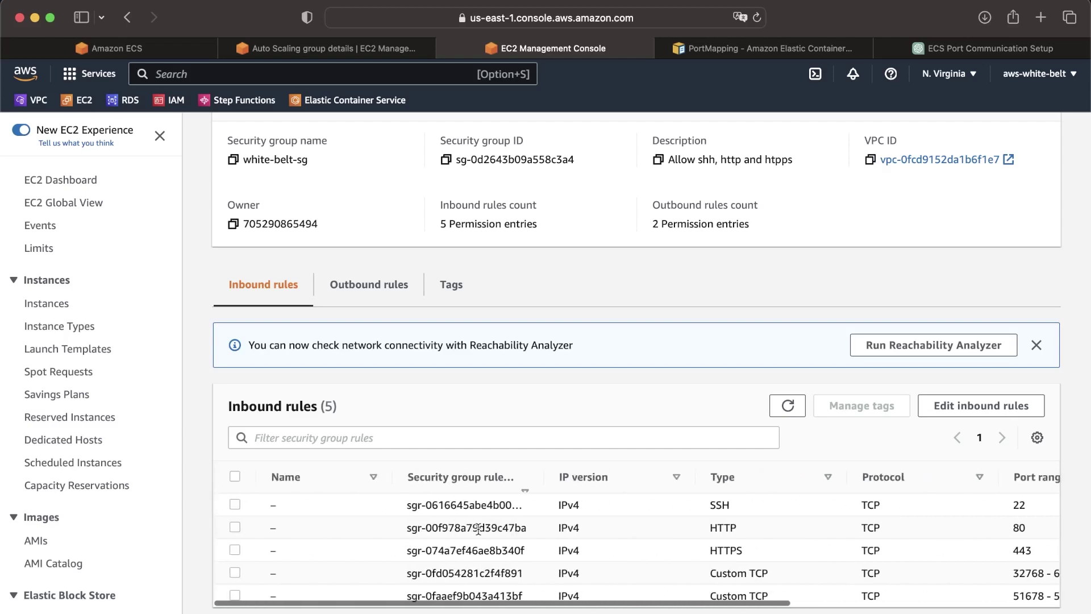
Return to the ECS cluster's infrastructure view, examine the capacity provider sizes and container instances, and refresh the capacity providers list.
click(343, 50)
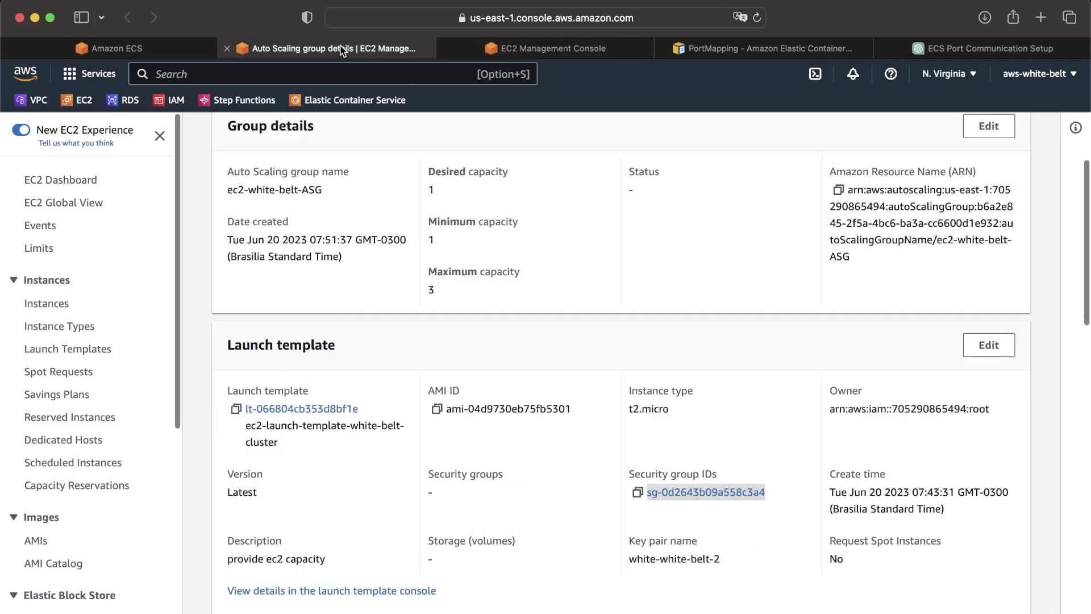
click(579, 51)
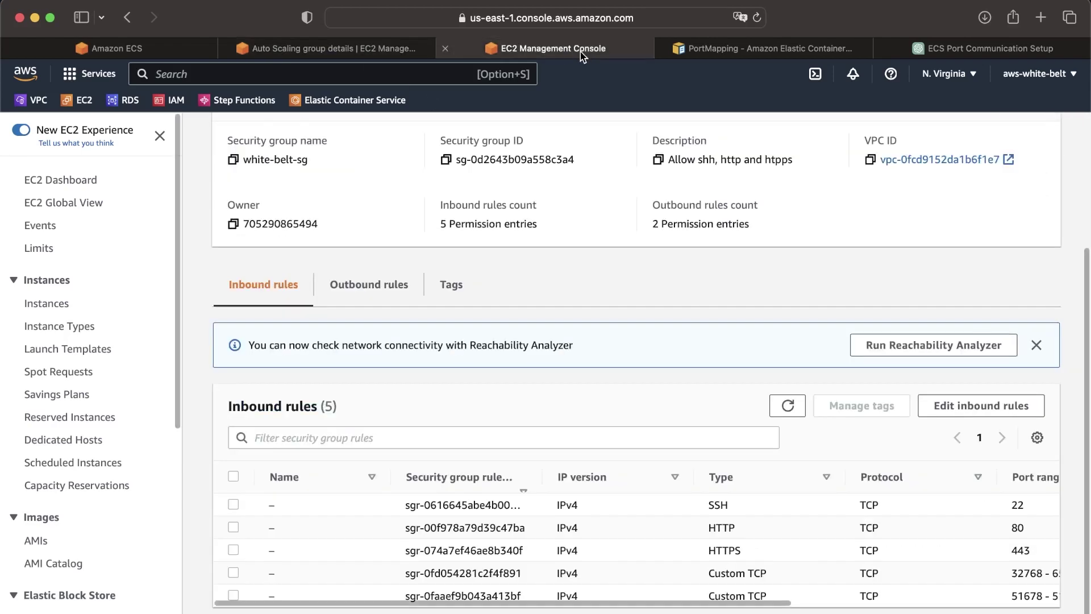
click(145, 52)
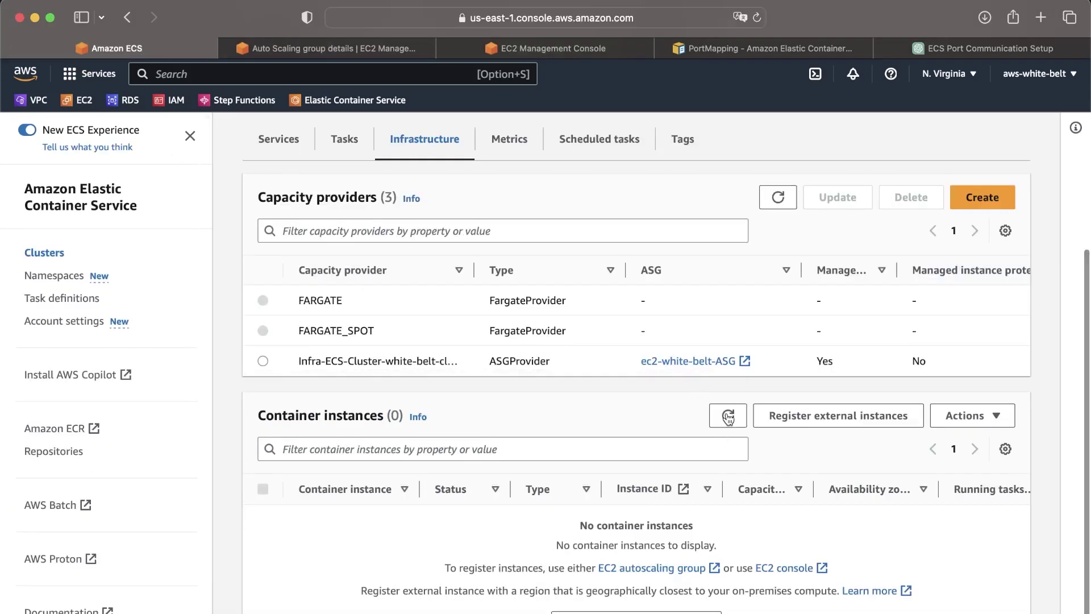
scroll(684, 350, right, 5)
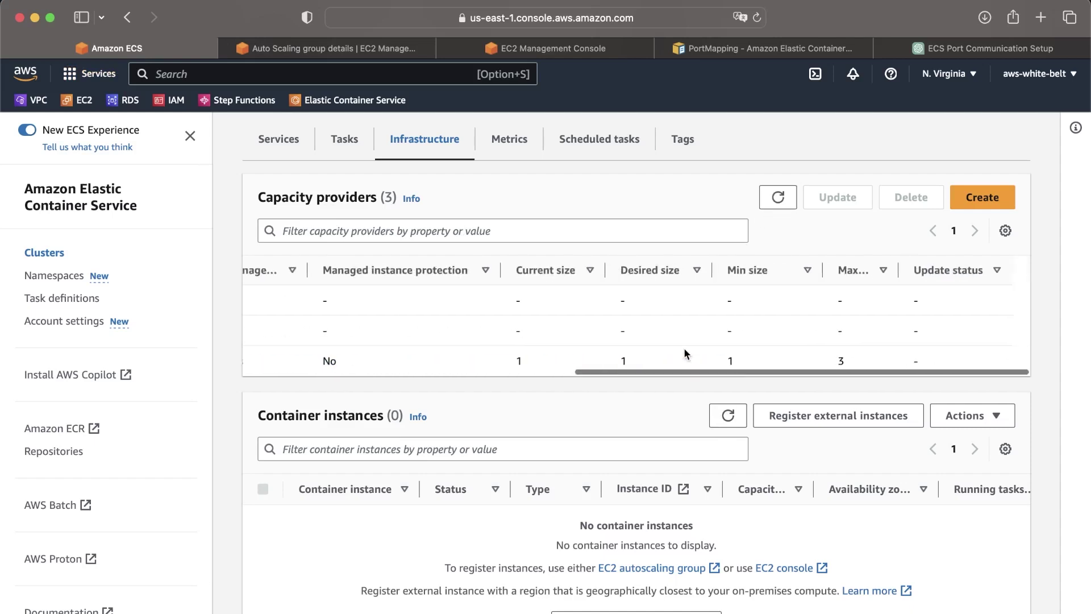
scroll(685, 350, left, 5)
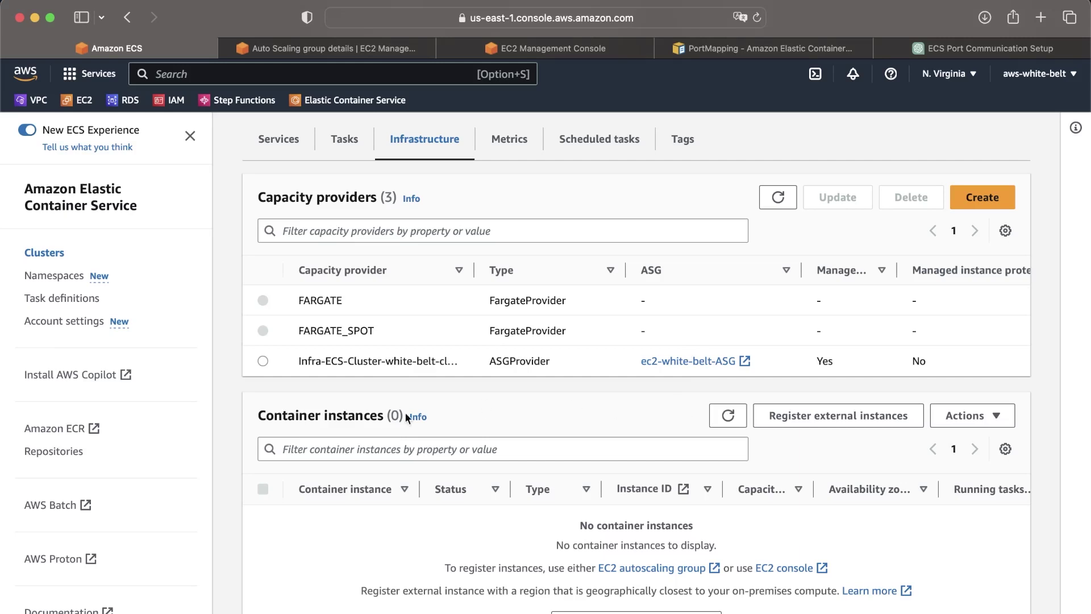
scroll(405, 412, down, 2)
scroll(385, 421, up, 2)
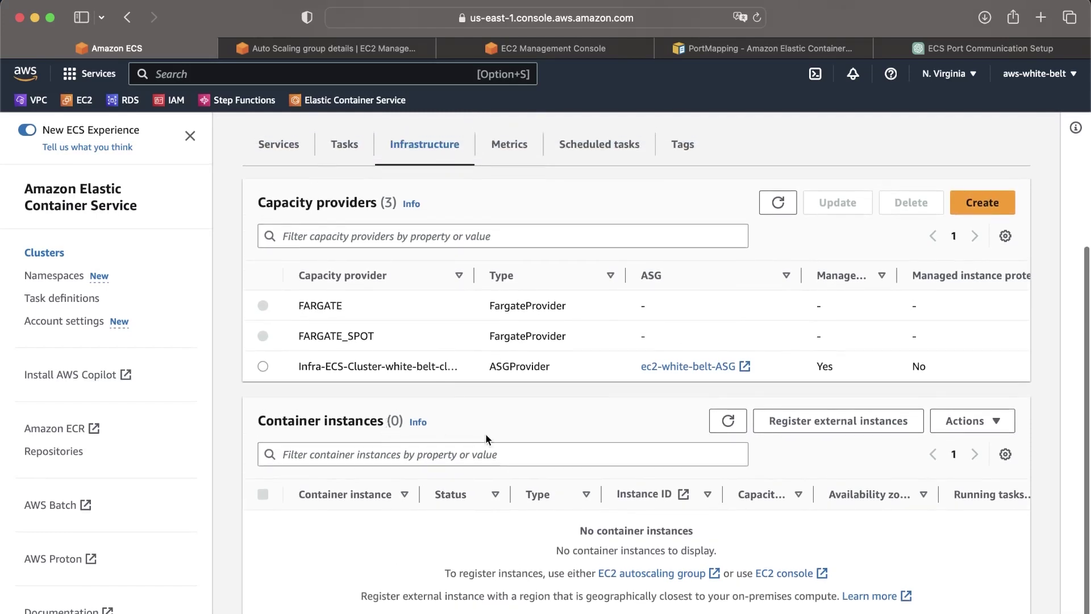
scroll(485, 434, up, 1)
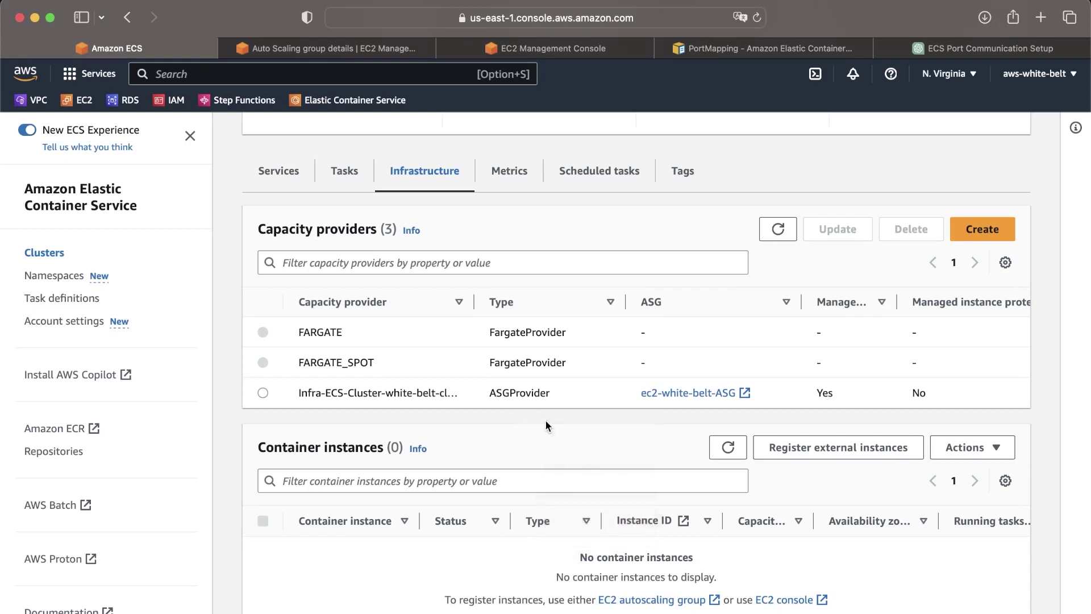
click(781, 230)
scroll(568, 449, down, 2)
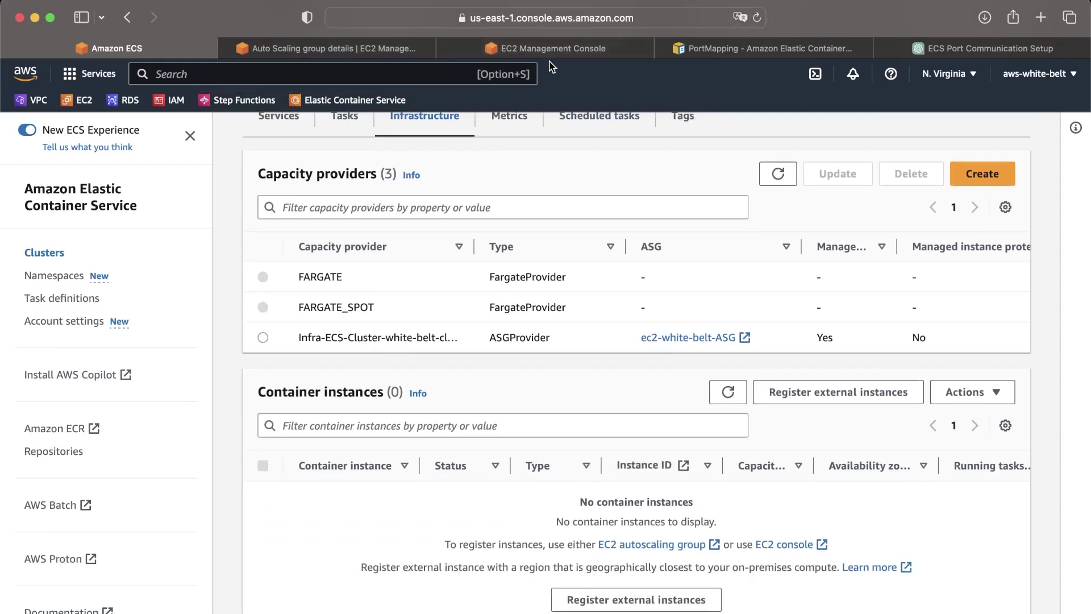
Open the EC2 console's running instances list in a separate browser tab and check the instance's status and security group.
click(193, 70)
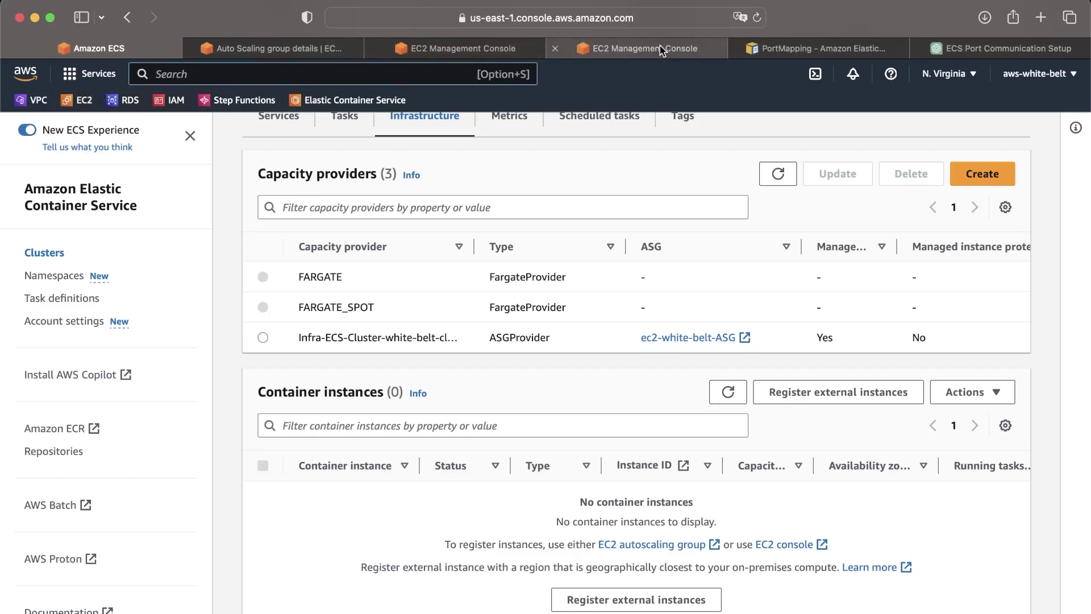
click(663, 47)
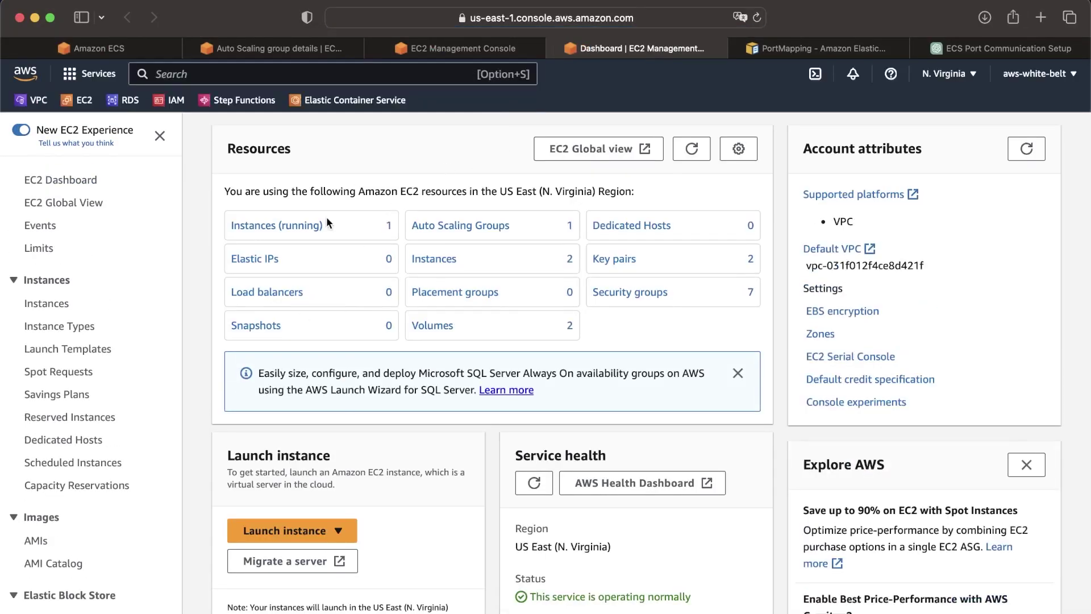
click(280, 225)
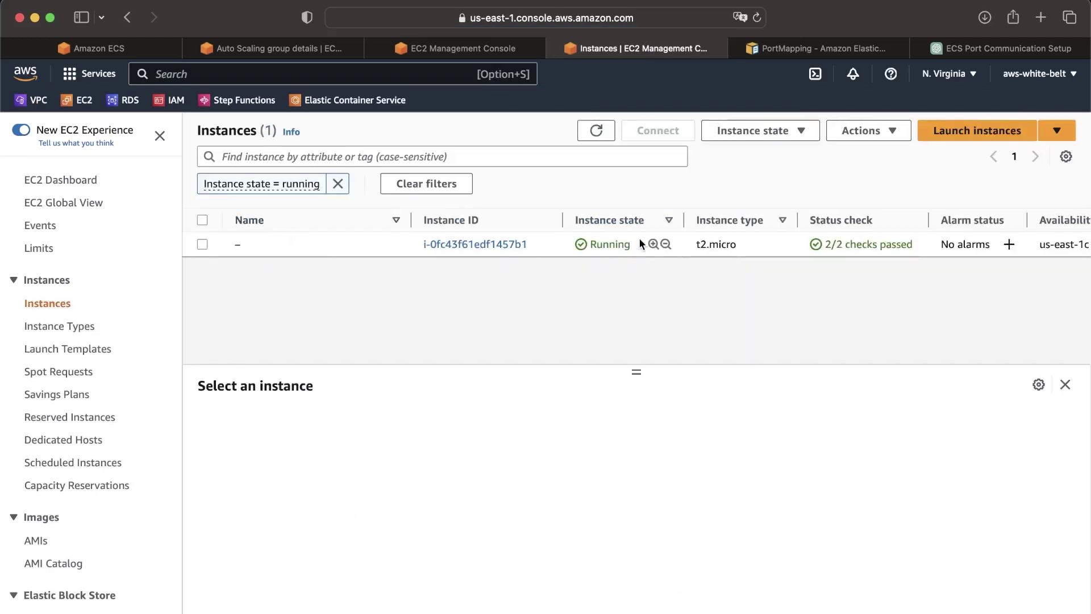
scroll(639, 238, right, 10)
scroll(639, 237, right, 3)
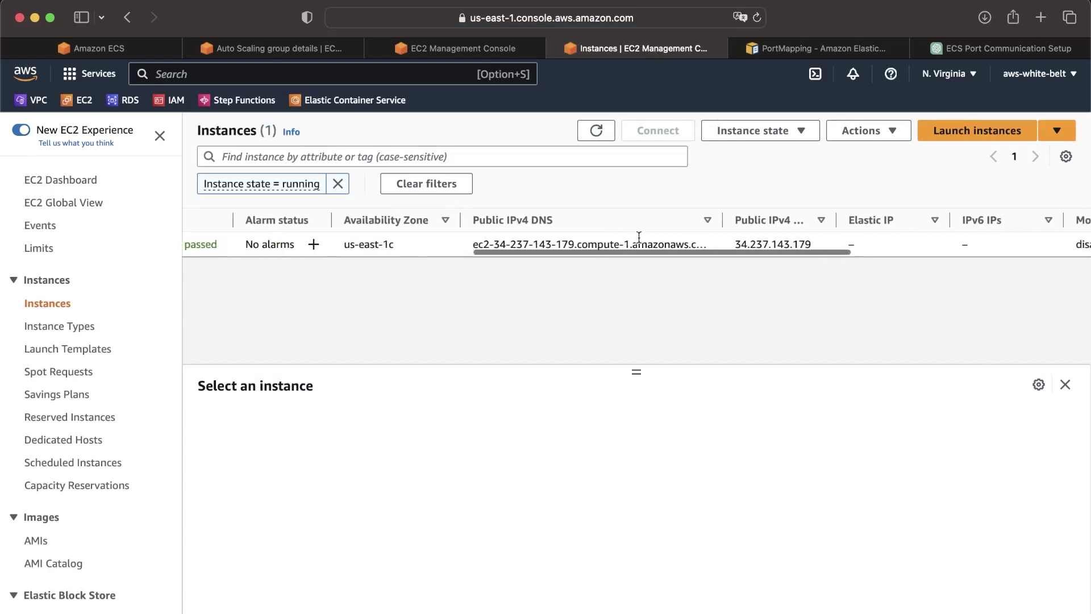
scroll(679, 248, right, 12)
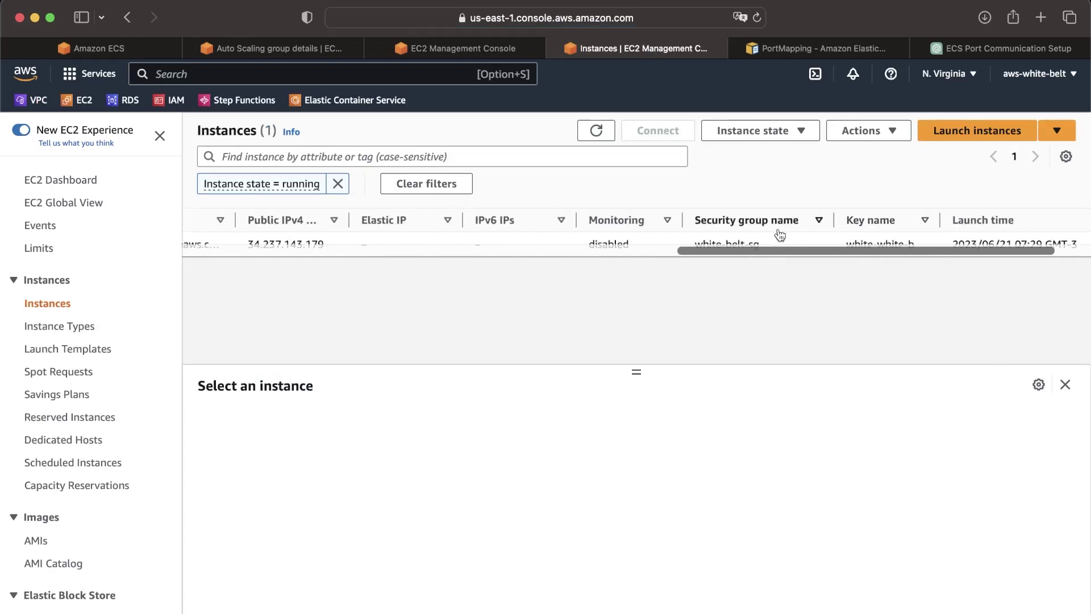
scroll(469, 253, left, 20)
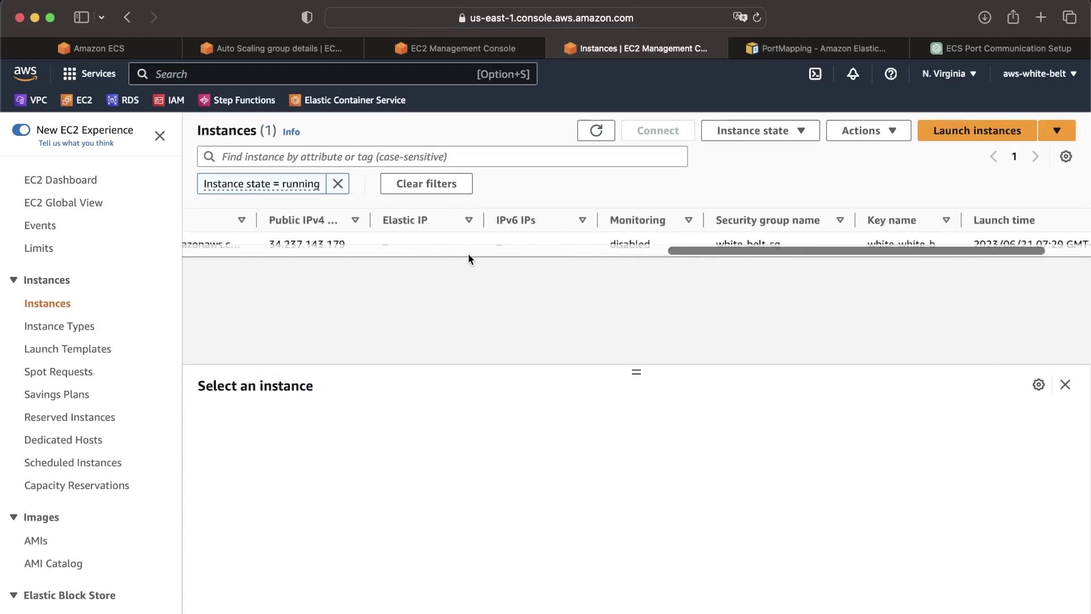
drag(468, 253, 449, 251)
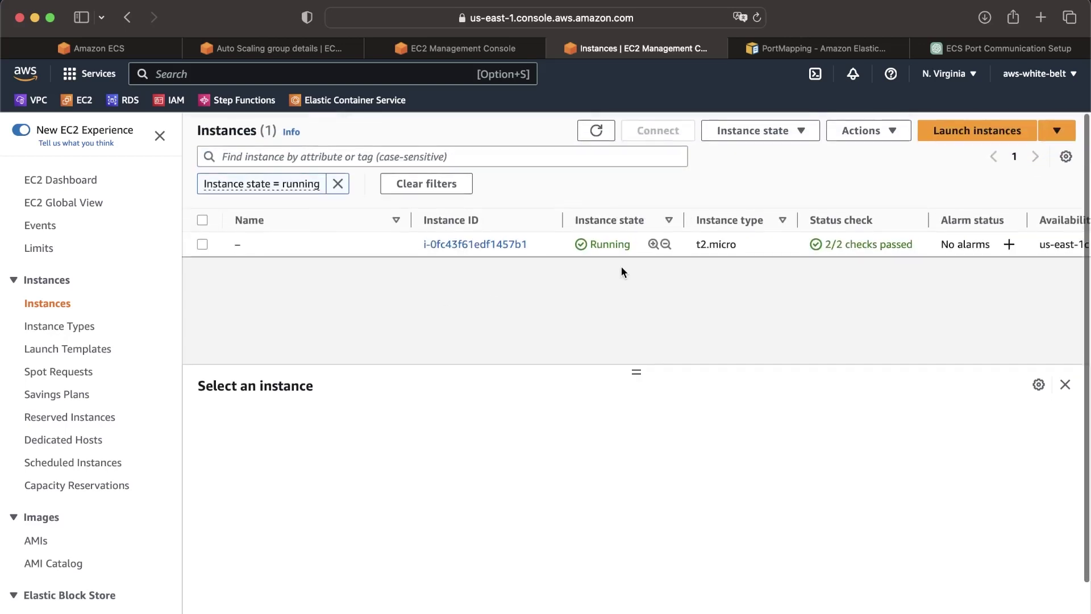
Select the running t2.micro instance and open its SSH client connection instructions with the example command.
click(202, 245)
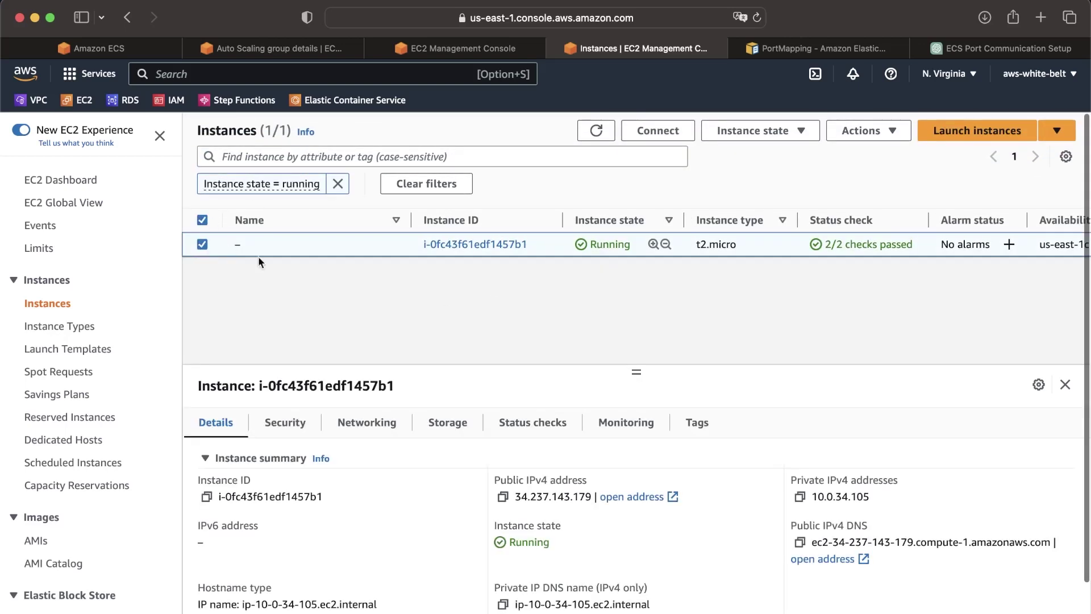
click(668, 135)
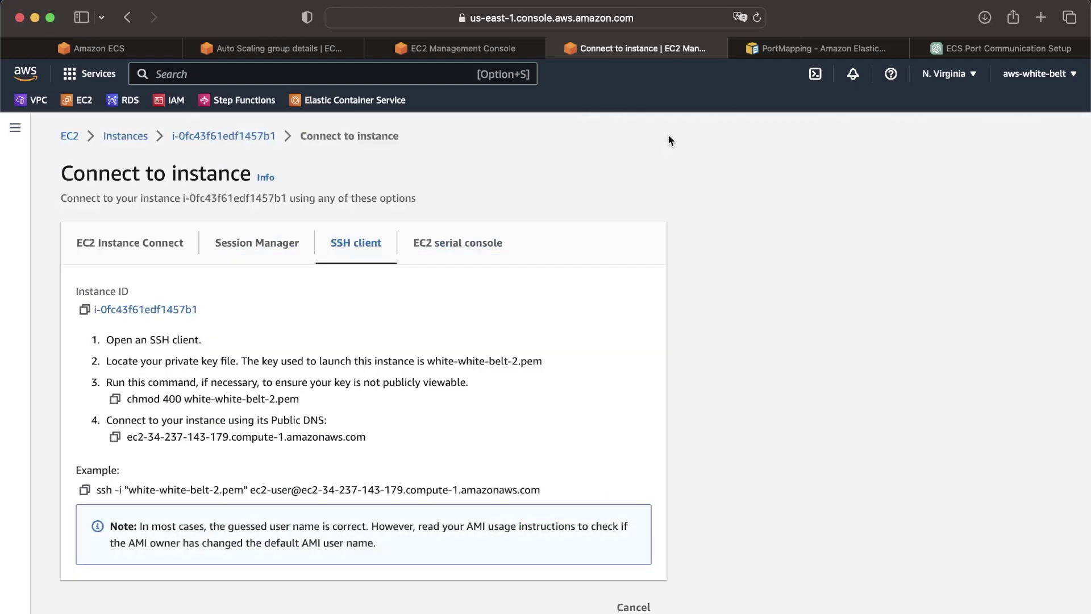
click(84, 489)
triple_click(539, 489)
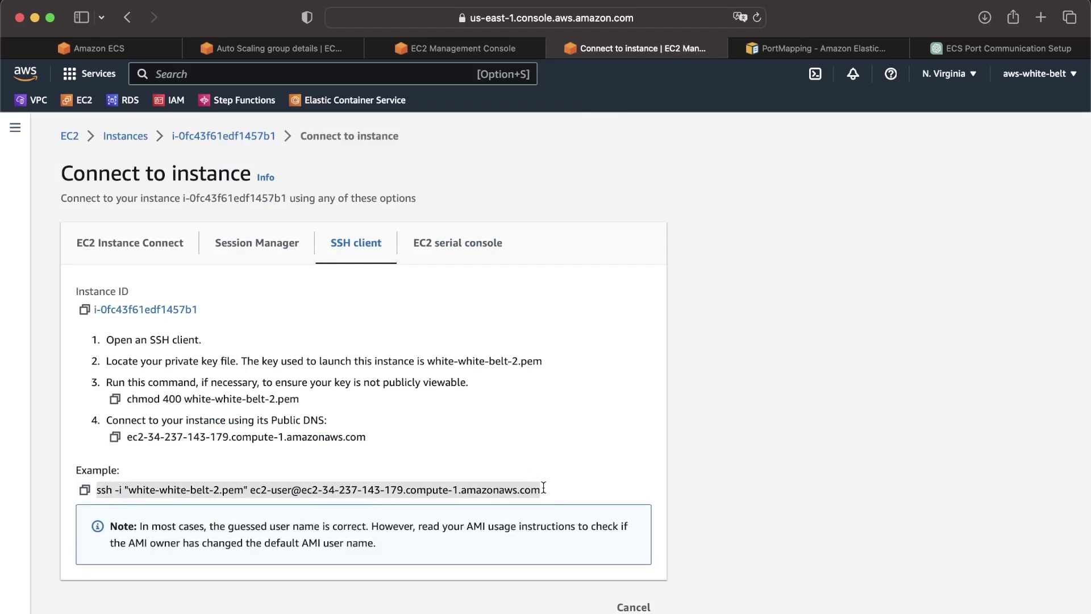
click(456, 474)
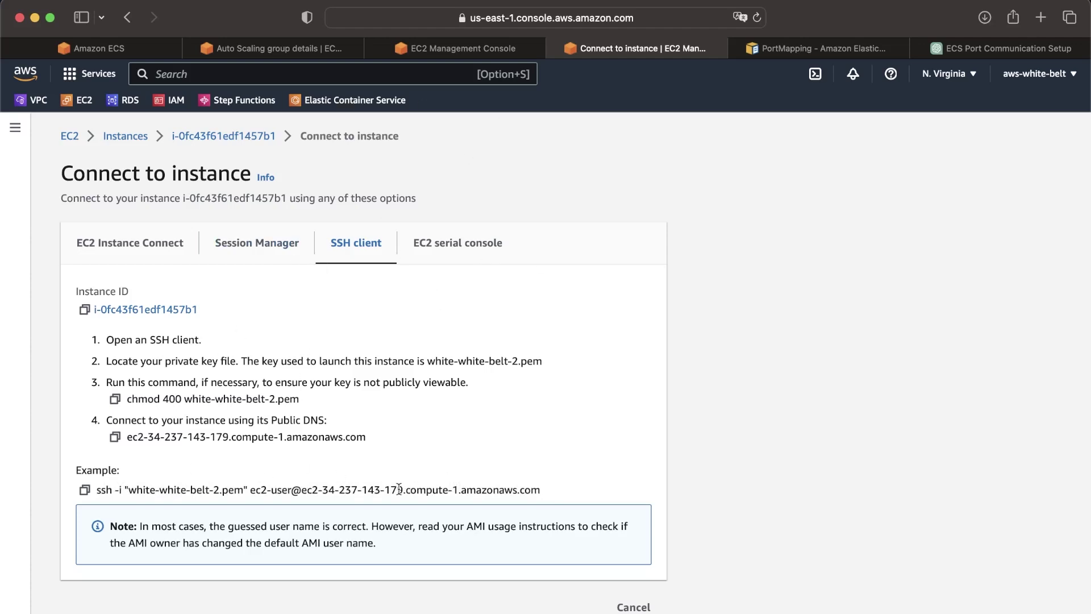
Switch to Terminal, move its window aside and change to the Downloads directory.
key(super+space)
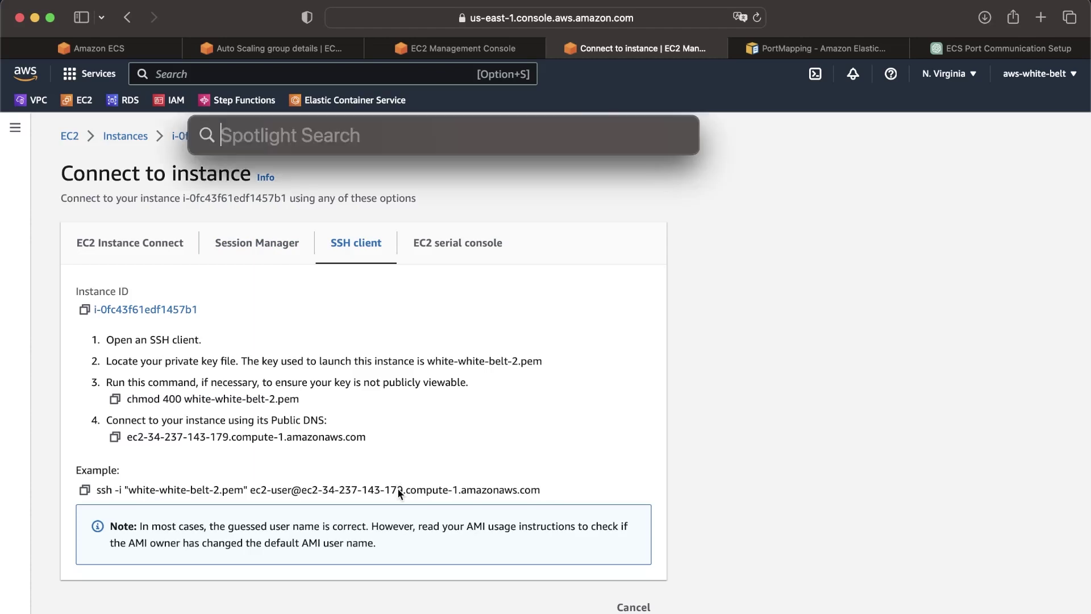
text(termio)
key(BackSpace)
text(n)
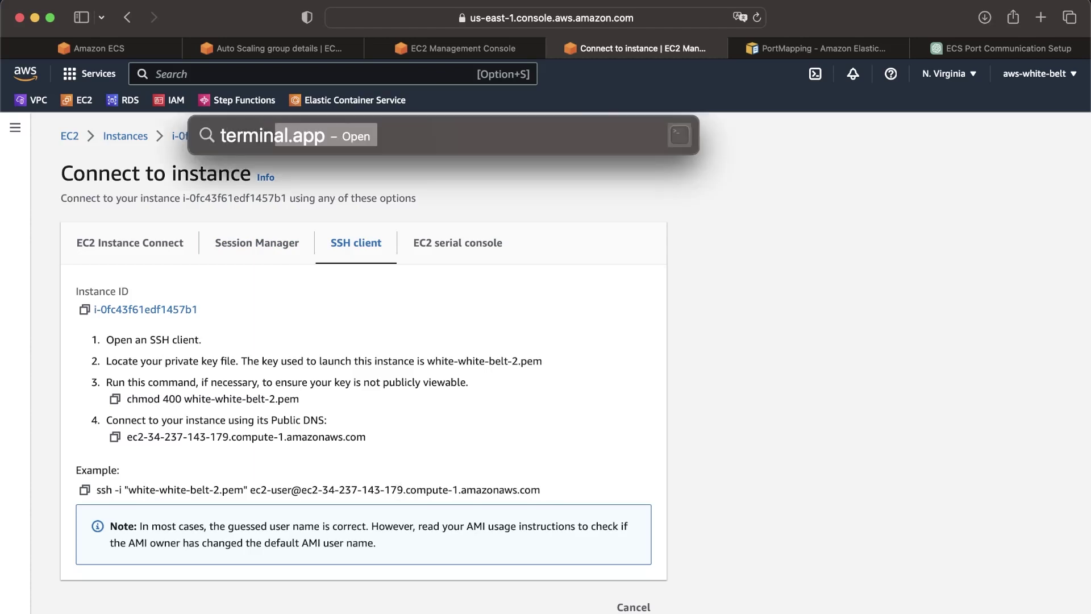
key(Return)
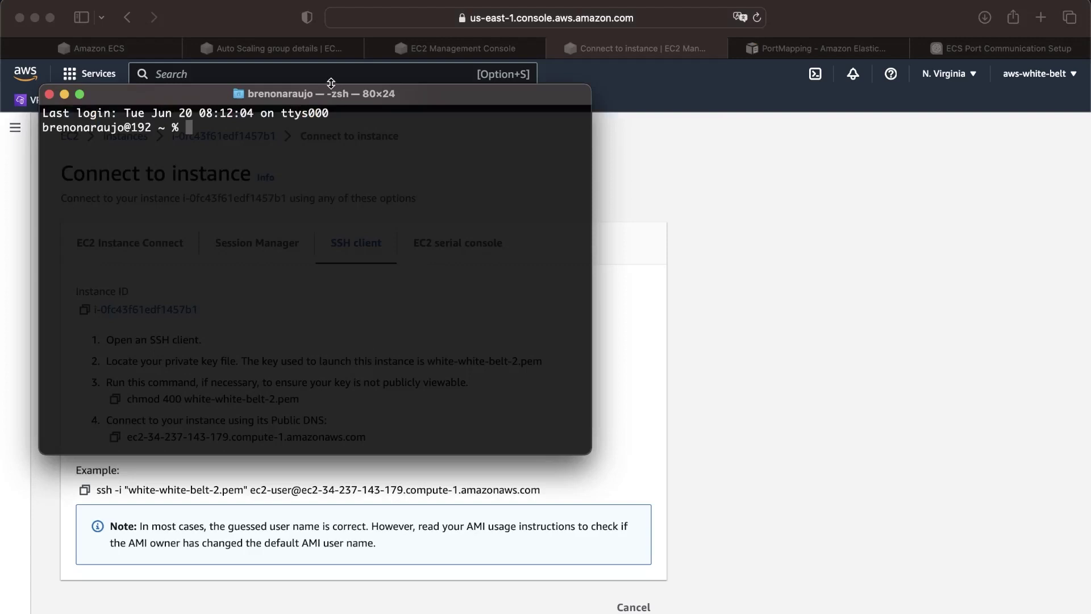
drag(335, 94, 576, 146)
text(cd Downl)
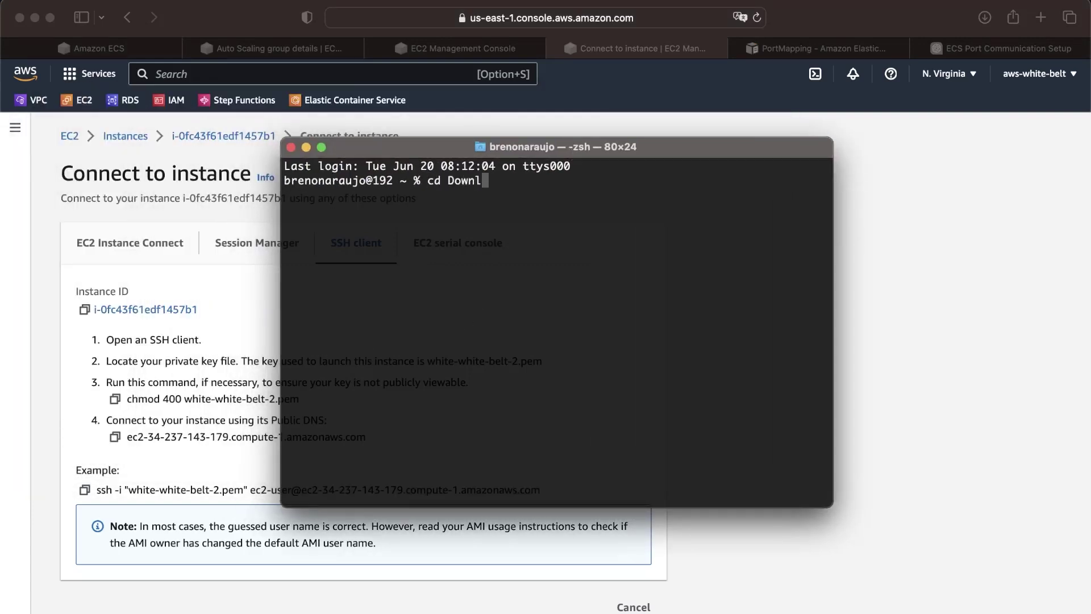
key(Tab)
key(Return)
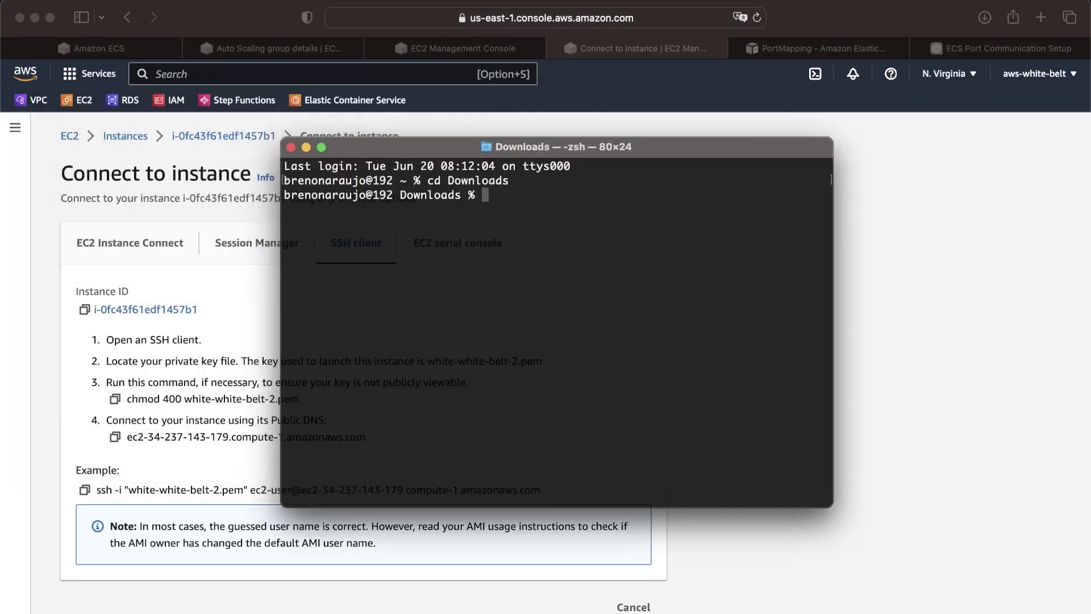
Copy the example SSH command using white-white-belt-2.pem, run it in Terminal as ec2-user and accept the host's key fingerprint with yes.
click(80, 486)
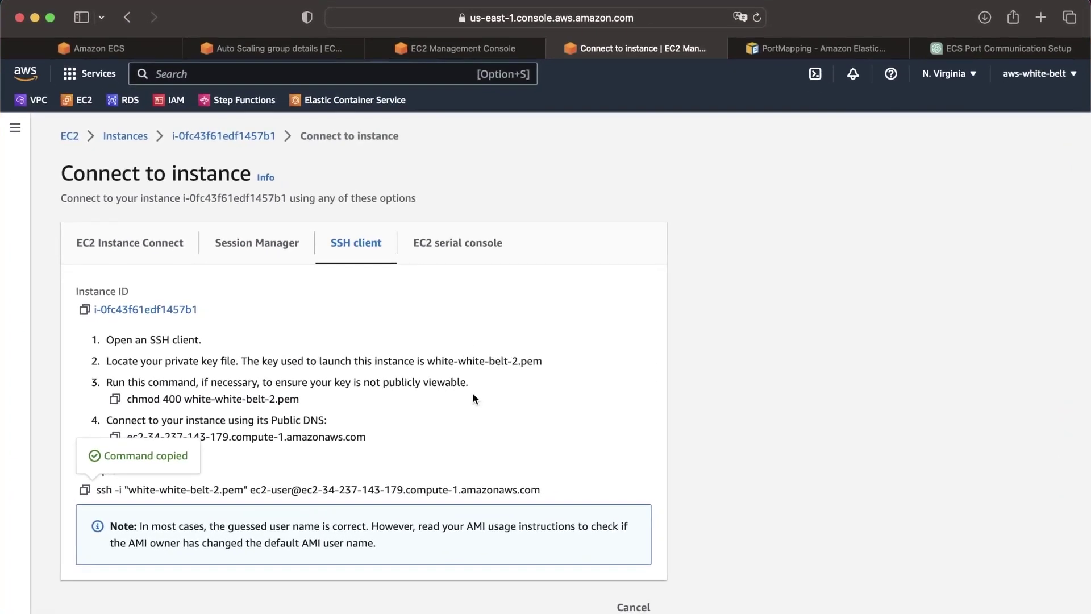
key(ctrl+Up)
click(864, 187)
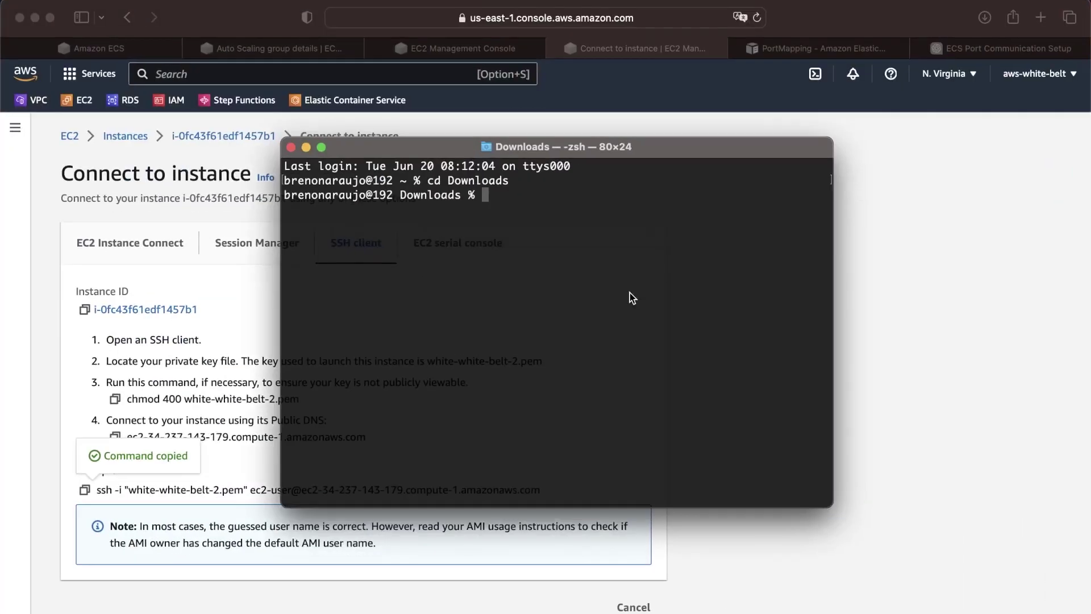
key(super+v)
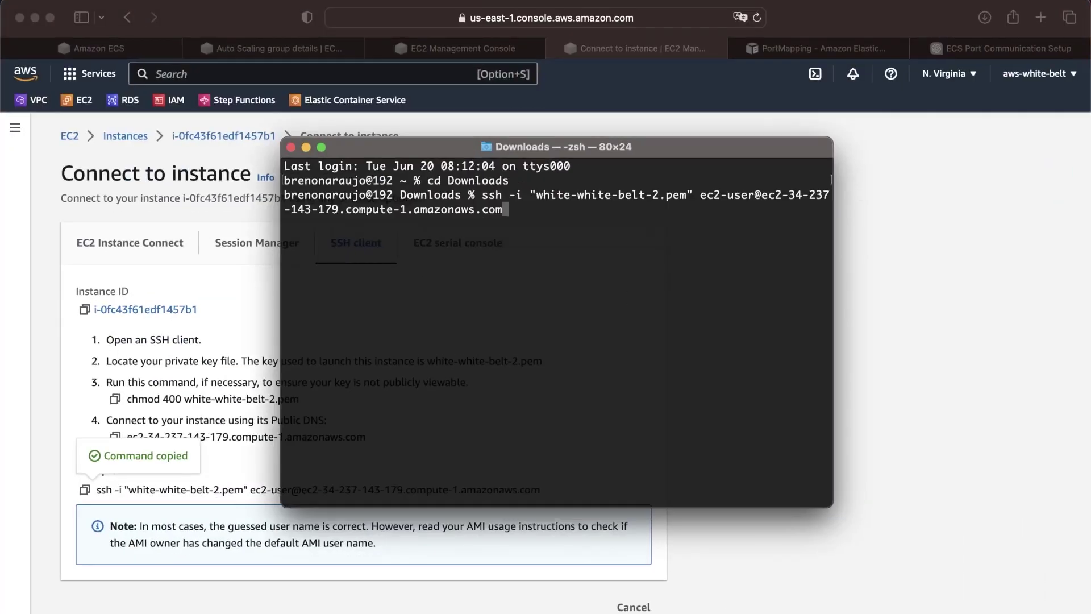
key(Return)
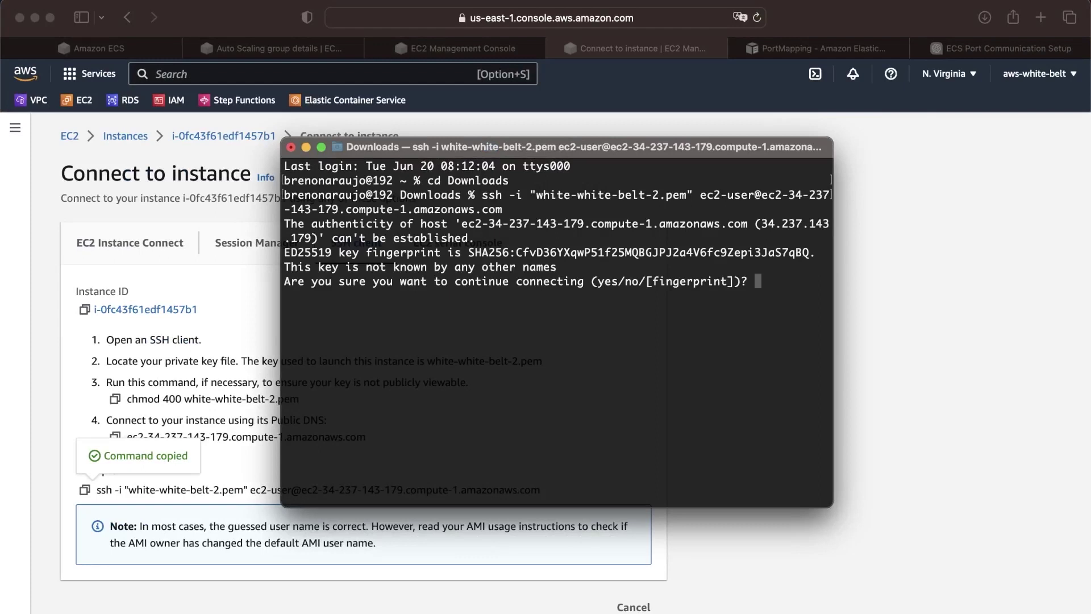
text(yes)
key(Return)
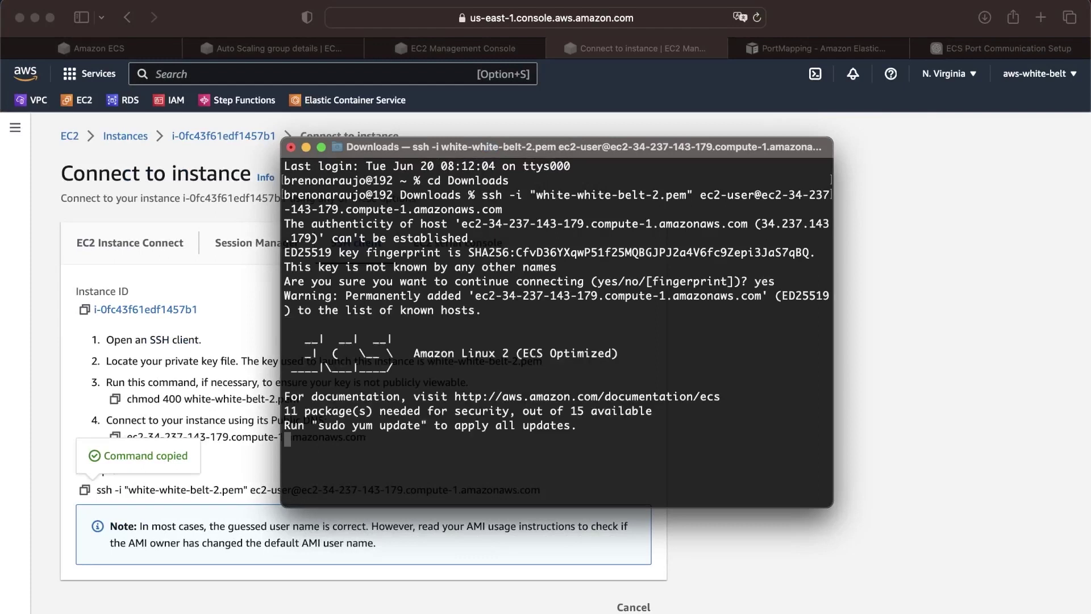
Enlarge and reposition the Terminal window, and list the instance's Docker containers with docker ps and docker ps -a.
drag(829, 502, 1002, 549)
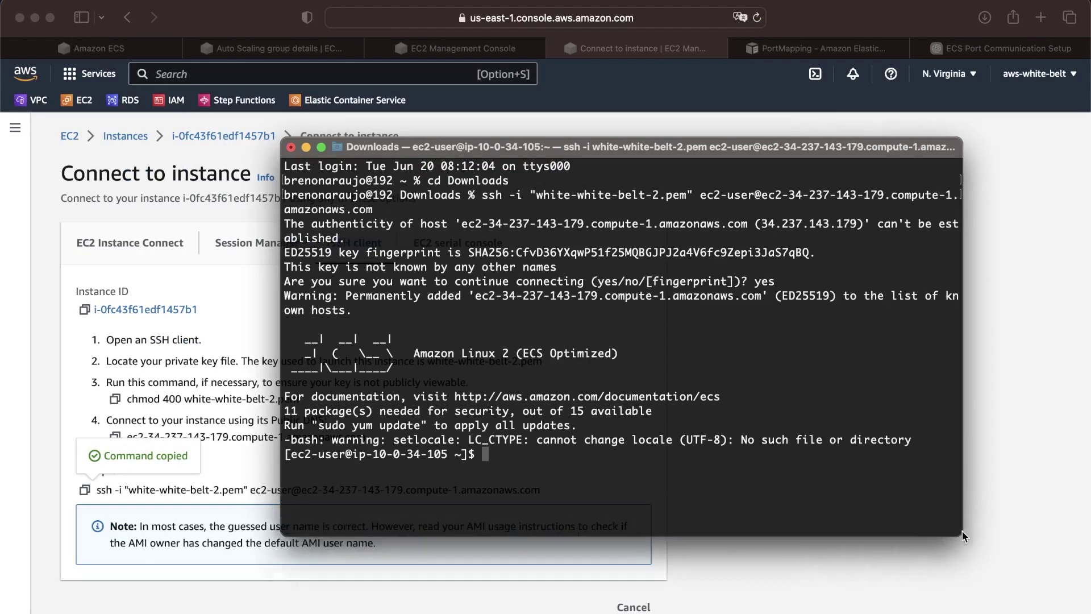
drag(728, 150, 702, 75)
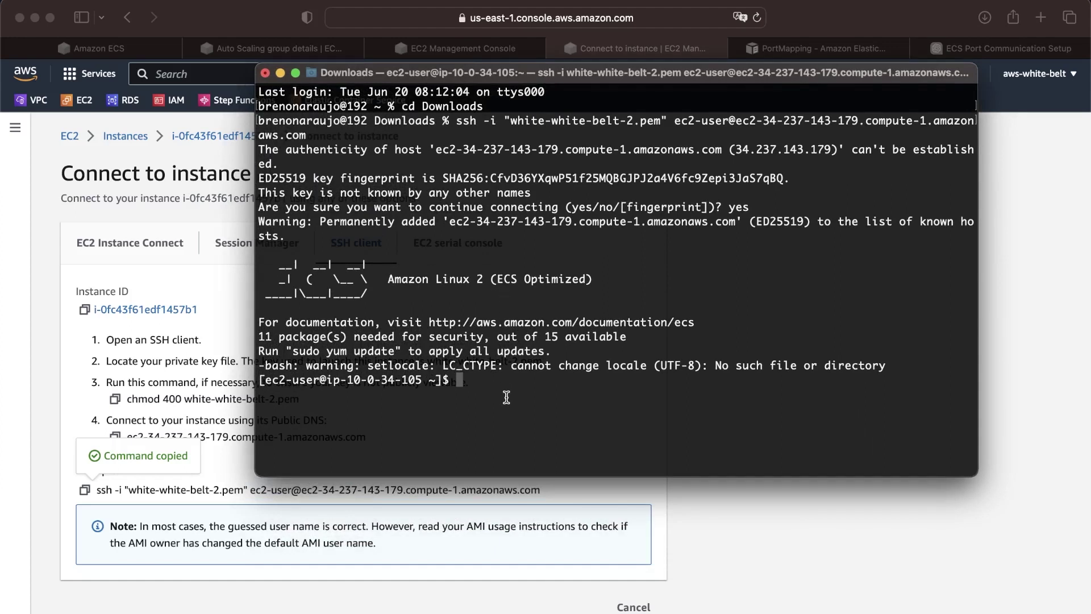
text(docker ps)
key(Return)
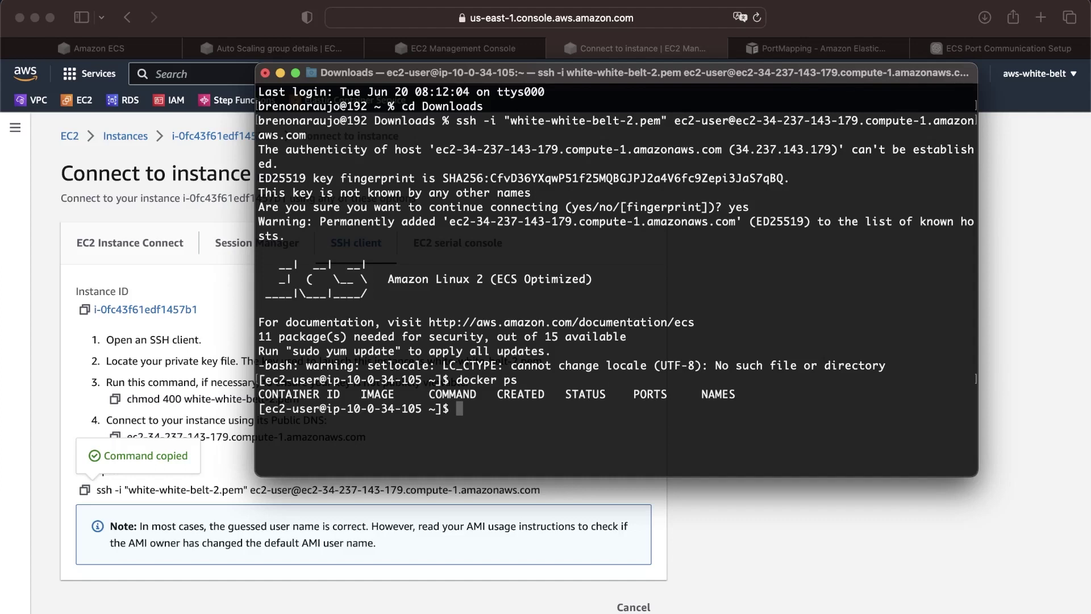
text(docker ps -a)
key(Return)
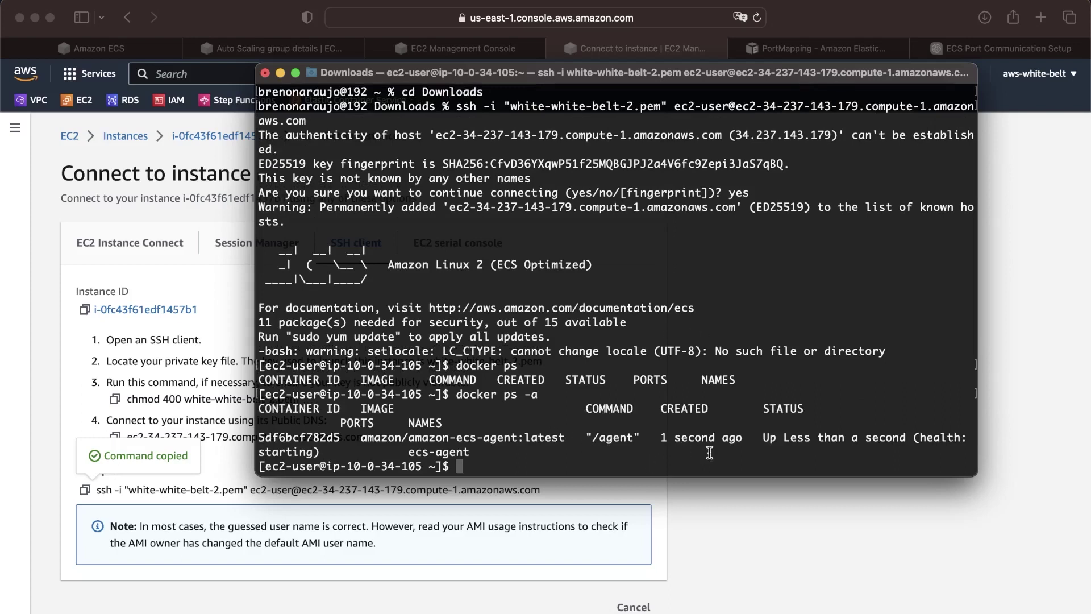
Copy the container ID of the ecs-agent container from the docker ps -a output.
drag(661, 439, 809, 447)
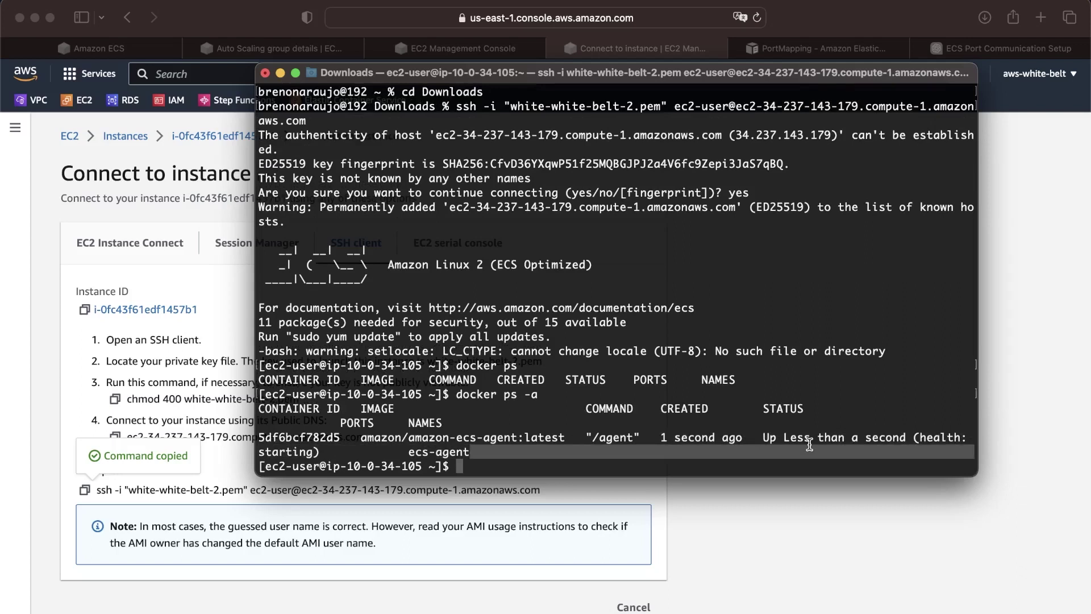
double_click(303, 442)
key(super+c)
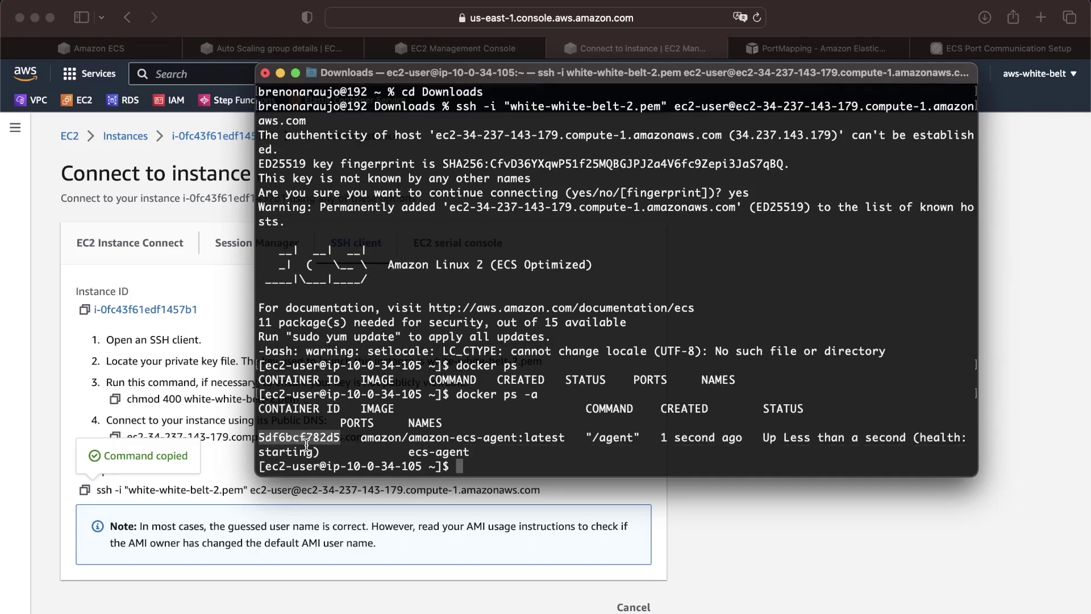
Widen the Terminal window and try to display the ecs-agent logs with docker logs 5df6bcf782d5.
drag(256, 323, 106, 315)
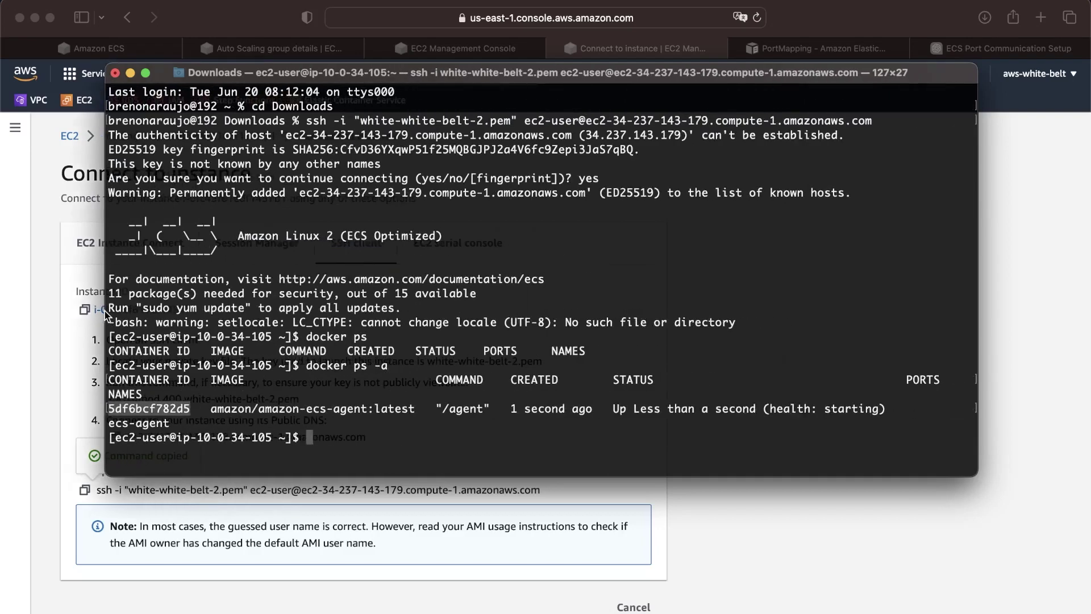
click(383, 433)
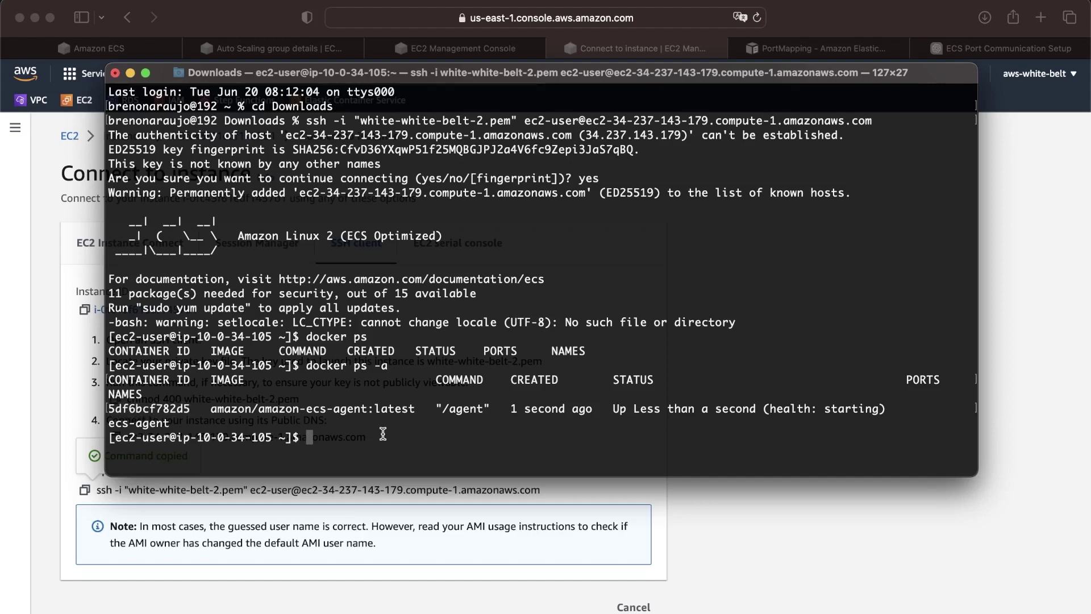
text(docker logs)
key(super+v)
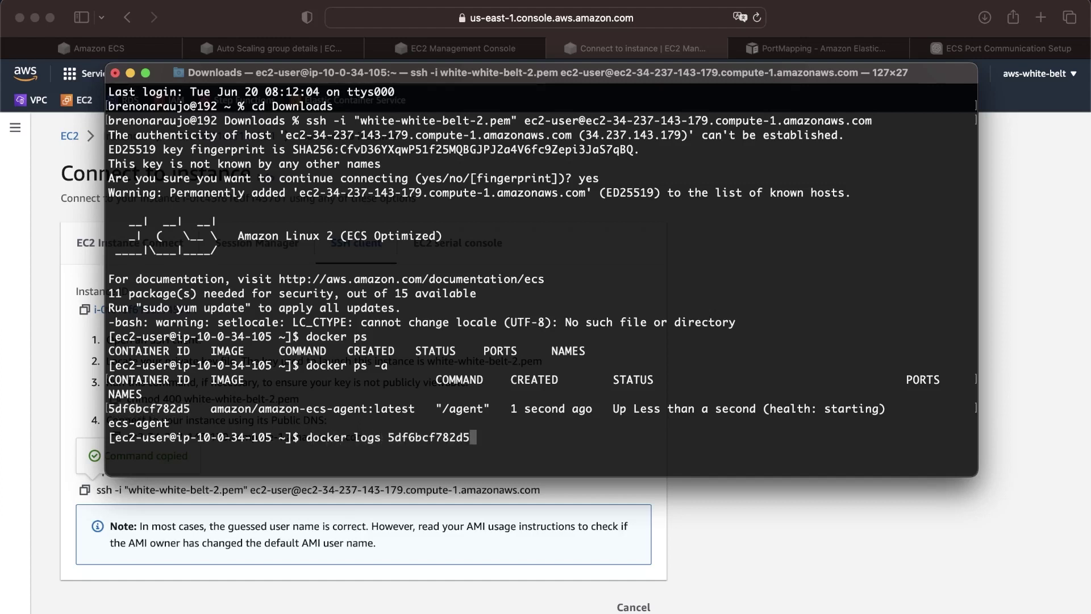
key(Return)
Try to display the agent container's logs again with docker logs 90b55a2d3916.
text(docker)
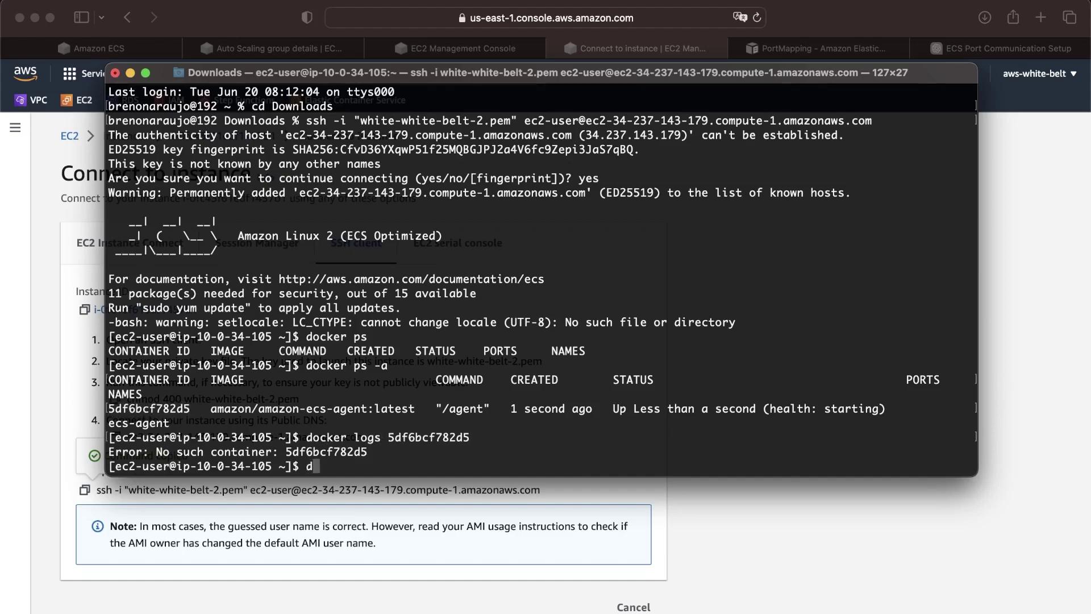
key(BackSpace)
key(BackSpace)
key(BackSpace)
key(BackSpace)
key(BackSpace)
text(ocker log 5df6bcf782d5)
key(Return)
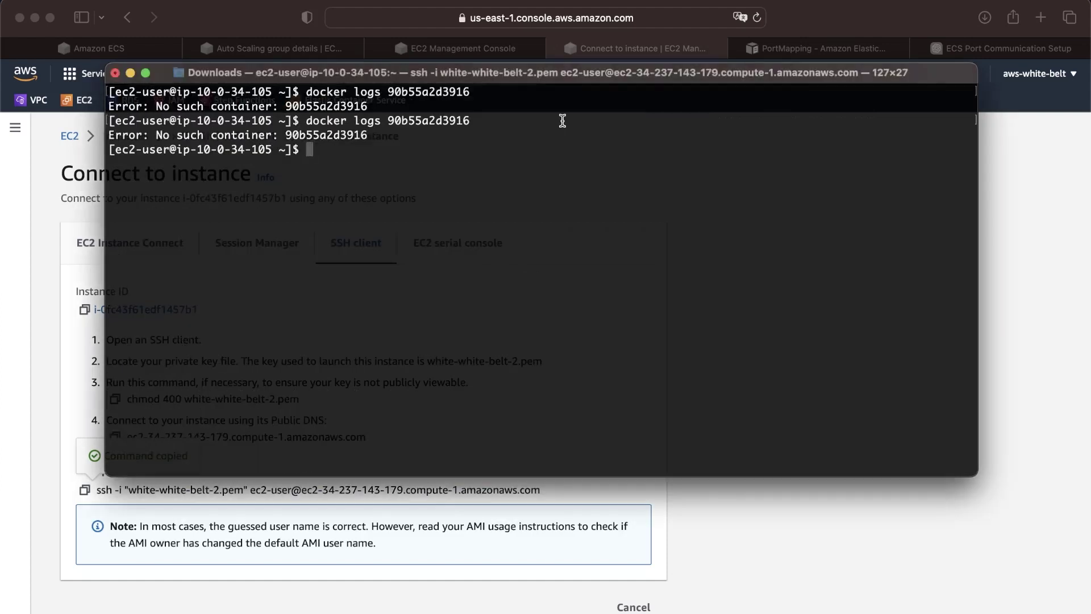
List the running containers with docker ps and all containers with docker ps -a.
text(docker)
key(BackSpace)
key(BackSpace)
key(BackSpace)
key(BackSpace)
key(BackSpace)
text(c)
key(BackSpace)
text(oc)
key(BackSpace)
key(BackSpace)
text(ocker ps)
key(BackSpace)
key(BackSpace)
key(BackSpace)
key(BackSpace)
key(BackSpace)
key(BackSpace)
key(BackSpace)
key(BackSpace)
key(BackSpace)
key(BackSpace)
text(docker ps)
key(Return)
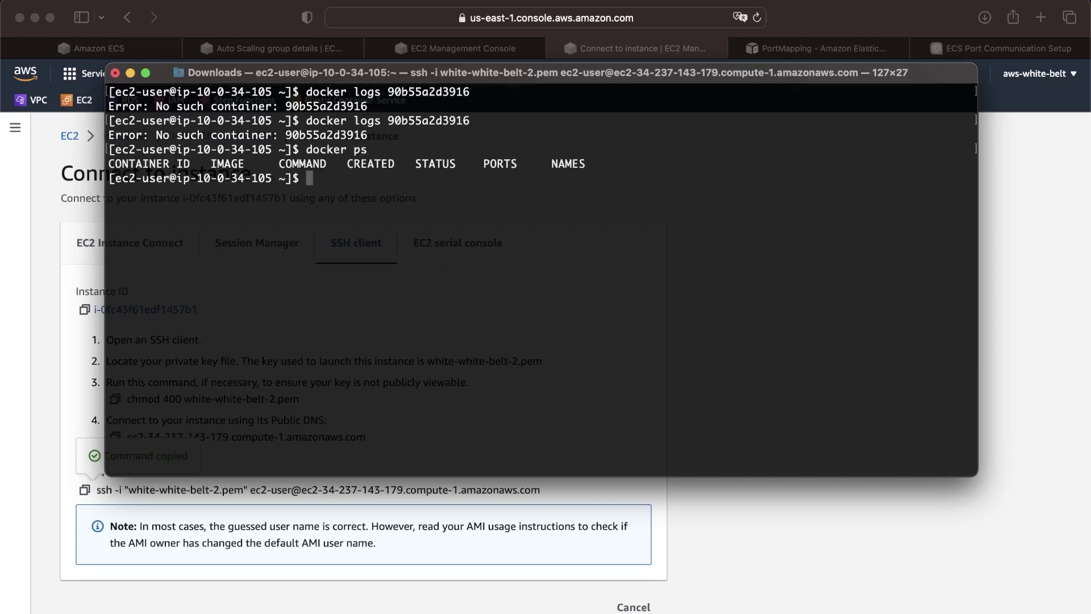
text(docker ps -a)
key(Return)
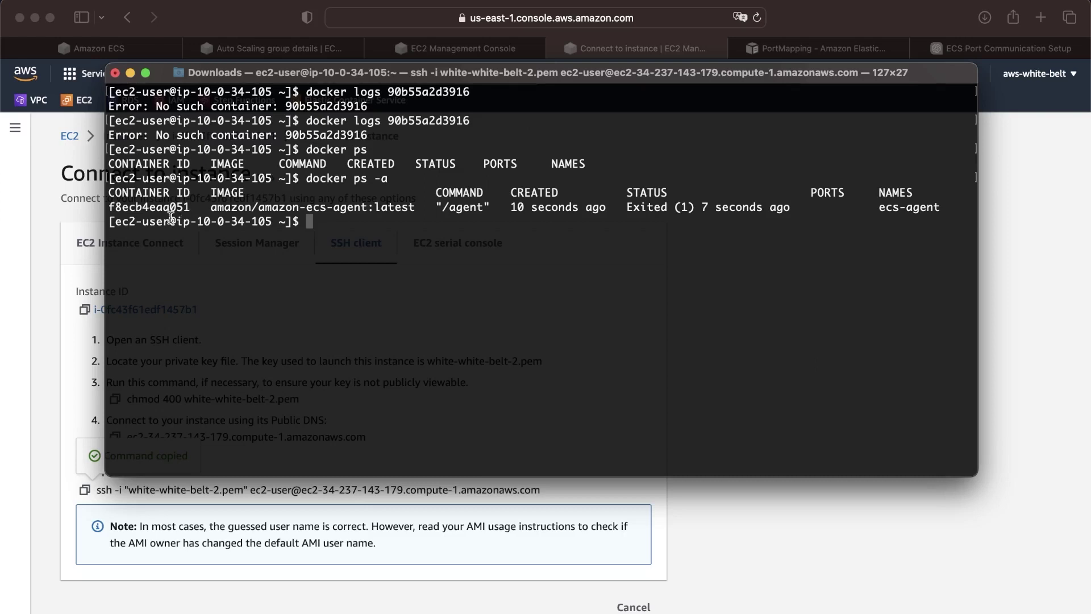
Copy the ecs-agent container ID f8ecb4eaa051 and try to display its logs with docker logs.
double_click(157, 207)
key(super+c)
text(docker)
key(super+v)
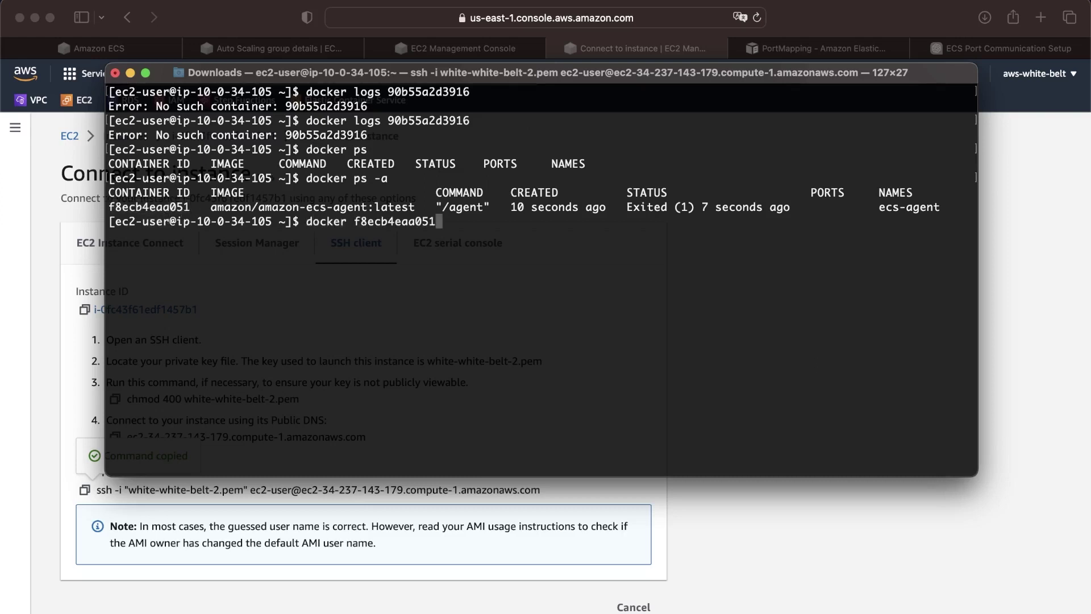
key(BackSpace)
key(BackSpace)
key(BackSpace)
key(BackSpace)
key(BackSpace)
key(BackSpace)
key(BackSpace)
key(BackSpace)
key(BackSpace)
key(BackSpace)
key(BackSpace)
key(BackSpace)
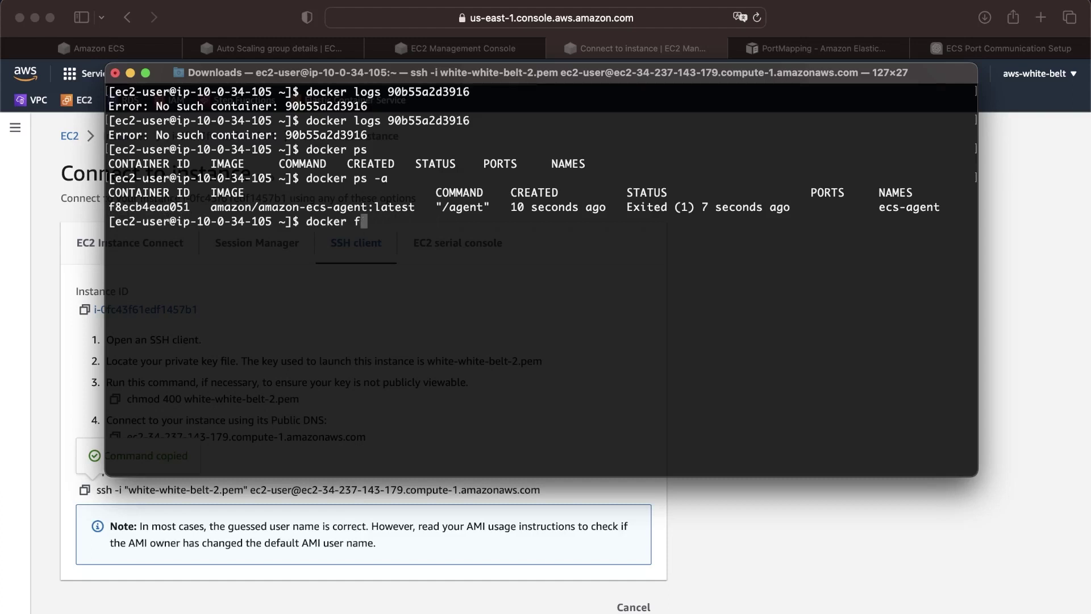
text(logs)
key(super+v)
key(Return)
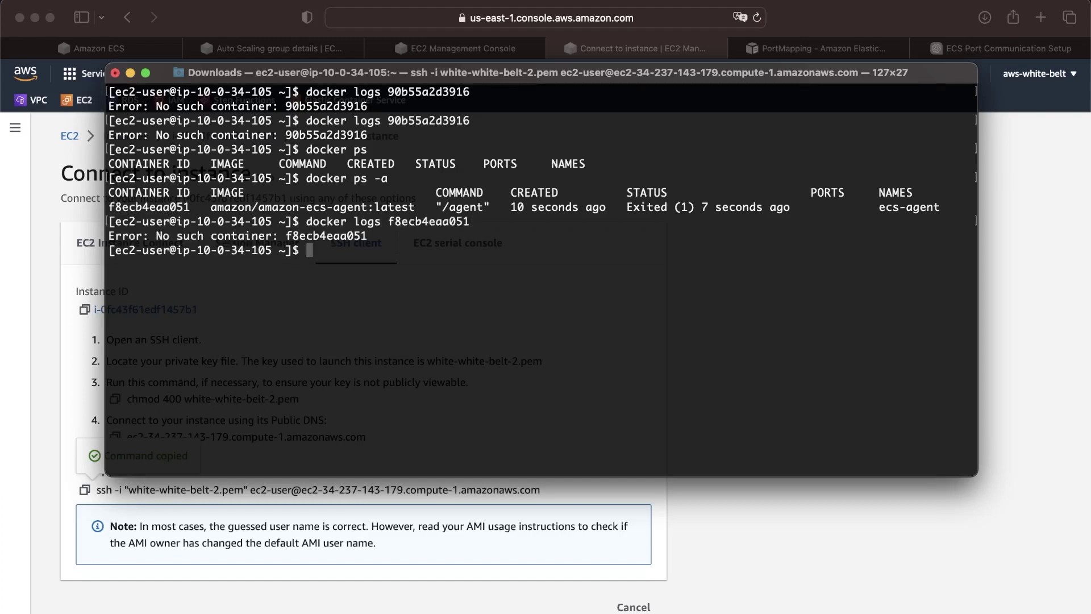
Run docker ps and docker ps -a again to get the ecs-agent container's current ID.
text(docxk)
key(BackSpace)
key(BackSpace)
text(ker)
key(BackSpace)
key(BackSpace)
key(BackSpace)
key(BackSpace)
text(ker ps -)
key(BackSpace)
key(BackSpace)
key(BackSpace)
key(BackSpace)
text(ps)
key(Return)
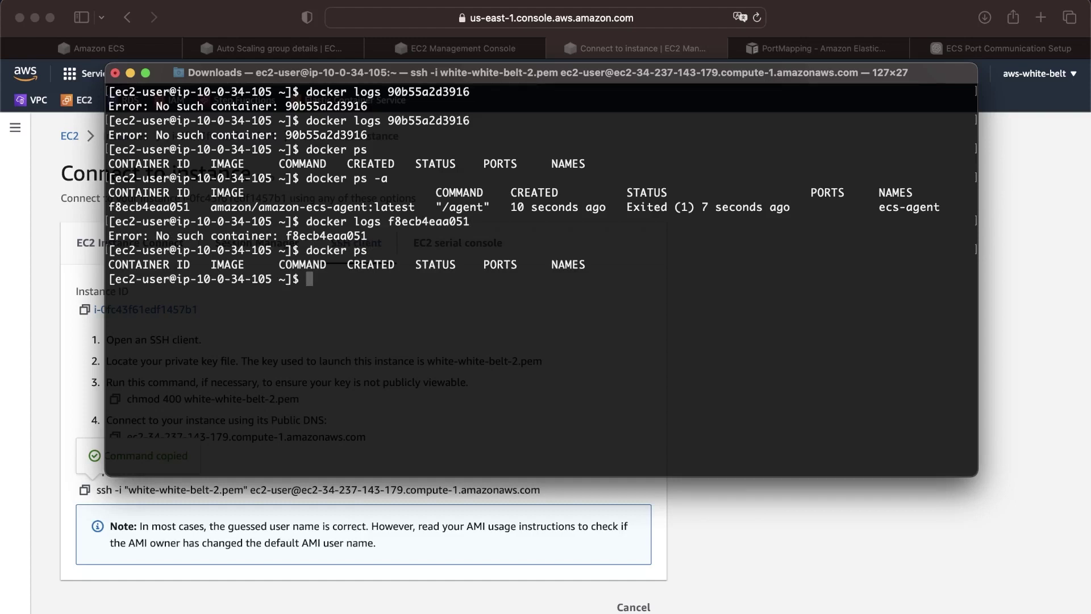
text(docker ps -a)
key(Return)
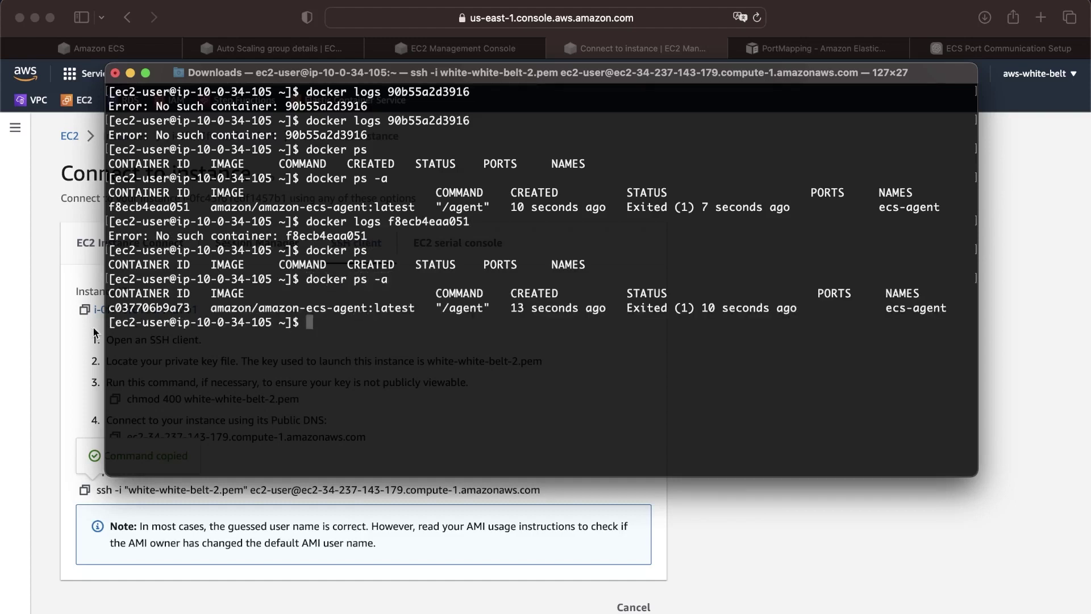
Display the ecs-agent logs with docker logs c037706b9a73, and enlarge and reposition the Terminal window to fit them.
text(docker logs)
text(c037706b9a73)
key(Return)
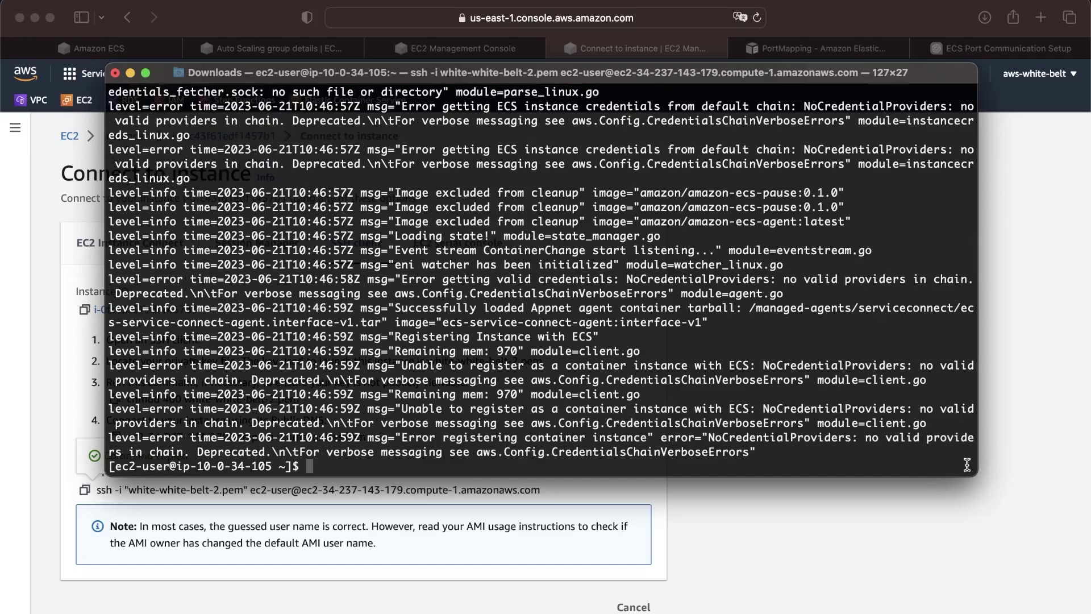
drag(971, 469, 1035, 518)
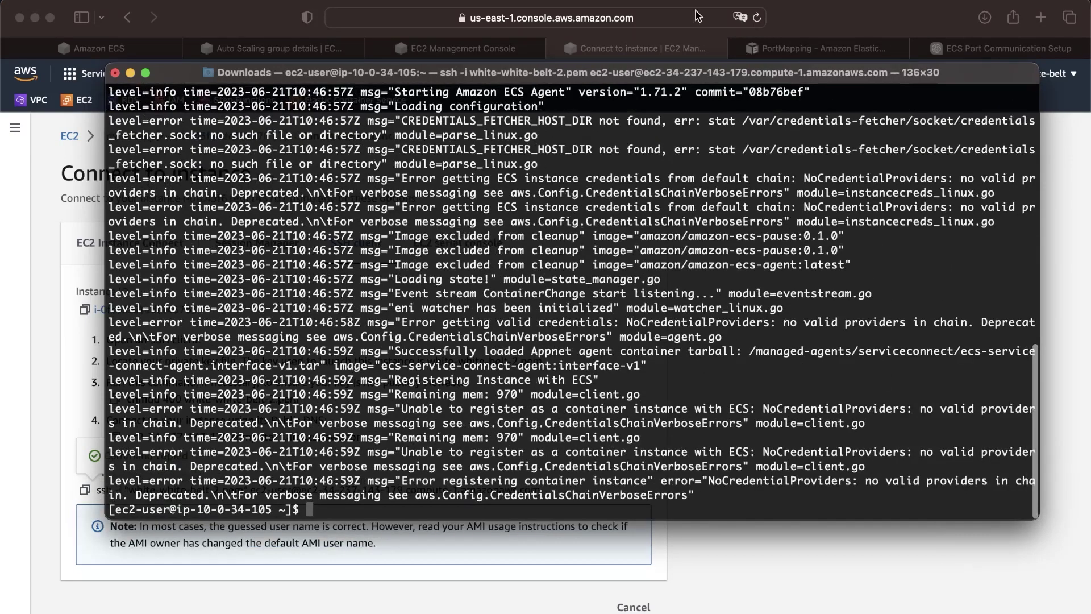
drag(614, 64, 570, 47)
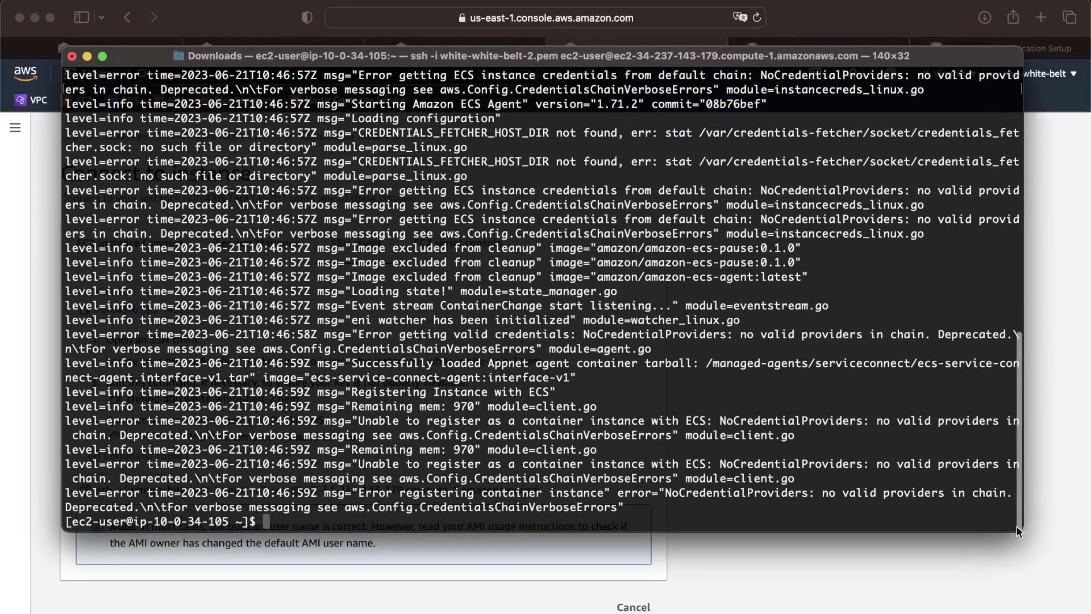
drag(995, 503, 1017, 528)
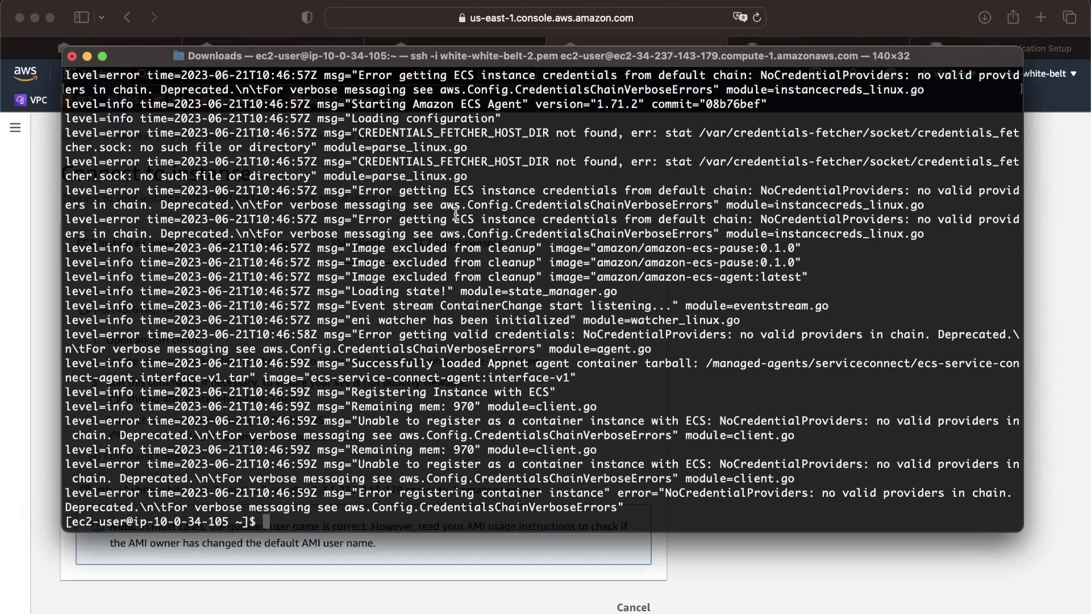
Examine the agent log entries about registering the instance with ECS and the credential provider errors.
scroll(449, 199, up, 4)
scroll(456, 213, down, 1)
drag(345, 393, 591, 393)
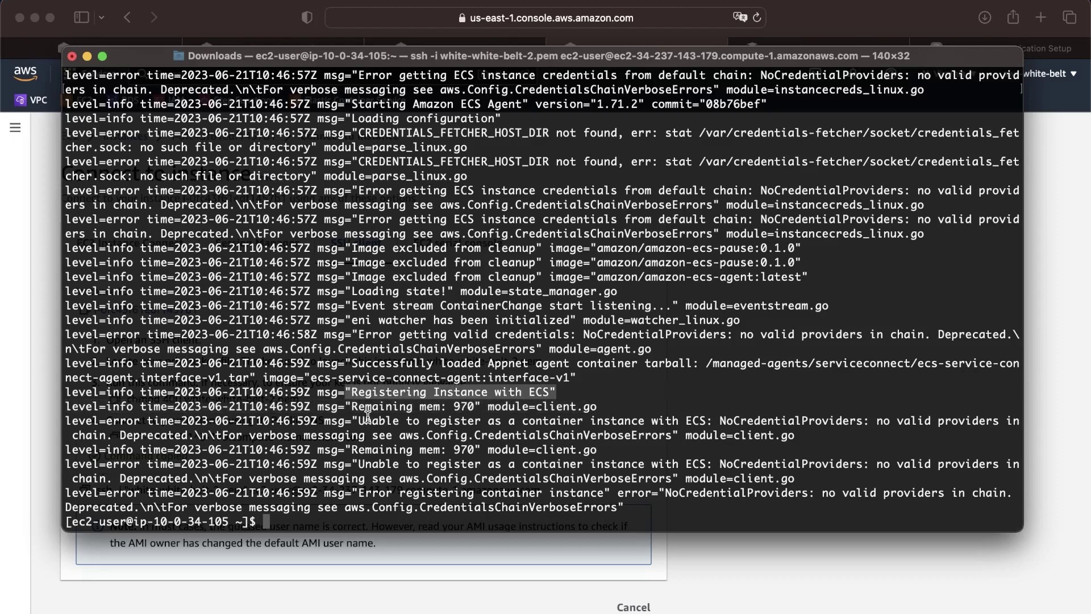
drag(359, 421, 843, 441)
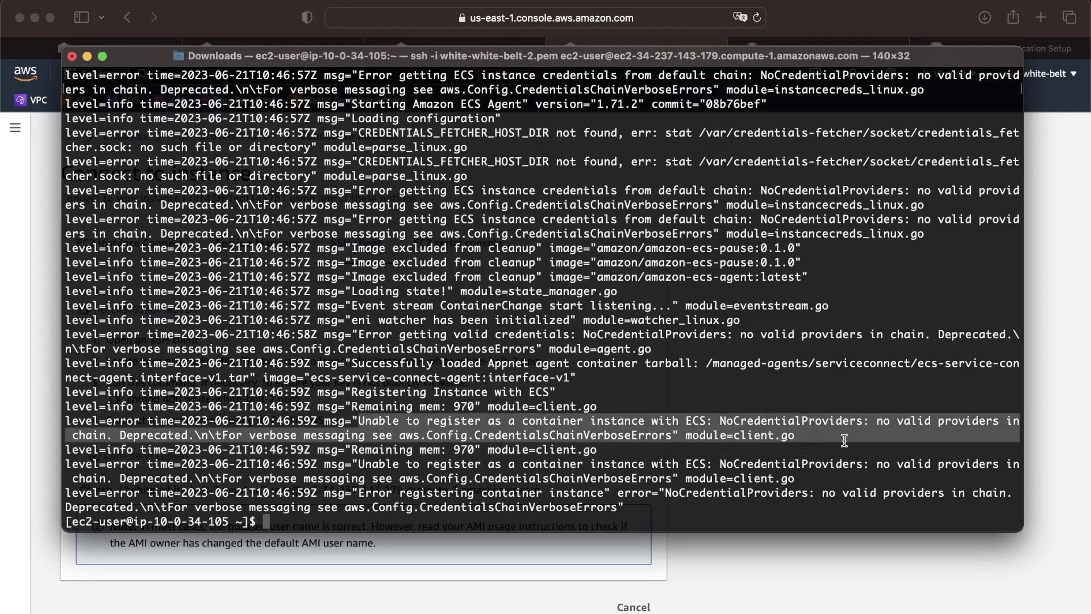
drag(845, 441, 866, 473)
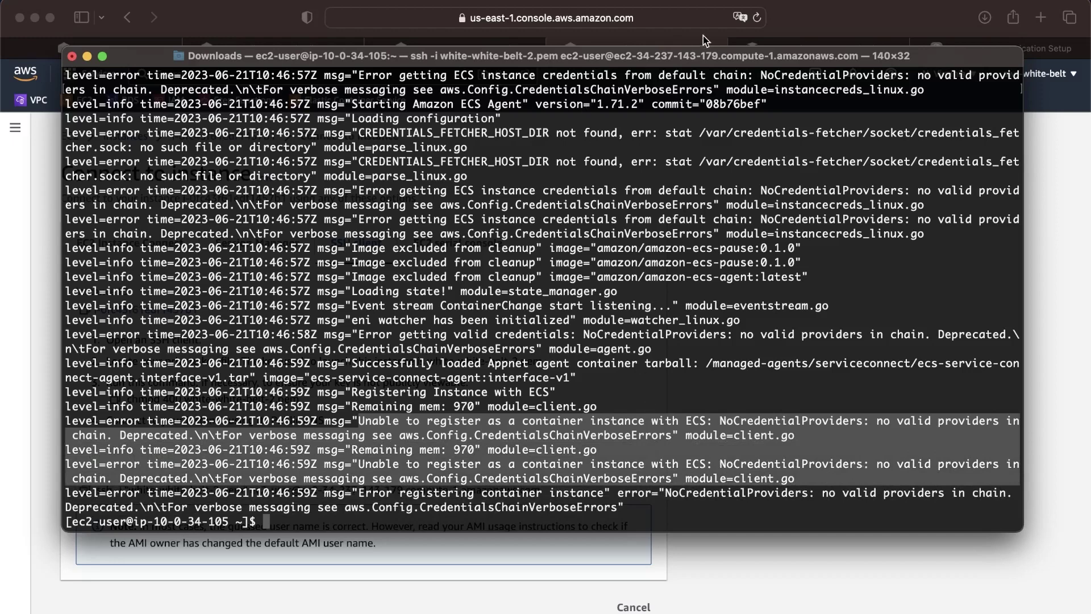
drag(623, 57, 623, 97)
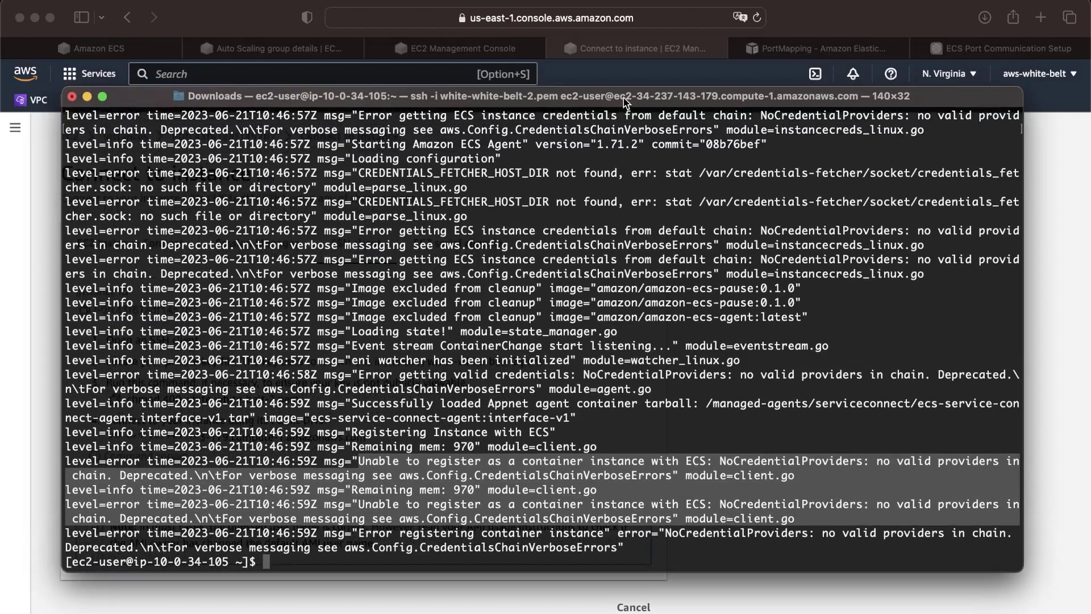
click(210, 287)
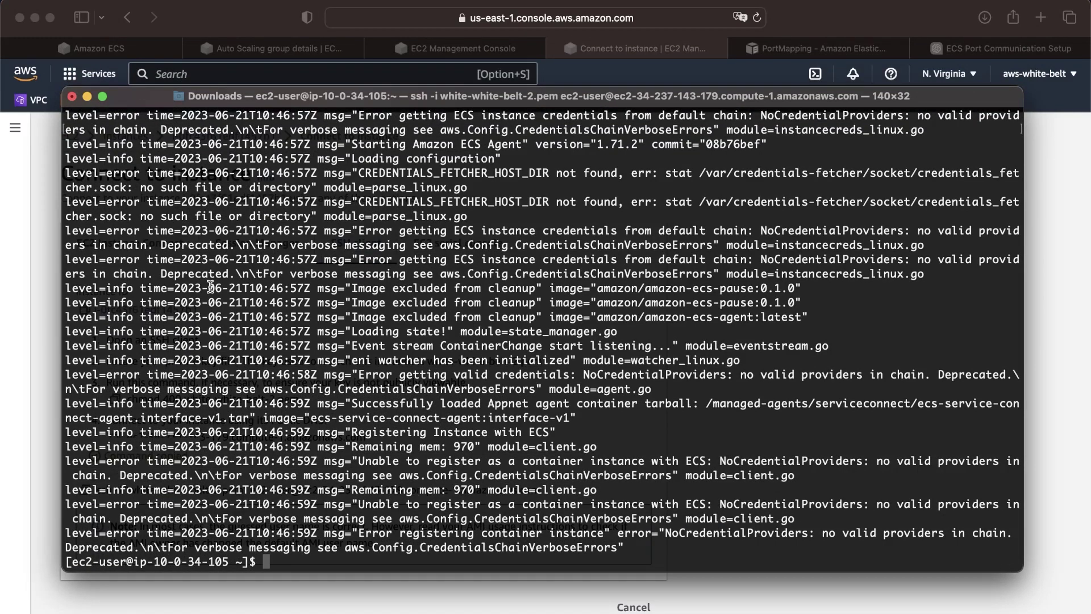
Switch to the browser, review the inbound rules of the white-belt-sg security group and close its page.
click(639, 47)
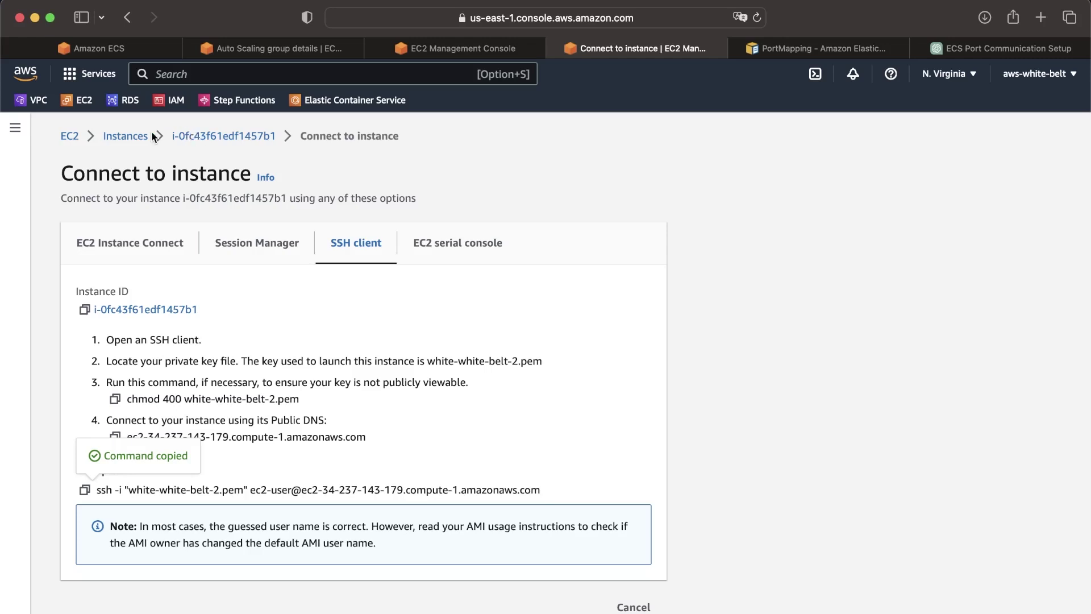
click(449, 65)
click(443, 51)
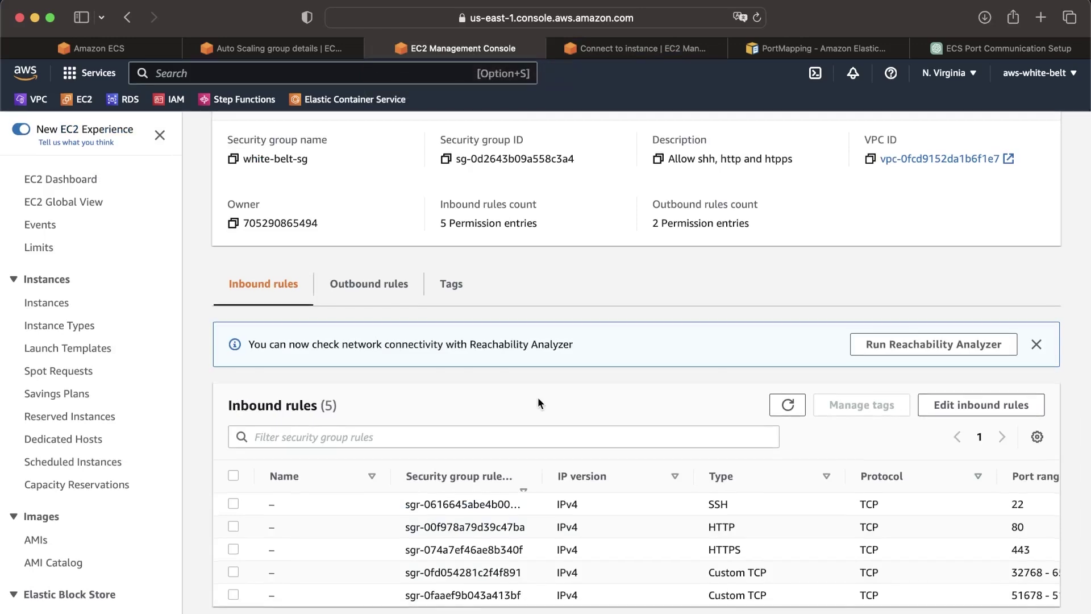
scroll(646, 524, right, 5)
scroll(646, 524, left, 5)
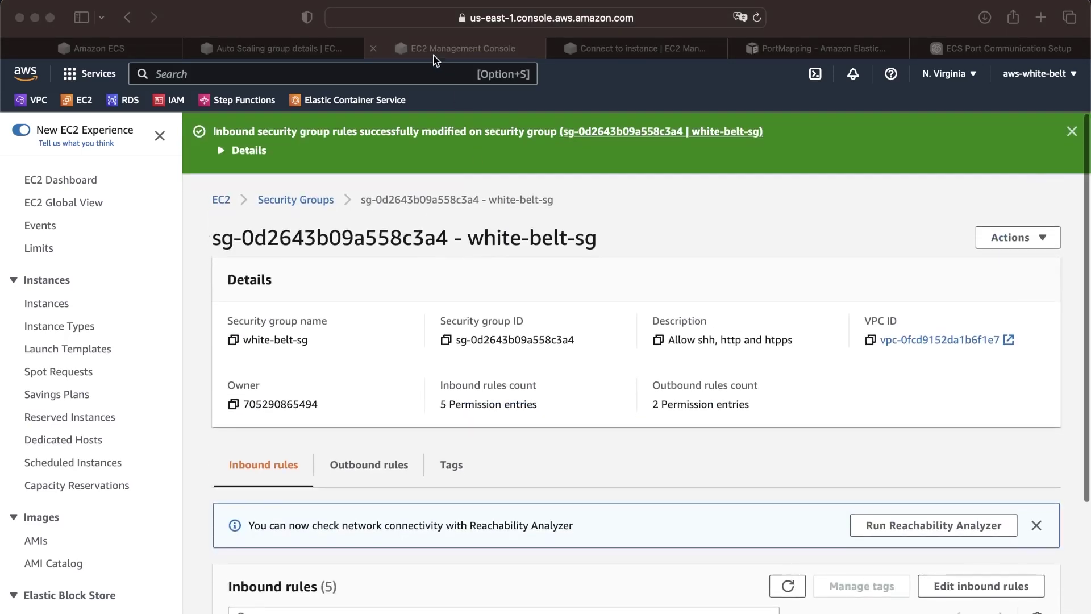
click(374, 49)
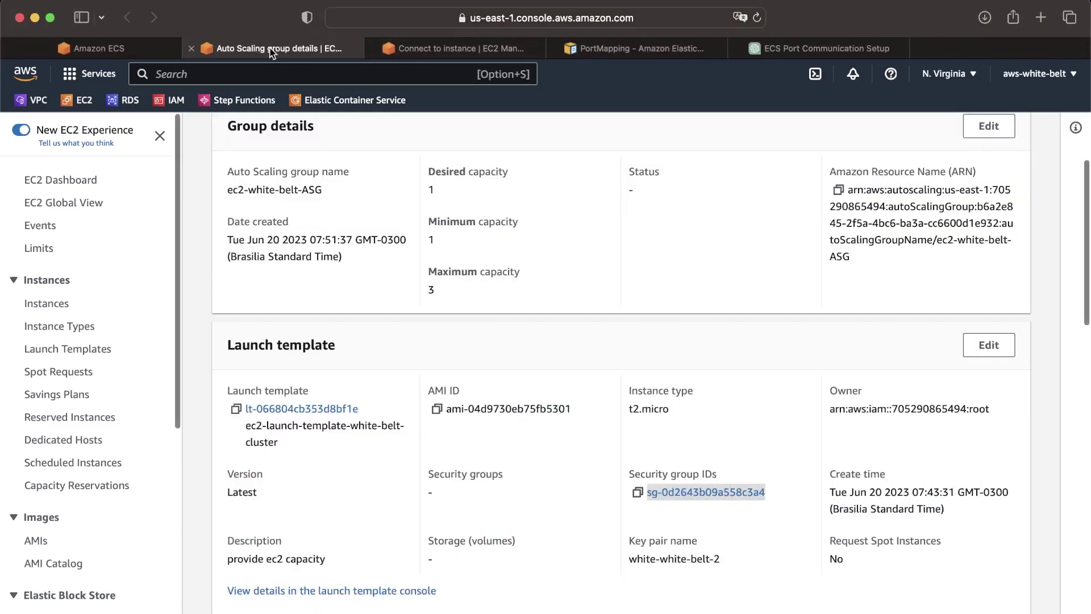
From the ec2-white-belt-ASG details, open the details page of launch template ec2-launch-template-white-belt-cluster.
scroll(295, 247, up, 3)
scroll(295, 247, down, 3)
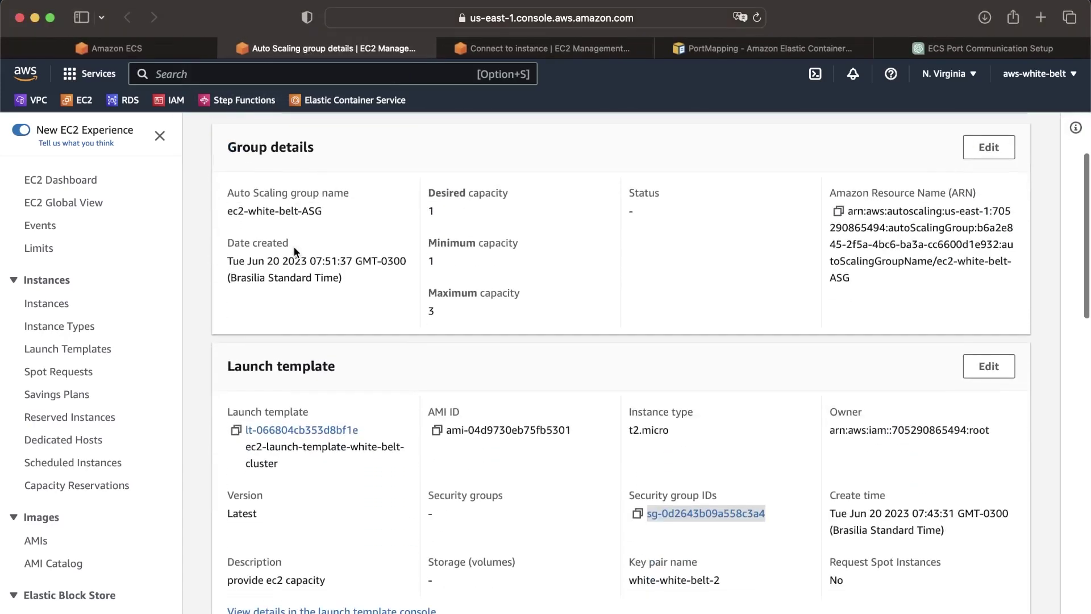
scroll(294, 246, up, 3)
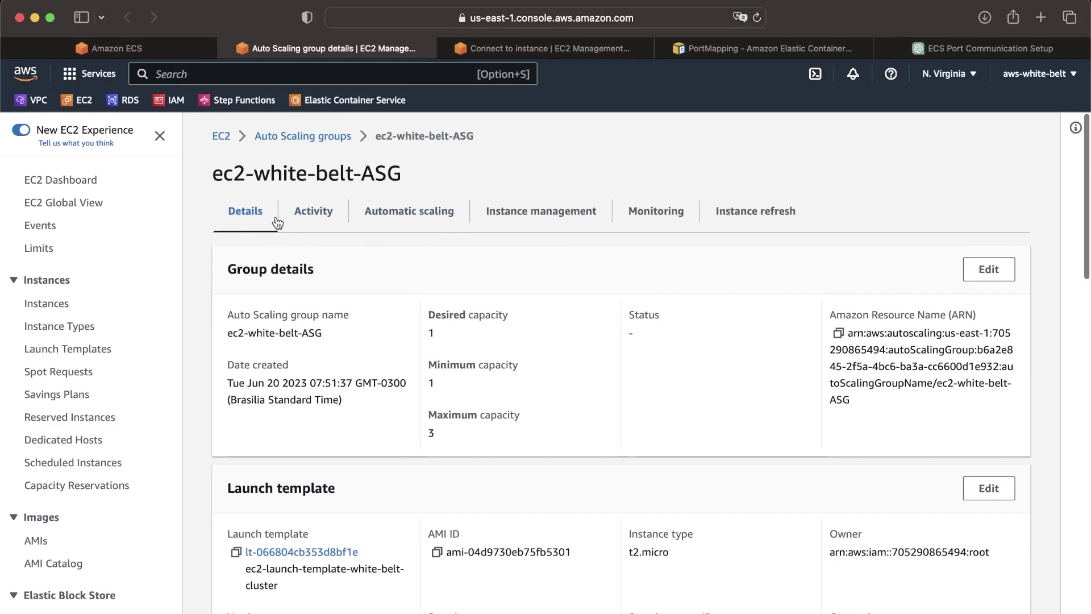
scroll(359, 385, down, 3)
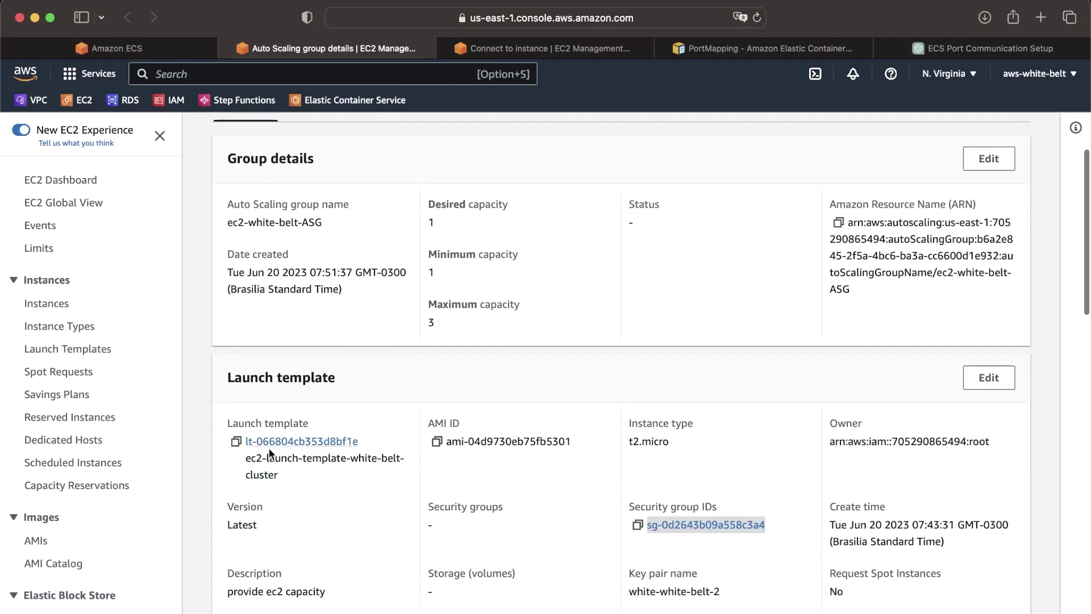
click(297, 447)
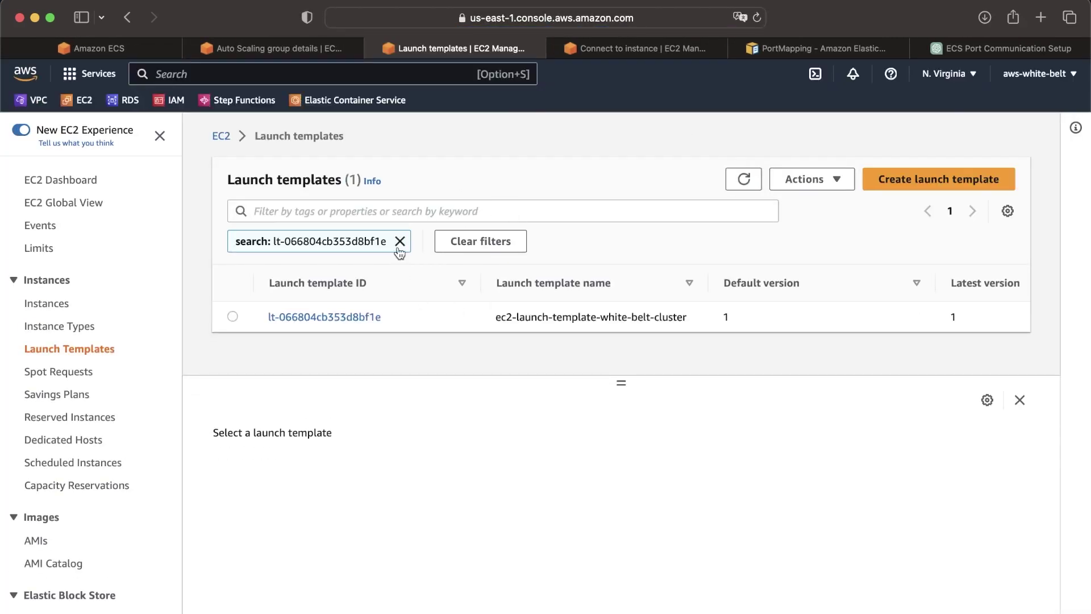
click(233, 316)
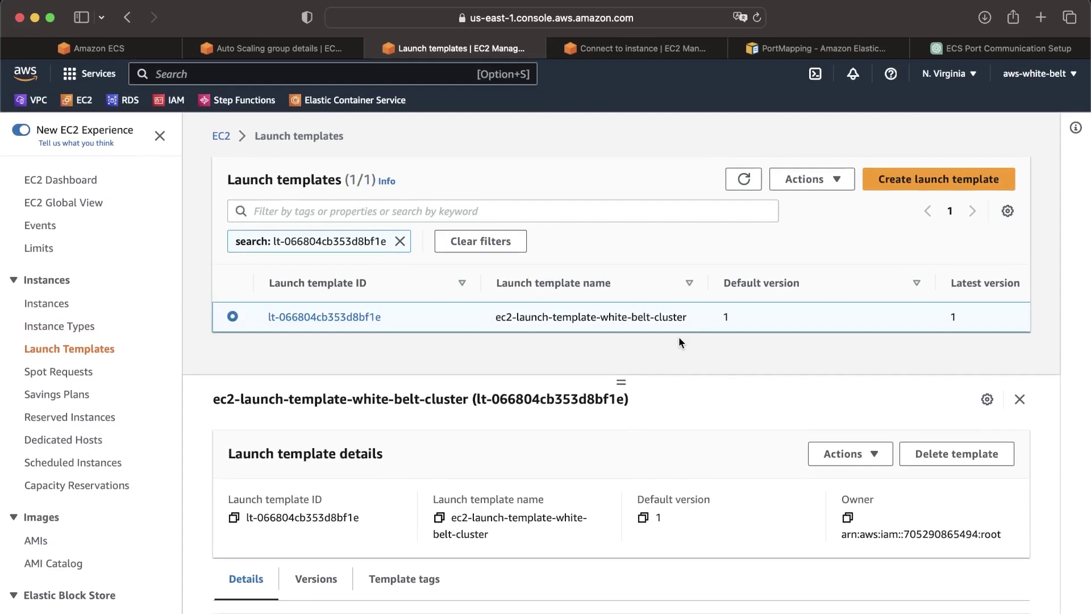
click(335, 318)
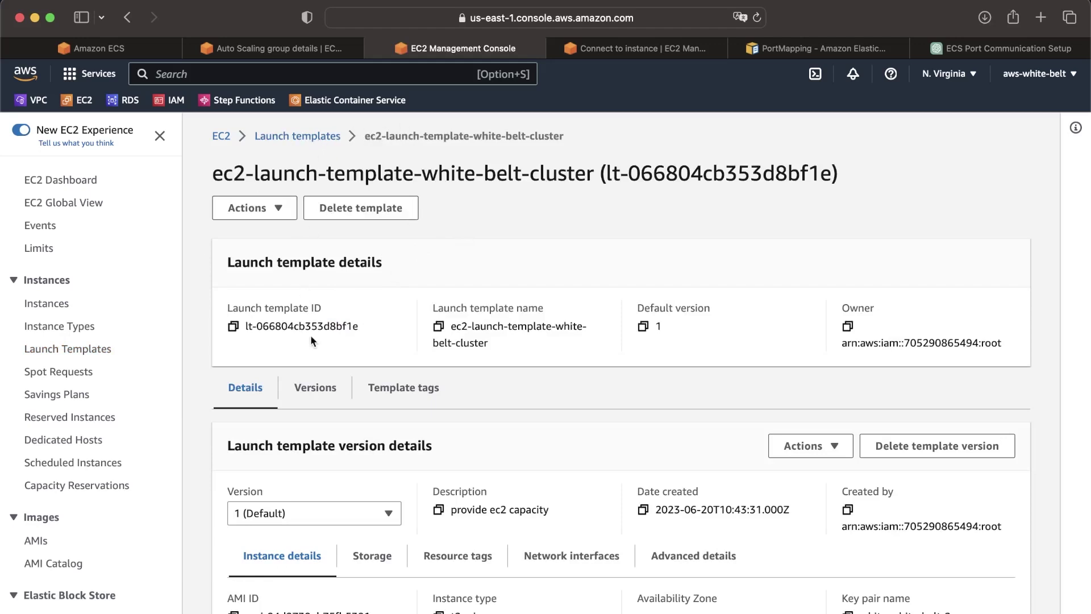
Start modifying the launch template ec2-launch-template-white-belt-cluster to create a new version.
scroll(301, 319, down, 2)
scroll(295, 297, up, 2)
click(280, 208)
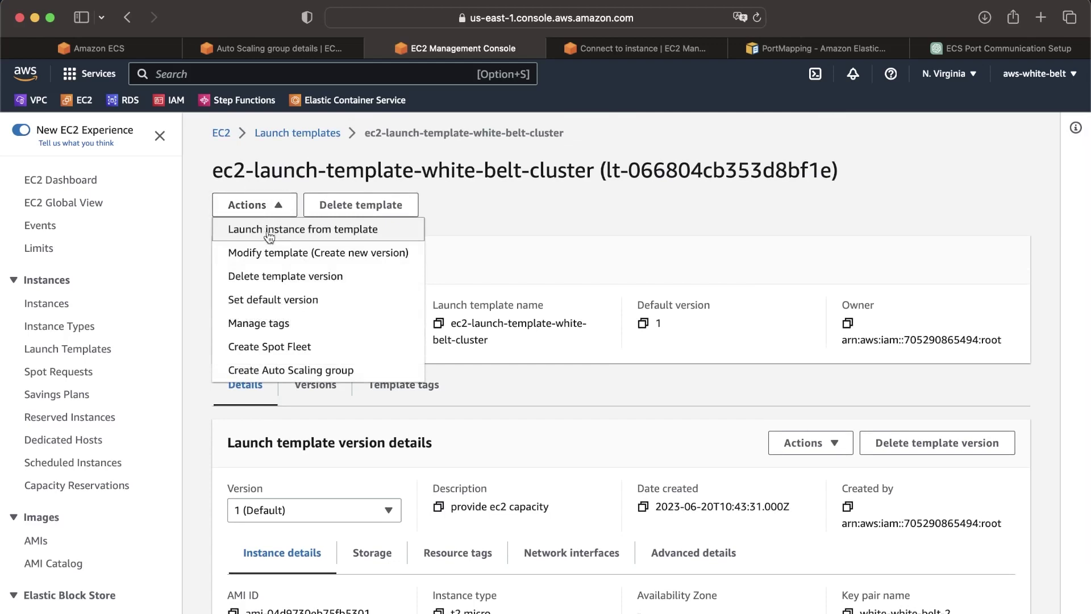
click(371, 256)
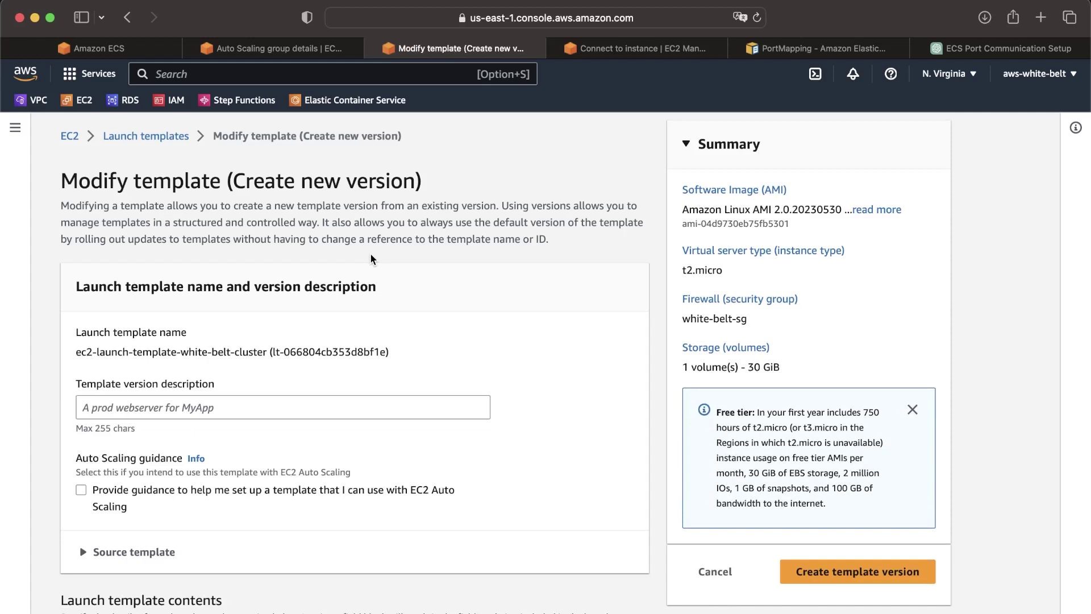
Set the template version description to "Fix ecs container agent connection and IAM role".
click(236, 415)
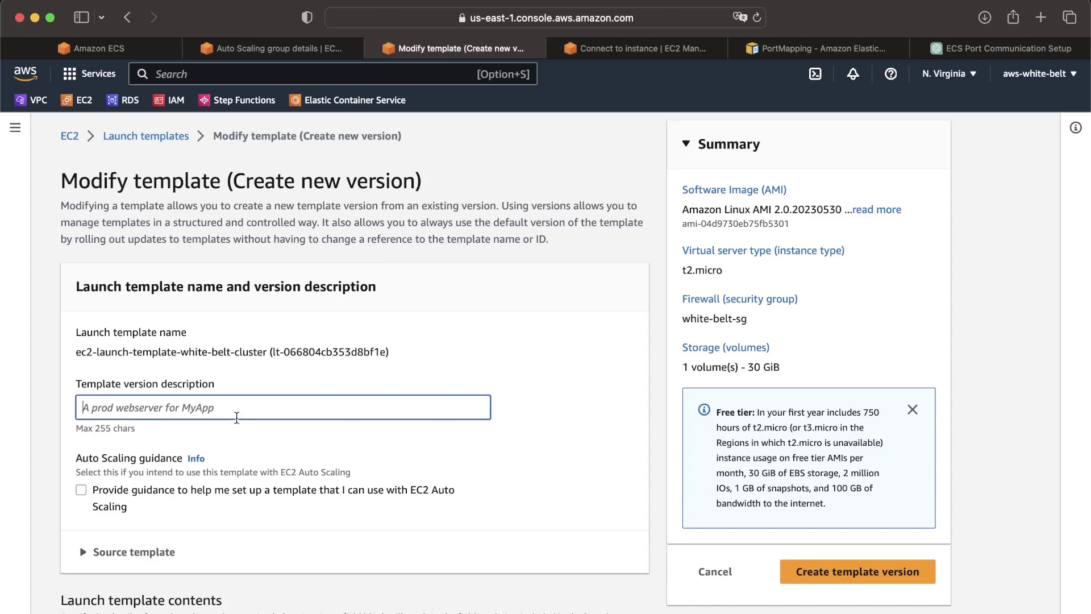
text(F)
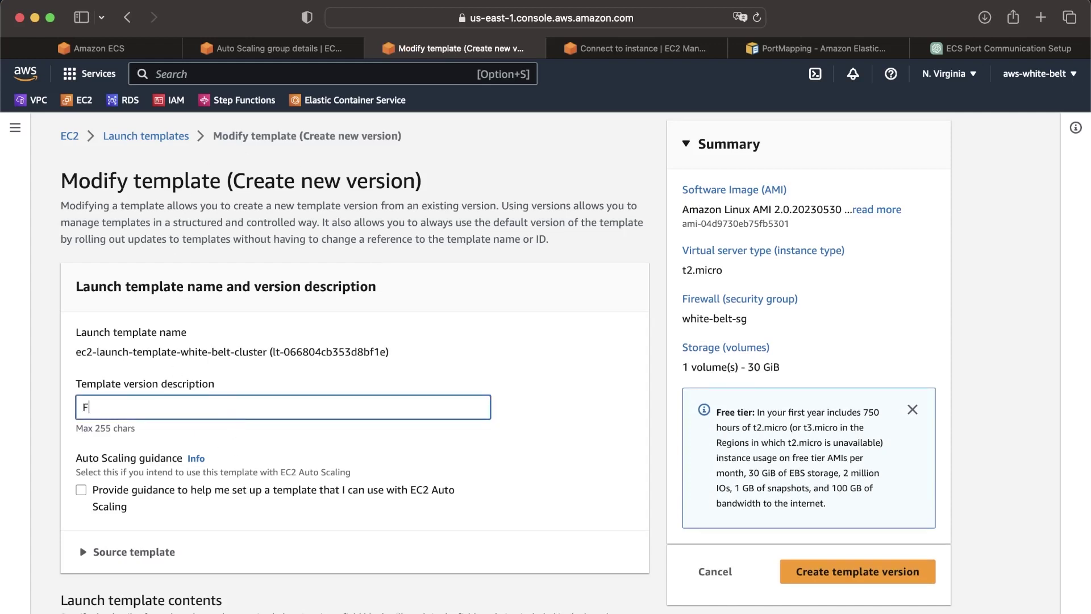
text(ix ecs container agent connectio)
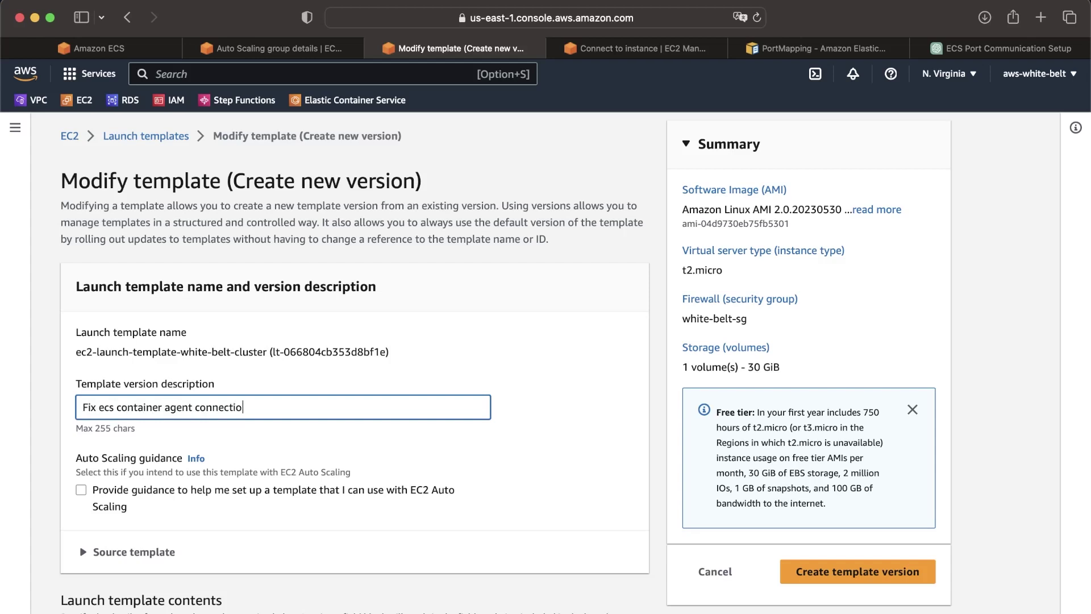
text(n and role)
key(BackSpace)
key(BackSpace)
key(BackSpace)
text(IAM role)
click(460, 456)
Review the AMI, instance type, key pair, network, storage and resource tag settings of the new template version.
scroll(397, 398, down, 3)
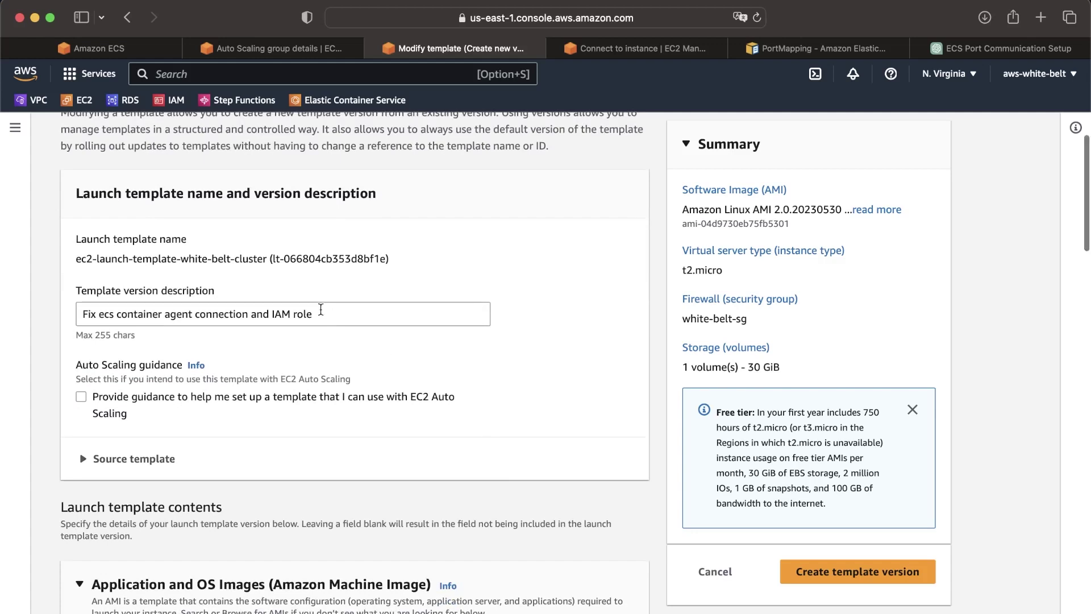
scroll(321, 309, down, 2)
scroll(149, 360, down, 6)
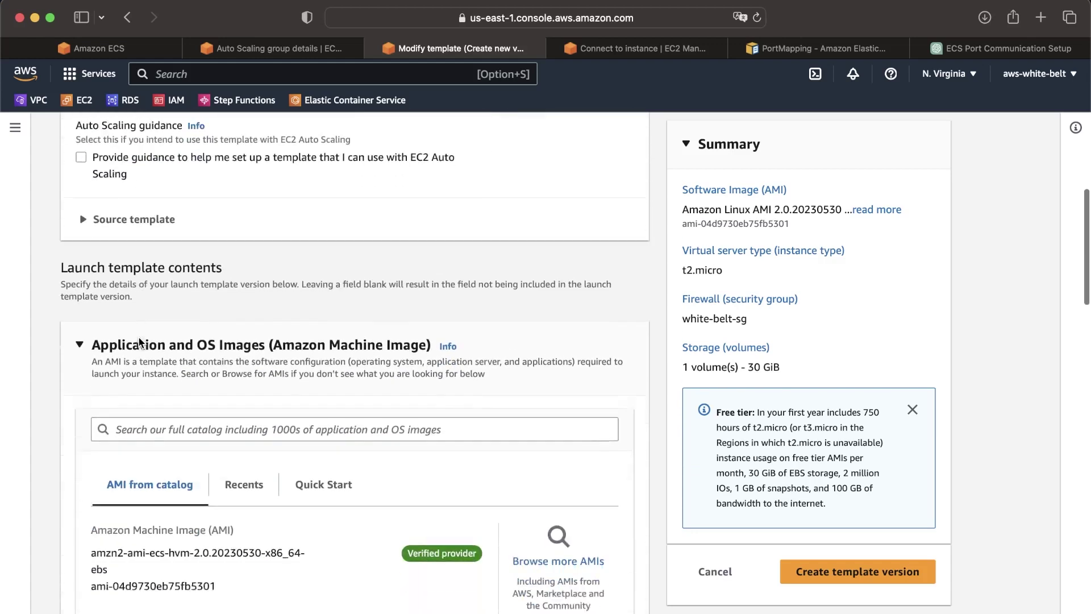
scroll(140, 343, down, 1)
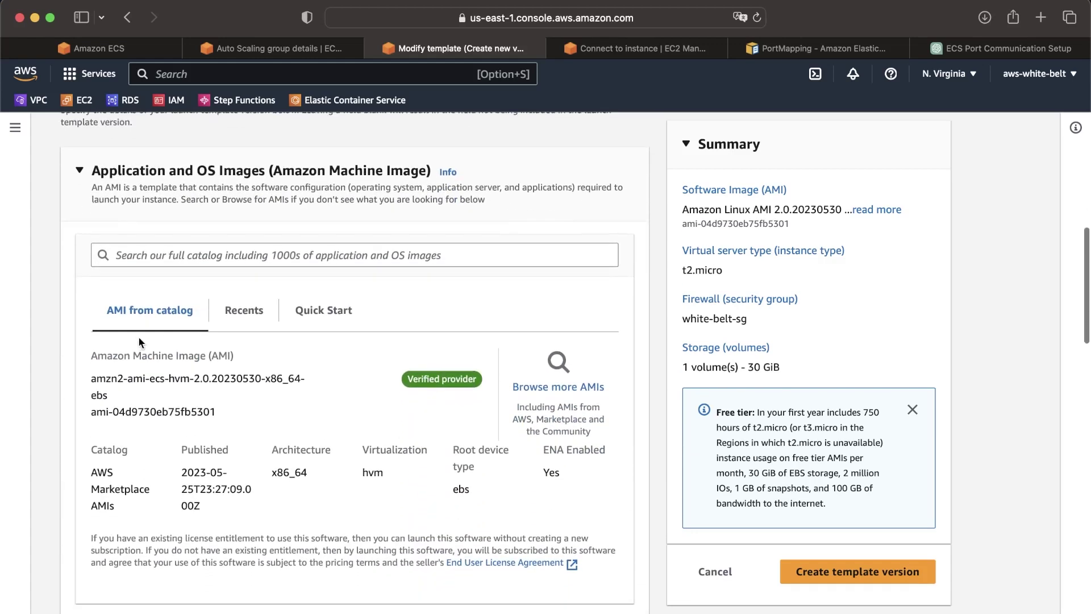
scroll(140, 341, down, 8)
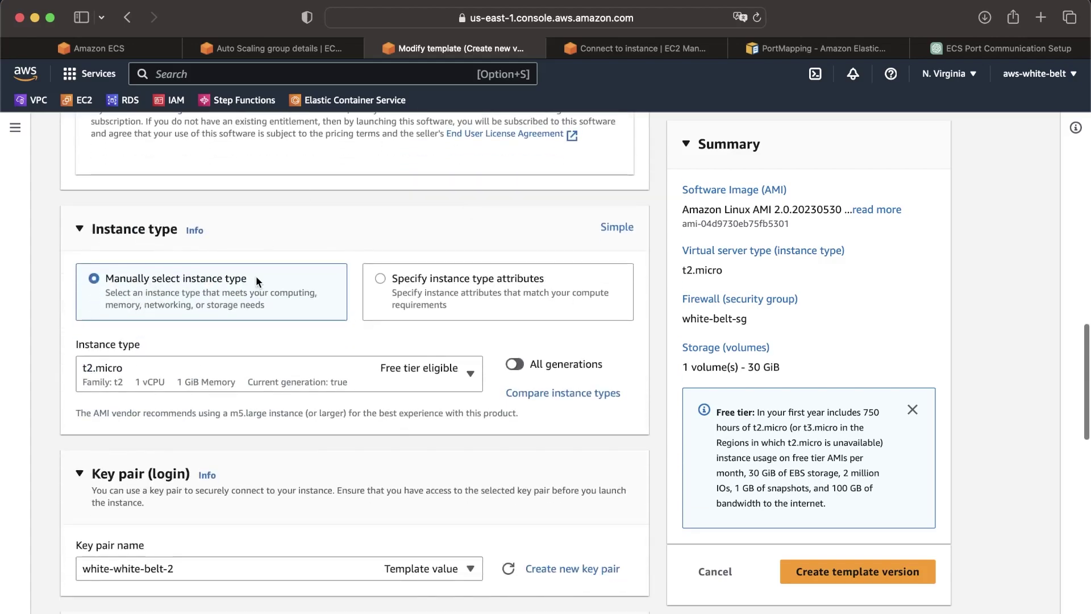
scroll(256, 275, down, 6)
scroll(256, 275, up, 10)
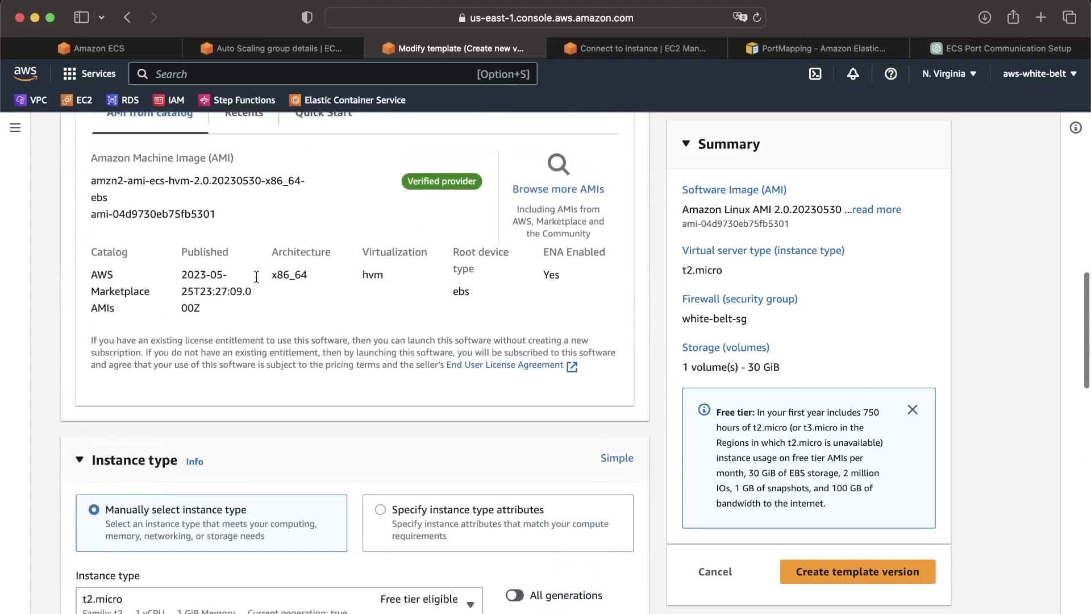
scroll(257, 277, down, 13)
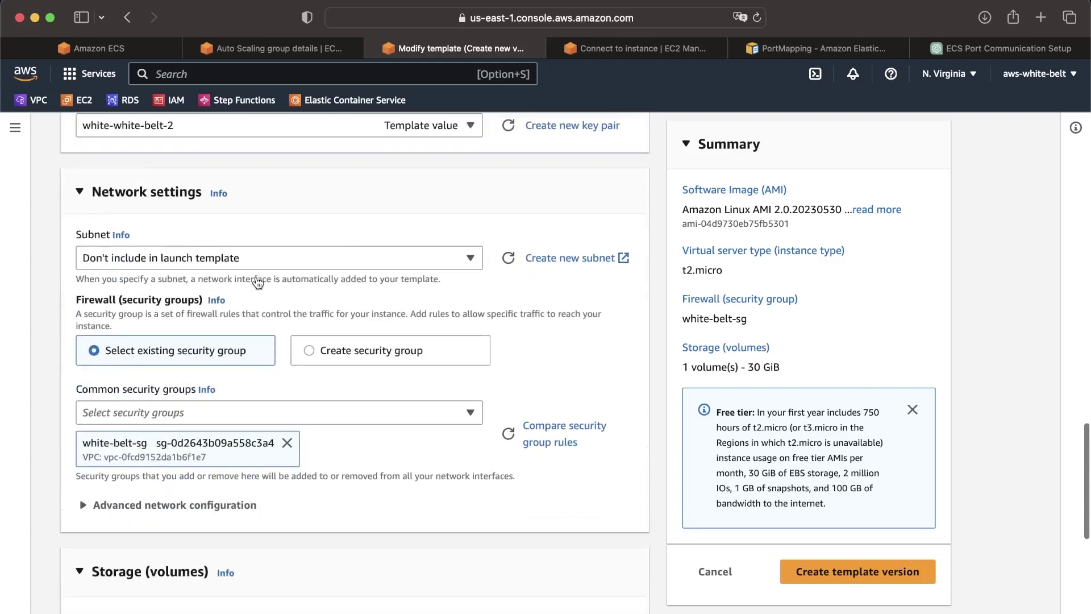
scroll(258, 282, down, 8)
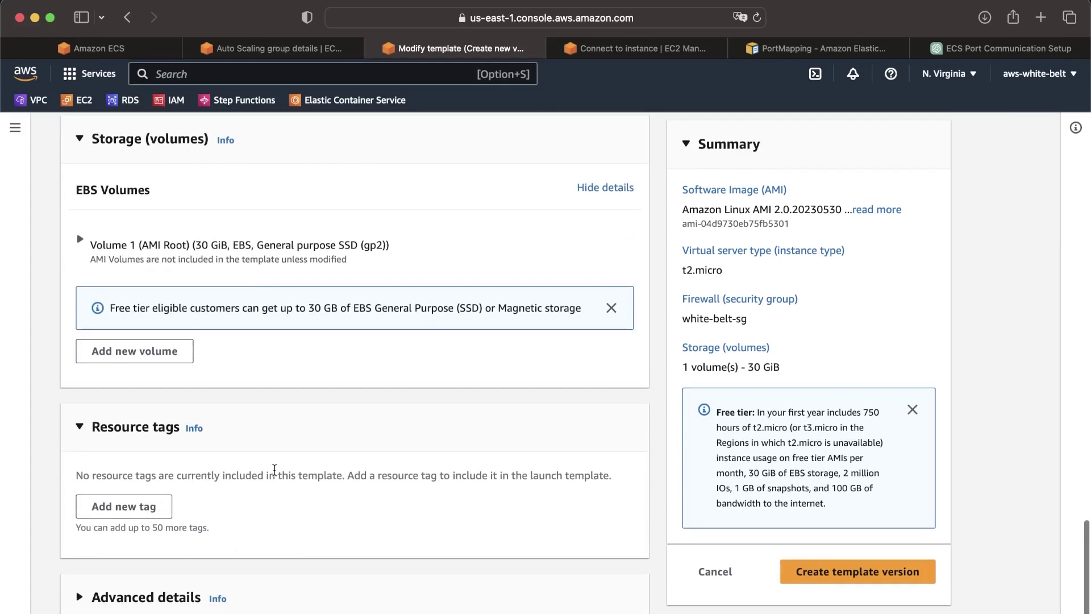
Expand the advanced details of the template version and view the help information for the IAM instance profile.
click(139, 597)
scroll(315, 310, down, 1)
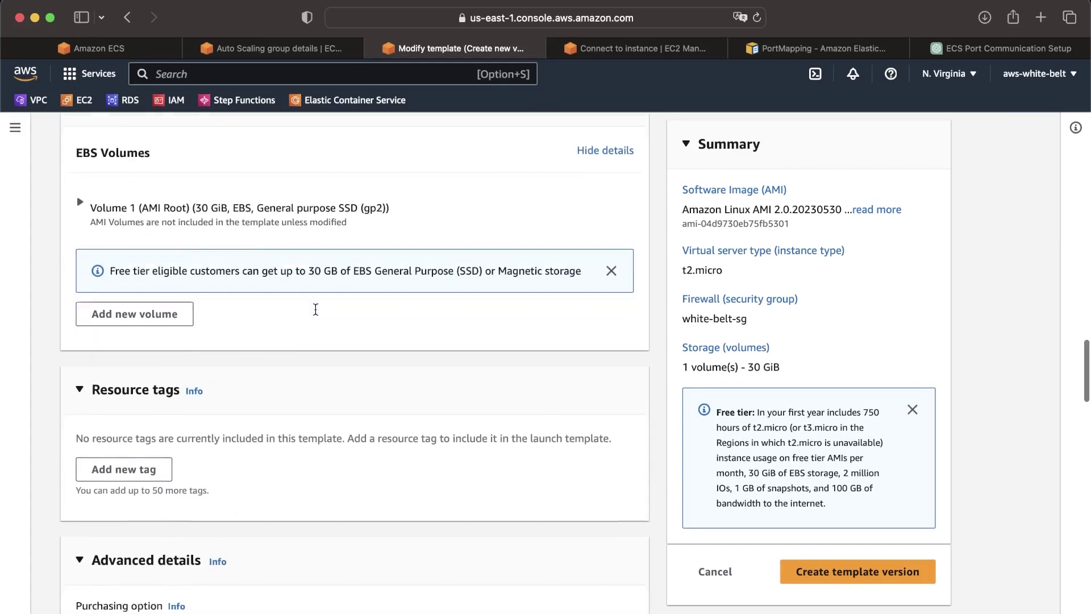
scroll(316, 309, down, 8)
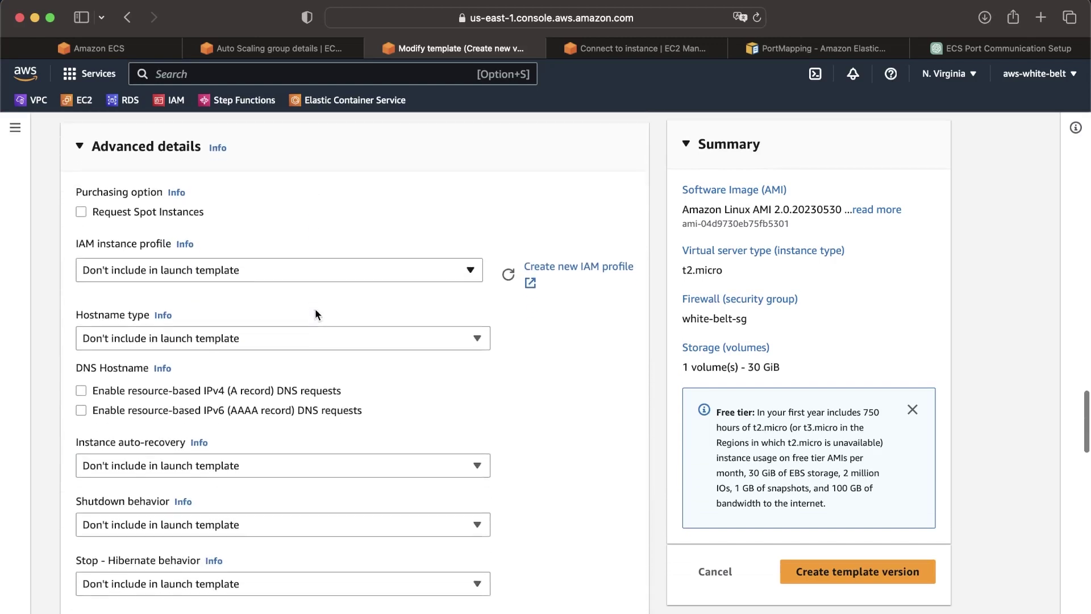
scroll(315, 308, down, 2)
scroll(315, 308, up, 2)
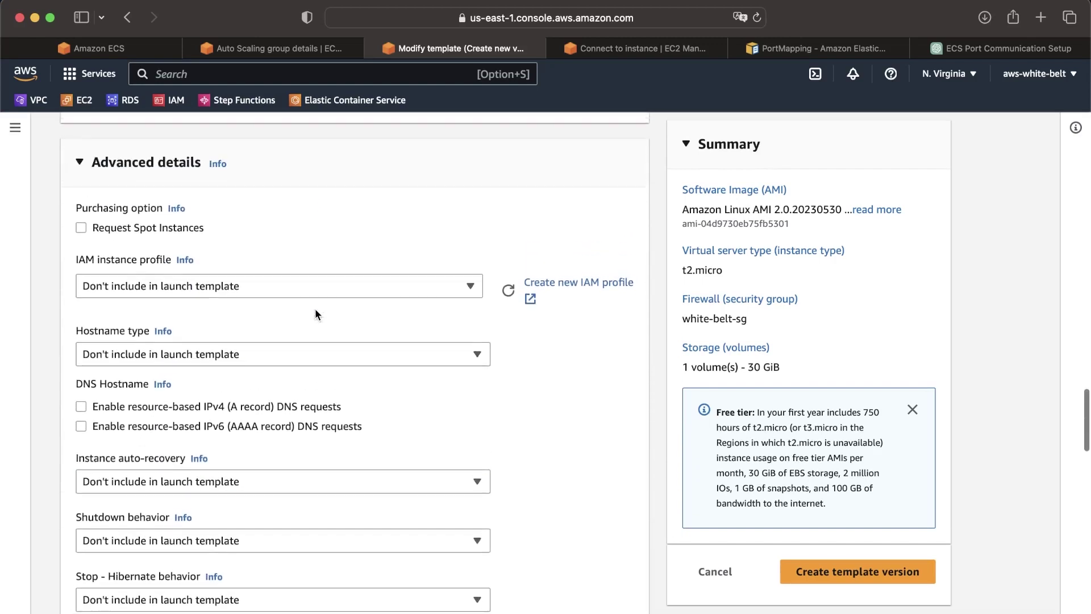
scroll(315, 309, up, 1)
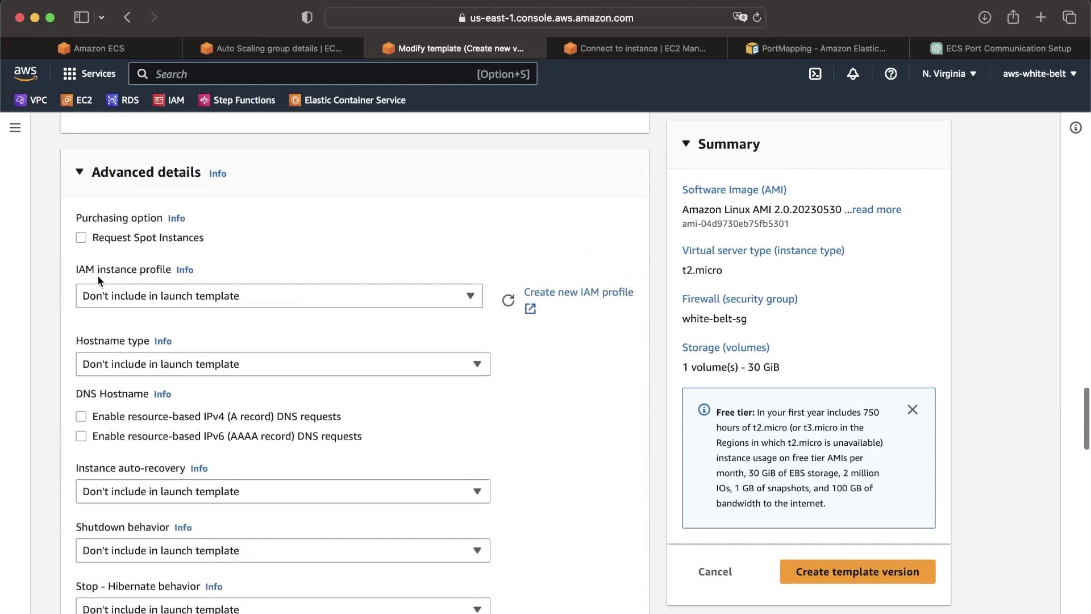
click(189, 270)
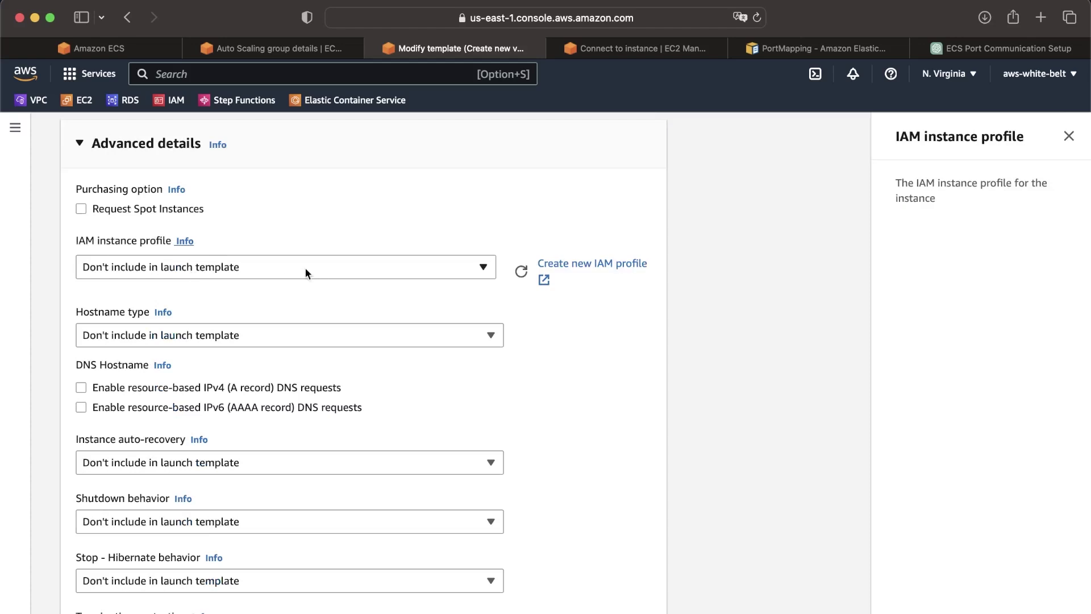
scroll(314, 270, up, 1)
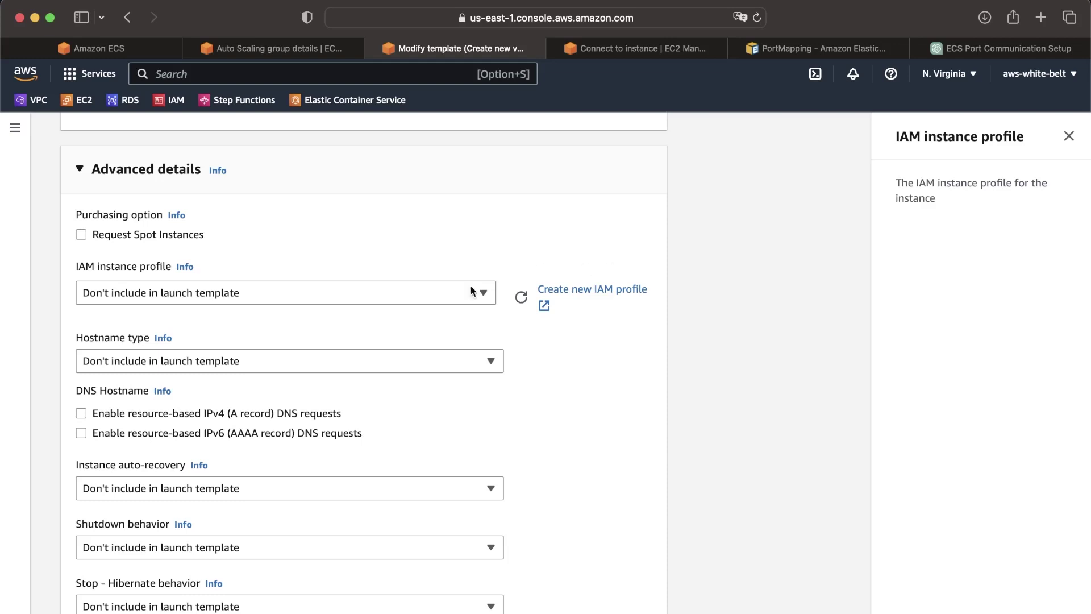
Check which IAM instance profiles are available for the template version without selecting one.
click(449, 300)
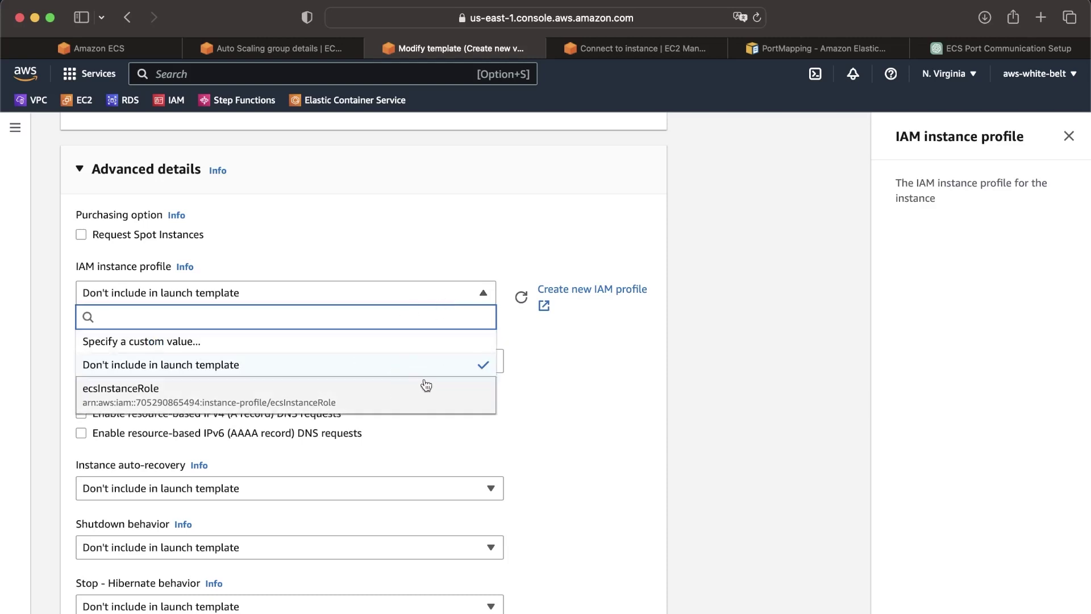
click(483, 190)
scroll(446, 366, down, 2)
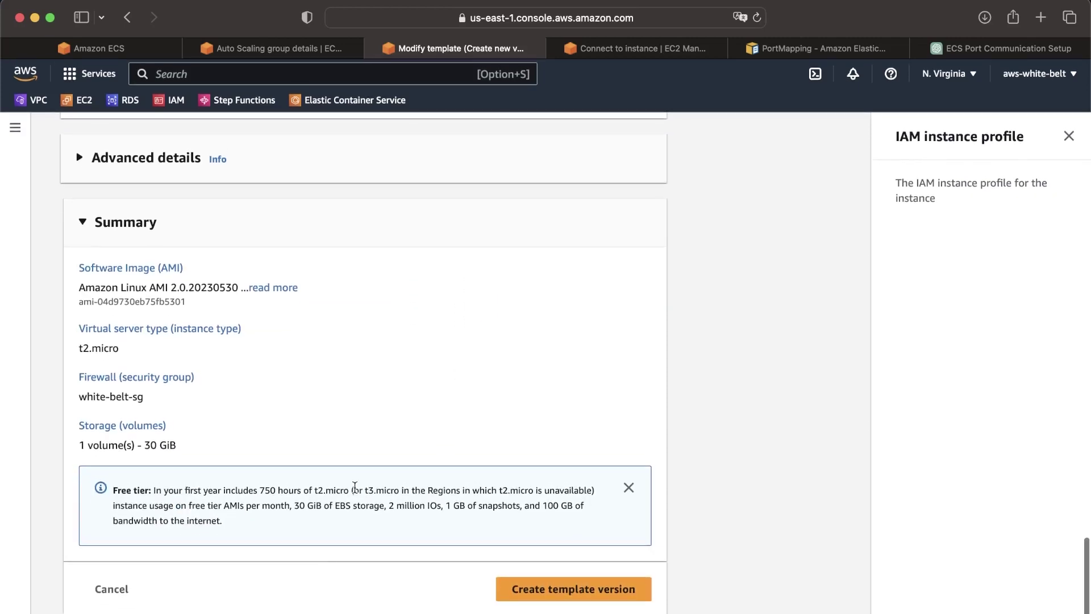
click(193, 177)
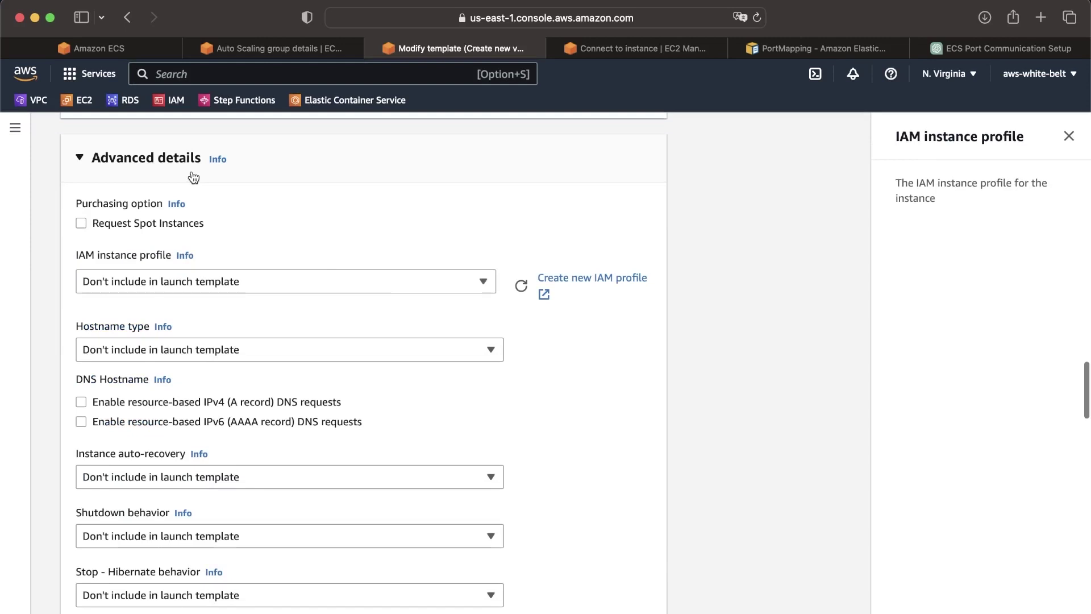
click(481, 281)
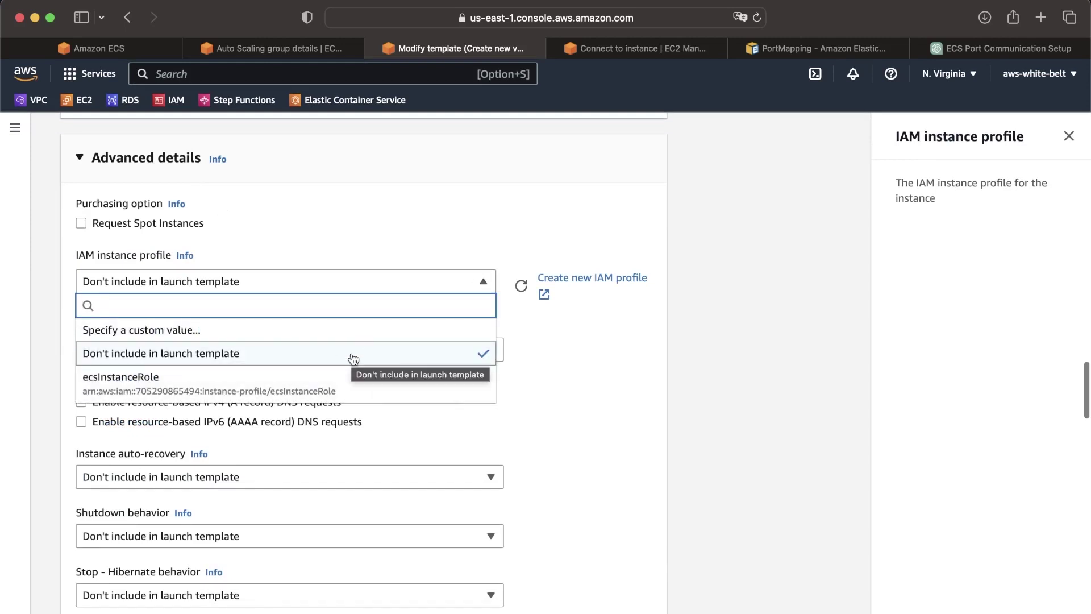
click(596, 359)
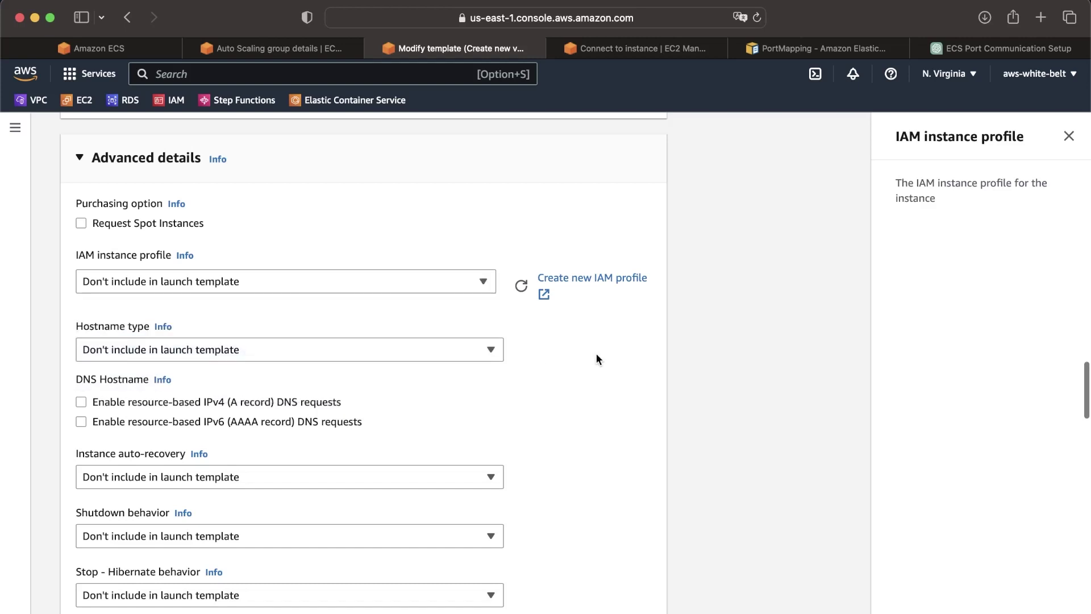
Open the IAM roles page for creating a new IAM profile, search for ecs and open the ecsInstanceRole role.
click(583, 280)
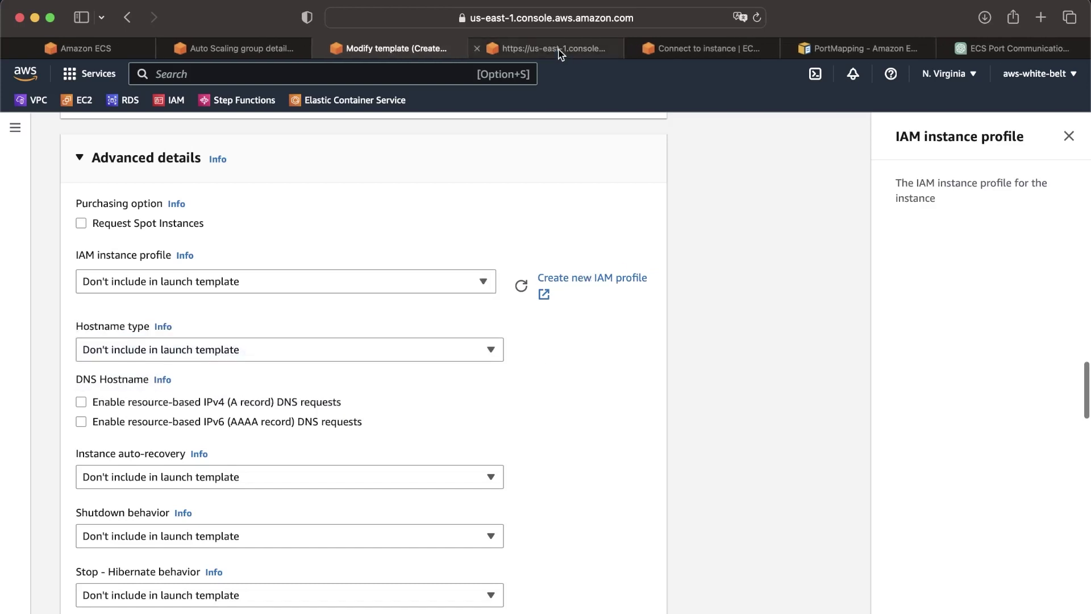
click(557, 49)
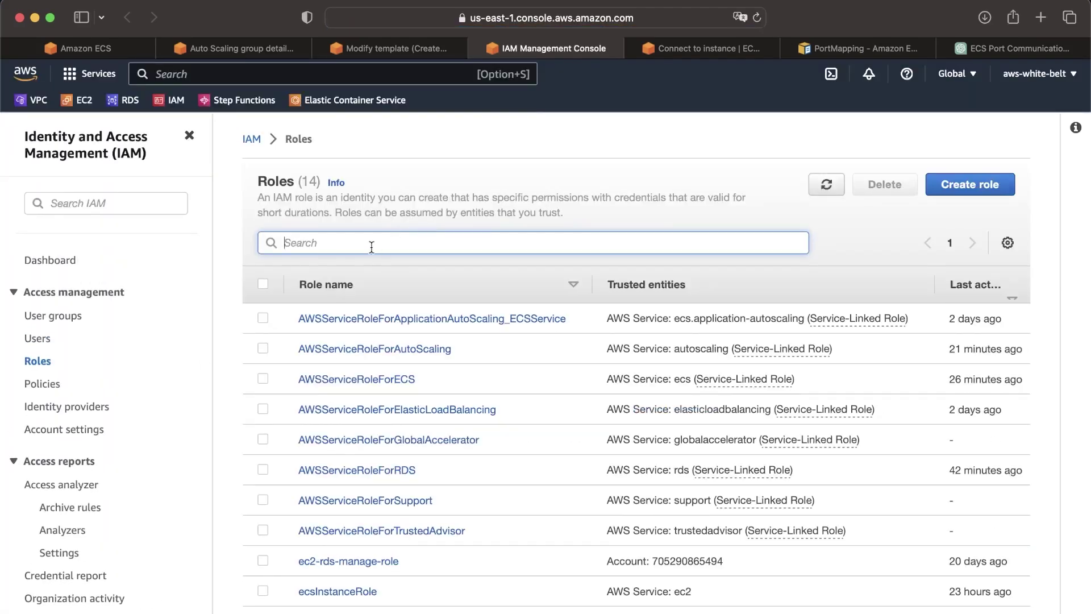
text(ecs)
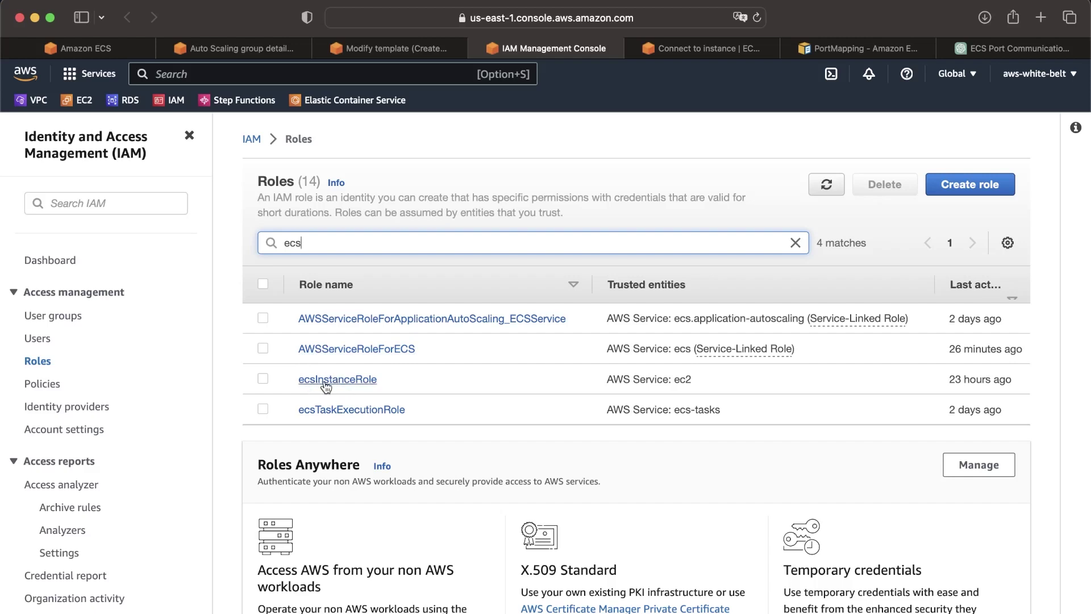
click(307, 380)
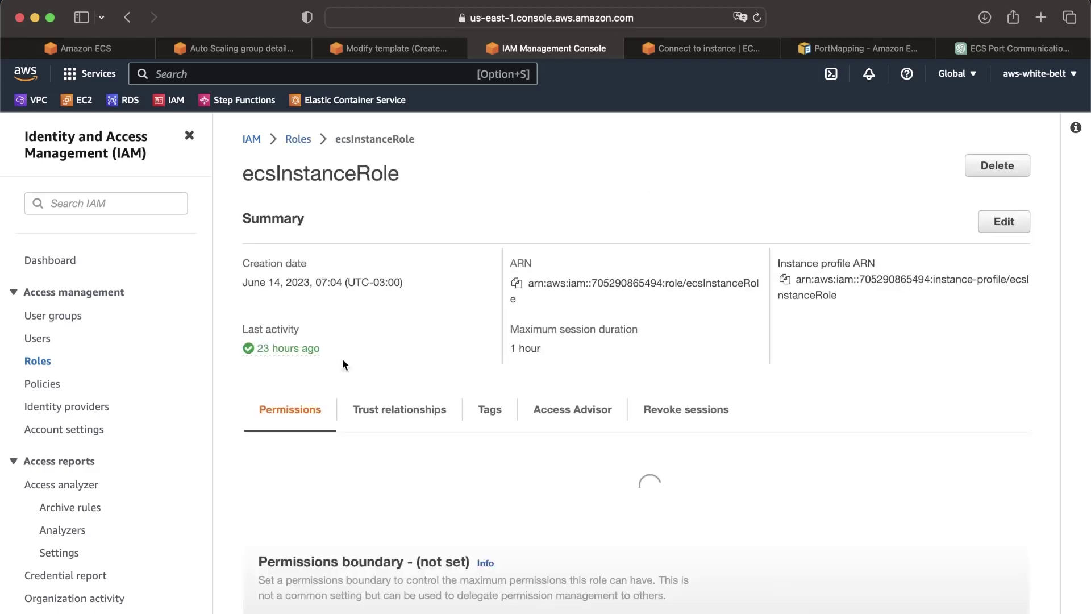
Expand the AmazonEC2ContainerServiceforEC2Role policy attached to ecsInstanceRole and examine its allowed actions.
scroll(359, 349, down, 2)
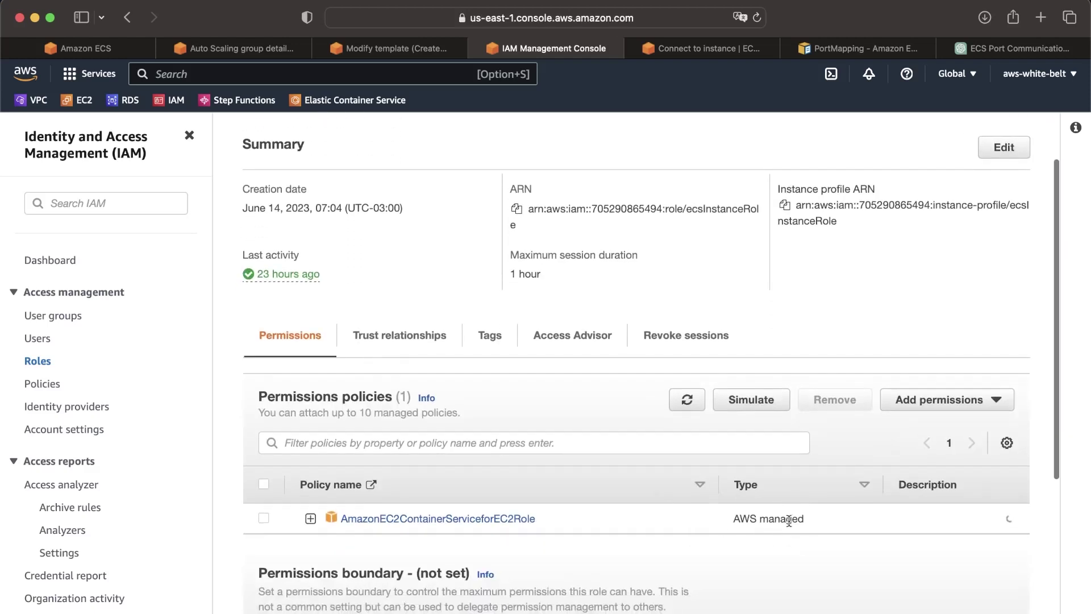
click(310, 518)
scroll(479, 474, down, 6)
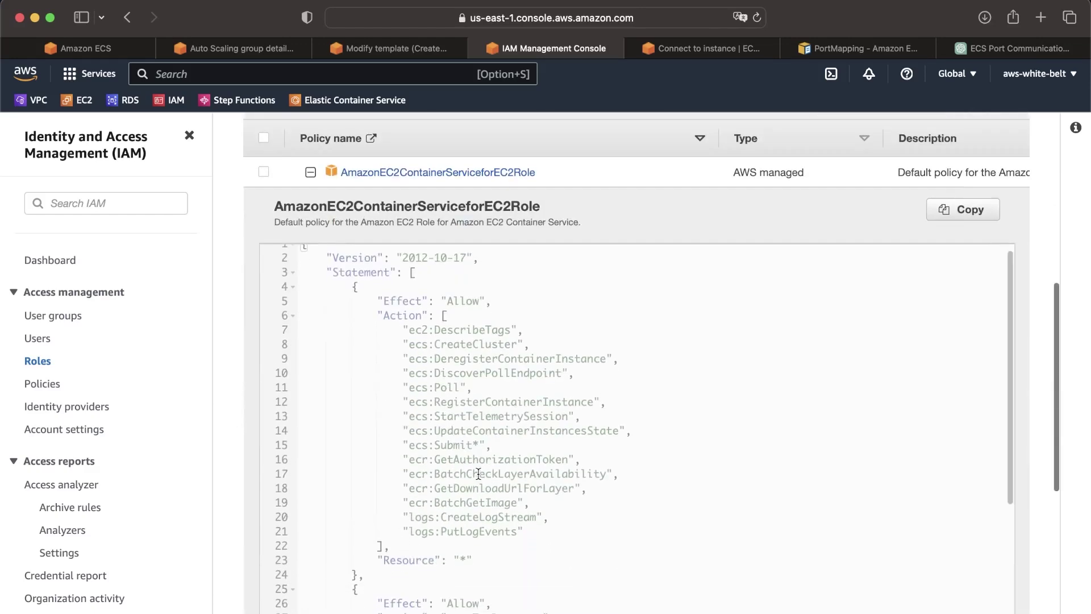
scroll(479, 473, down, 10)
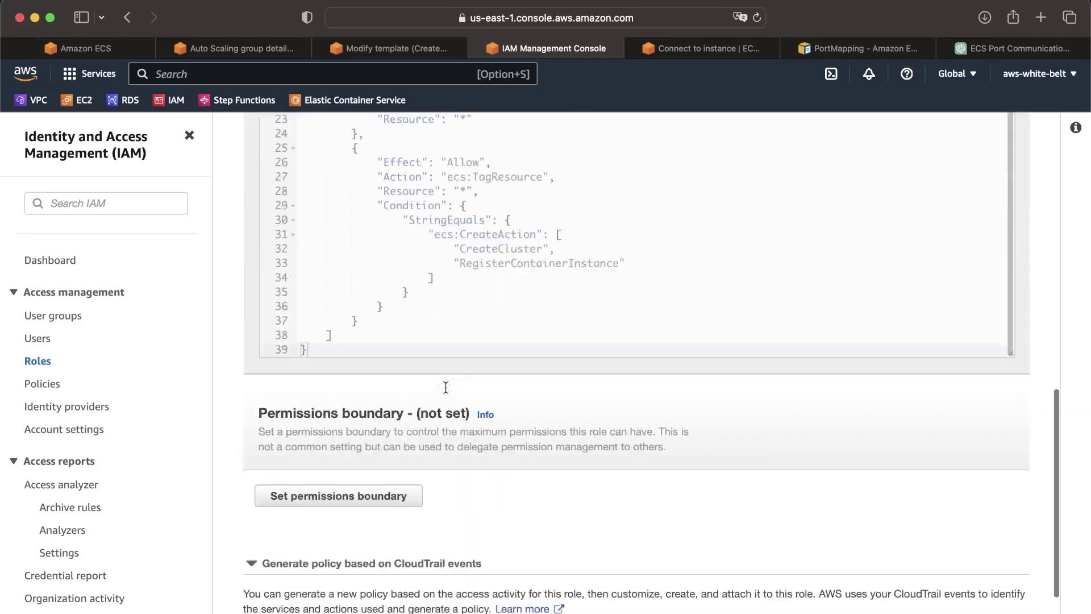
scroll(445, 387, down, 3)
scroll(446, 385, up, 15)
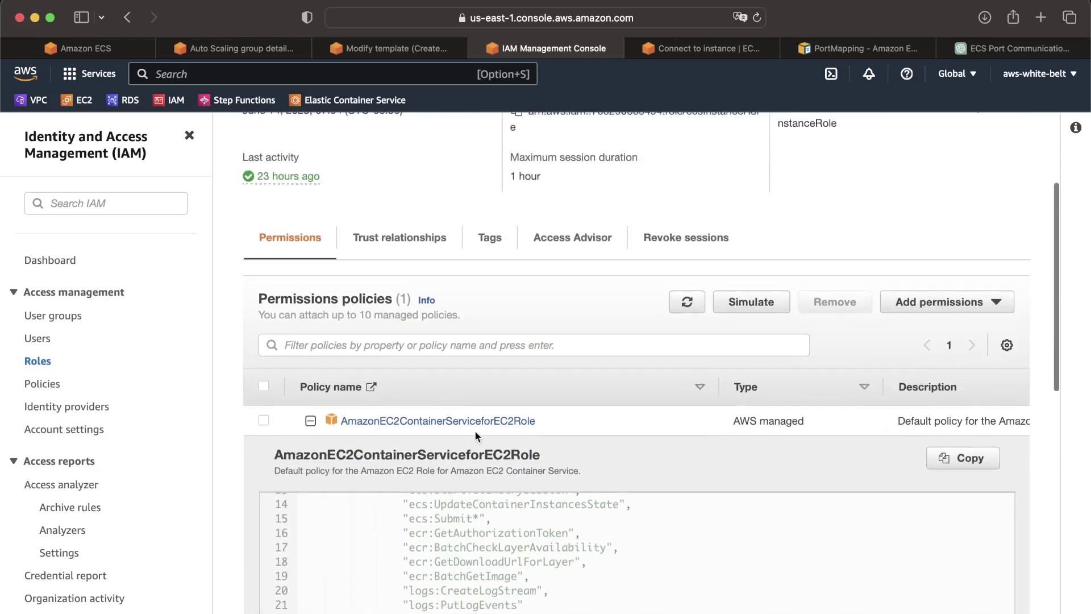
scroll(438, 566, up, 4)
scroll(398, 344, up, 3)
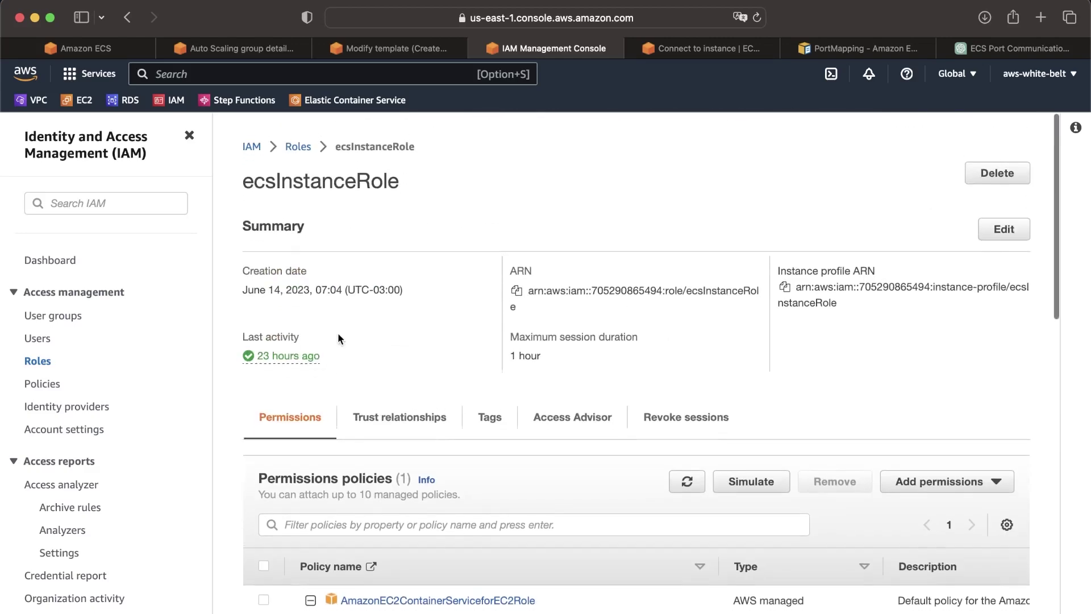
click(36, 361)
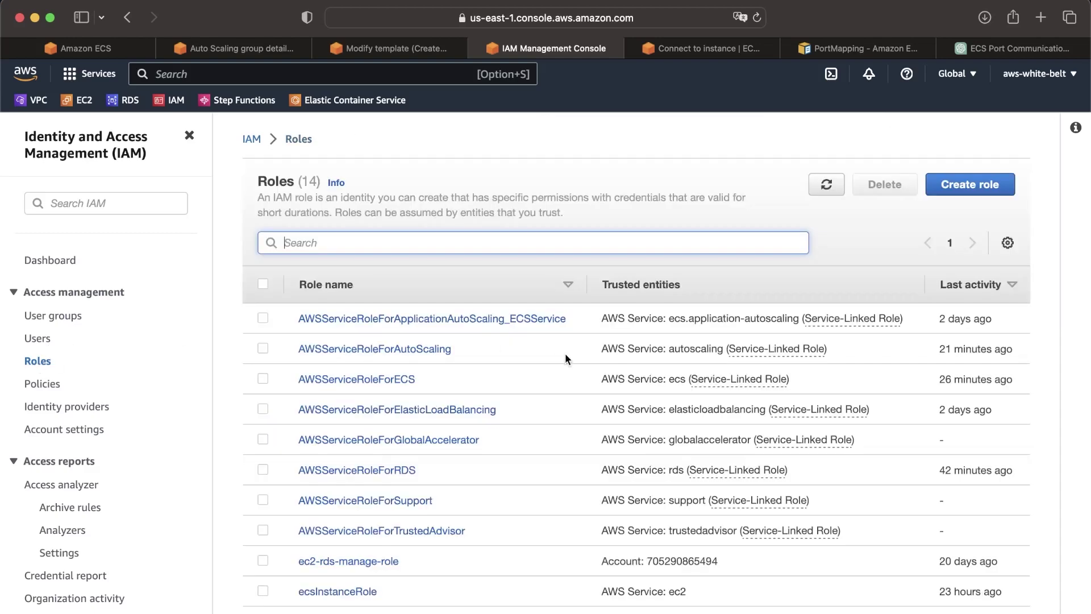
click(960, 179)
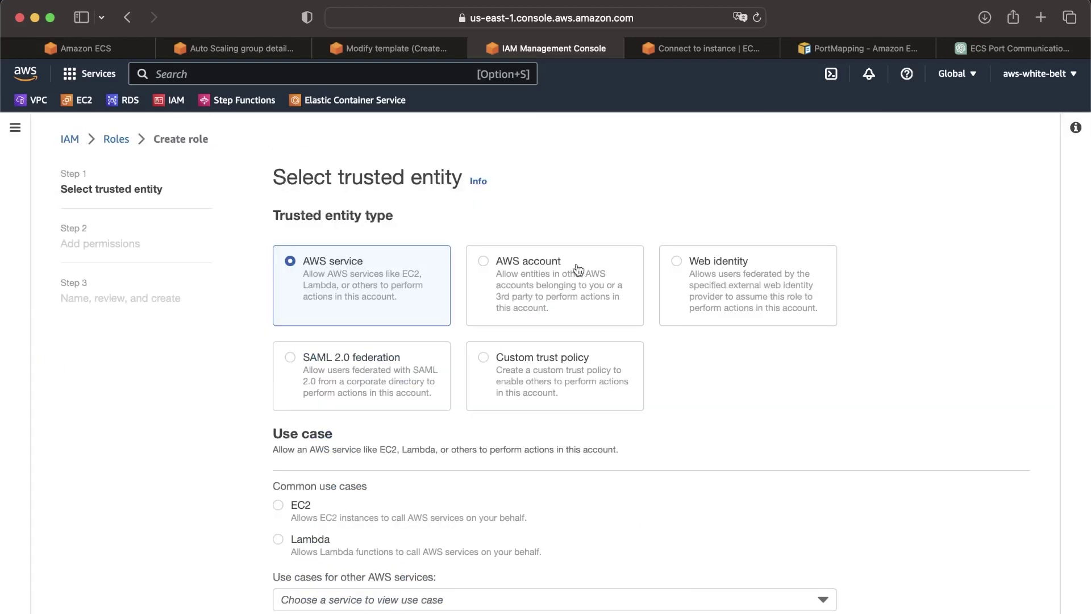
scroll(390, 309, down, 2)
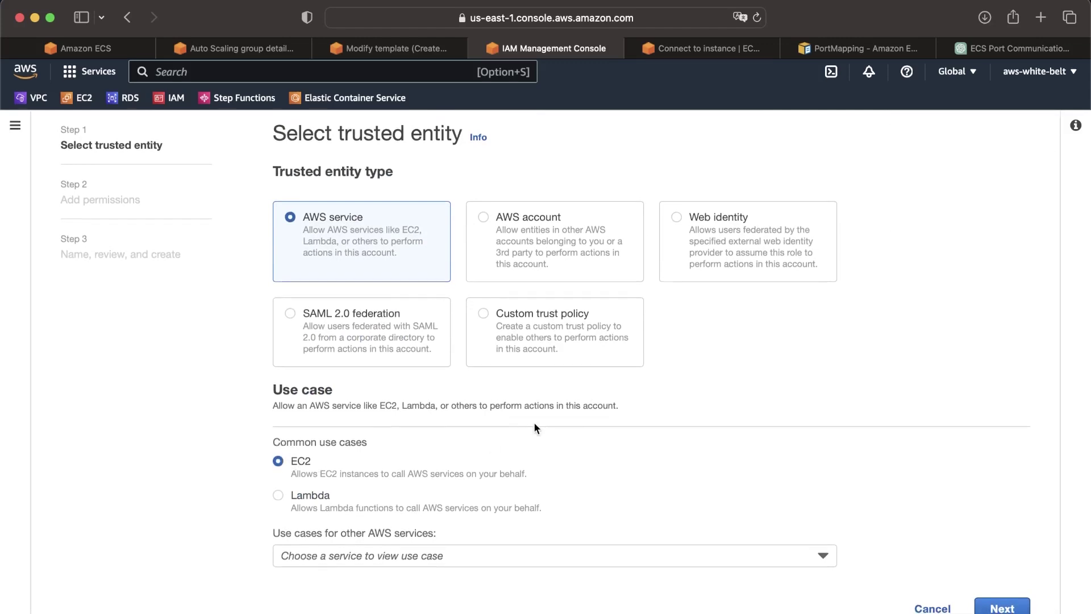
click(774, 558)
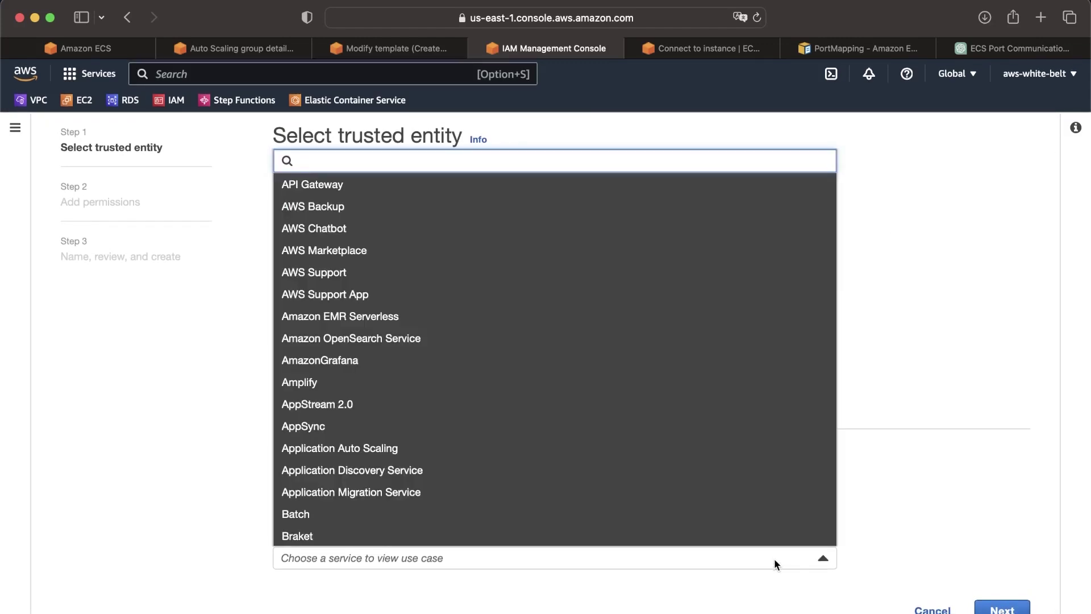
click(774, 558)
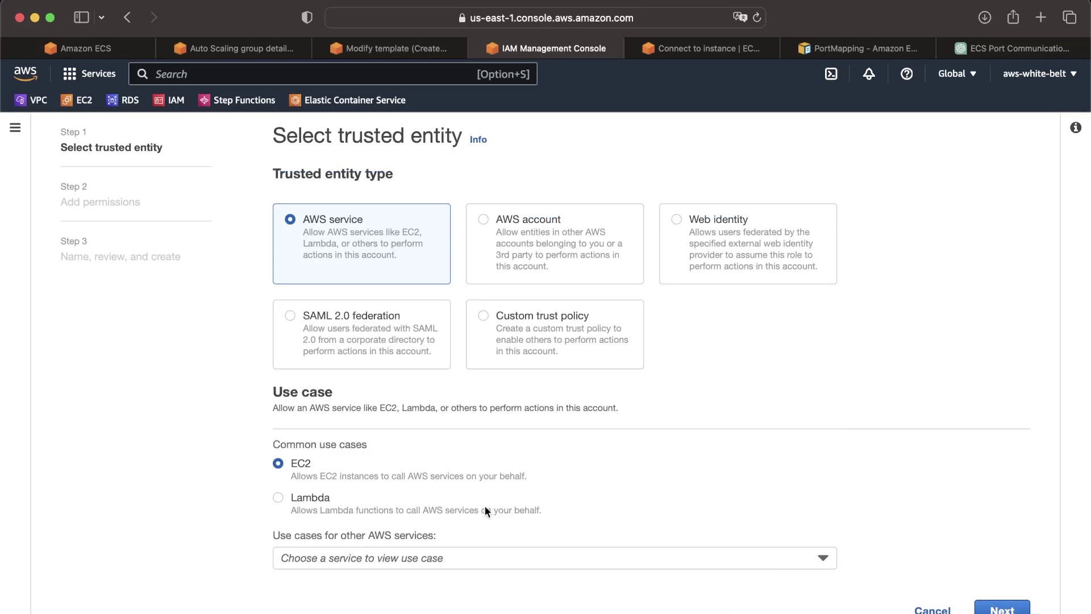
click(912, 608)
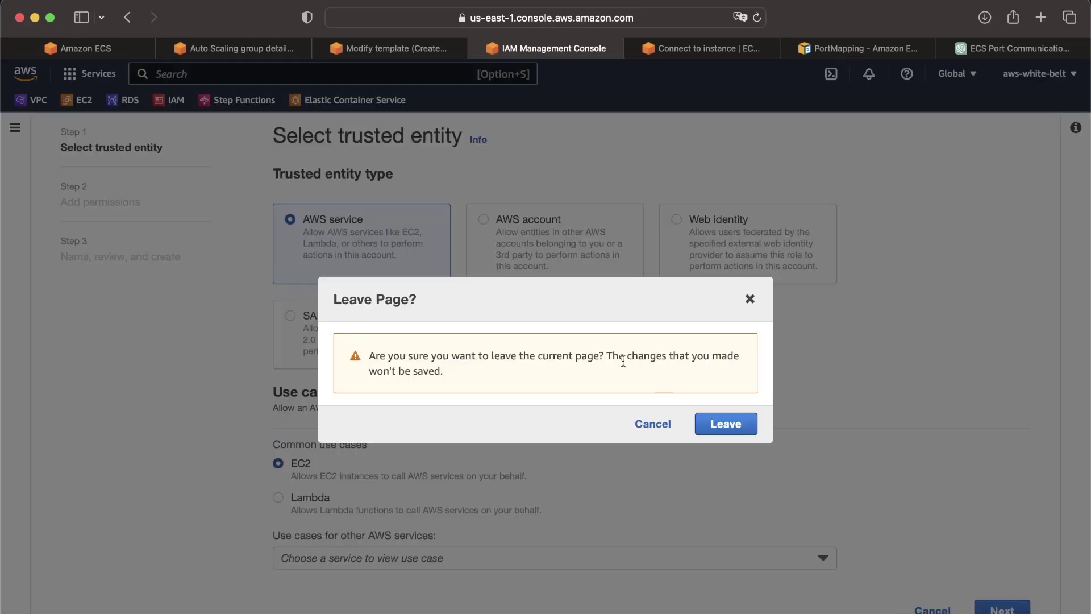
click(717, 432)
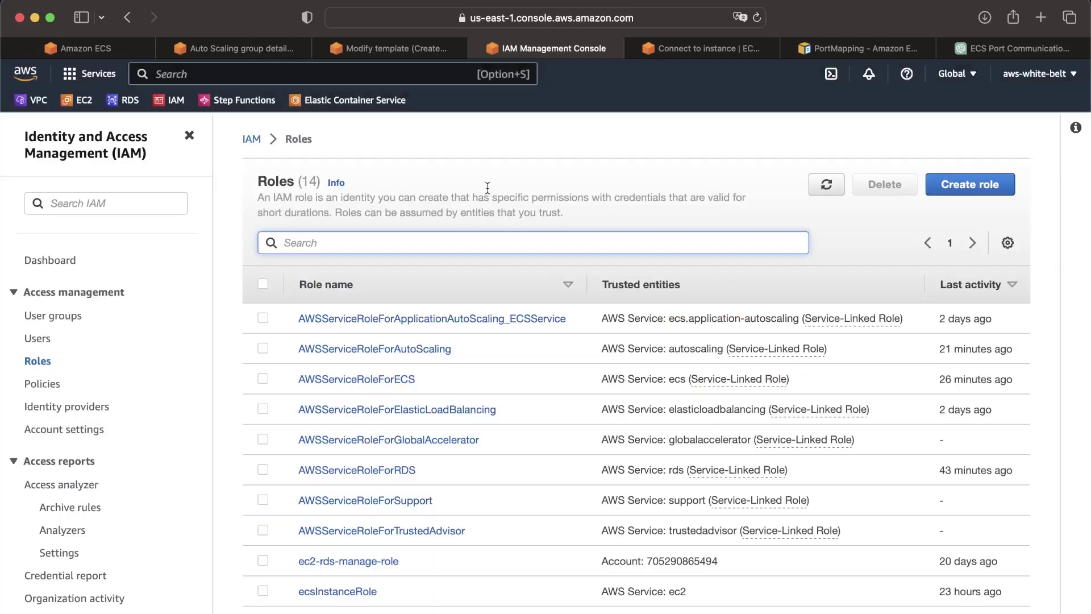
Return to the launch template version being modified and set its IAM instance profile to ecsInstanceRole.
click(253, 47)
click(370, 39)
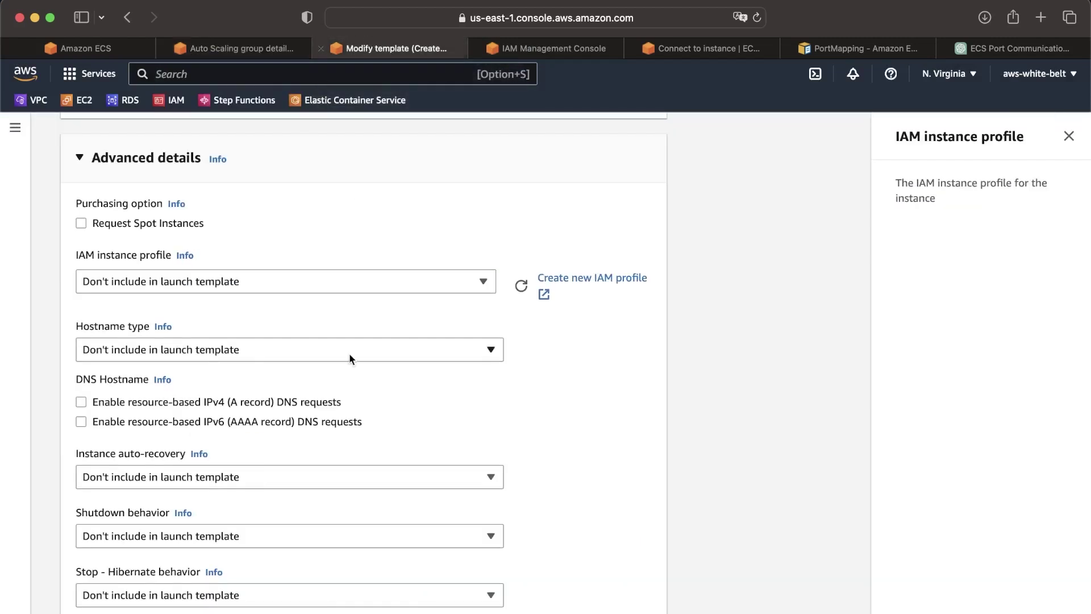
click(394, 284)
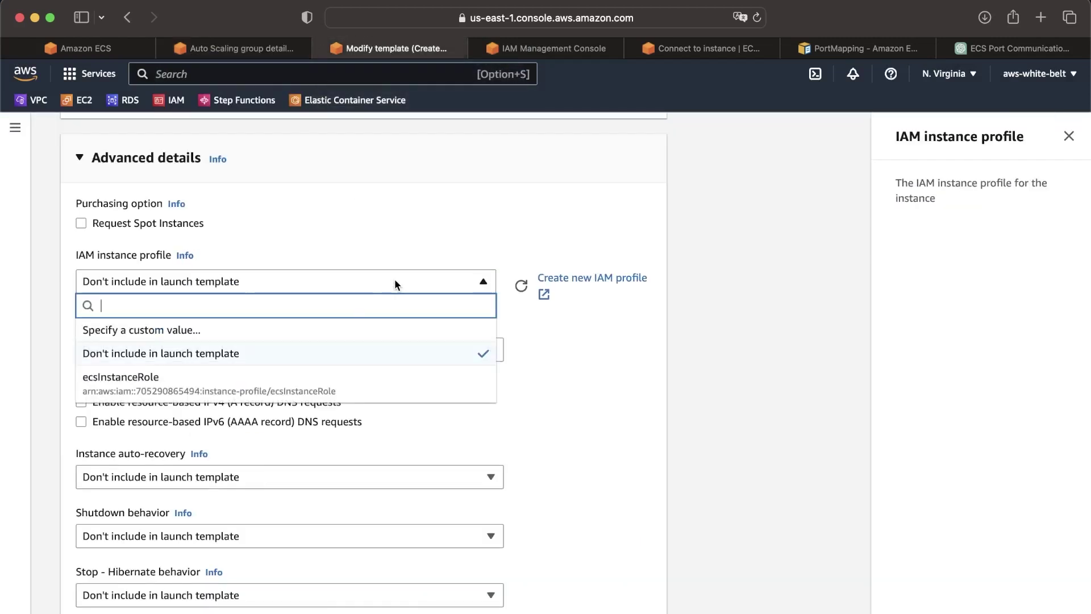
click(323, 382)
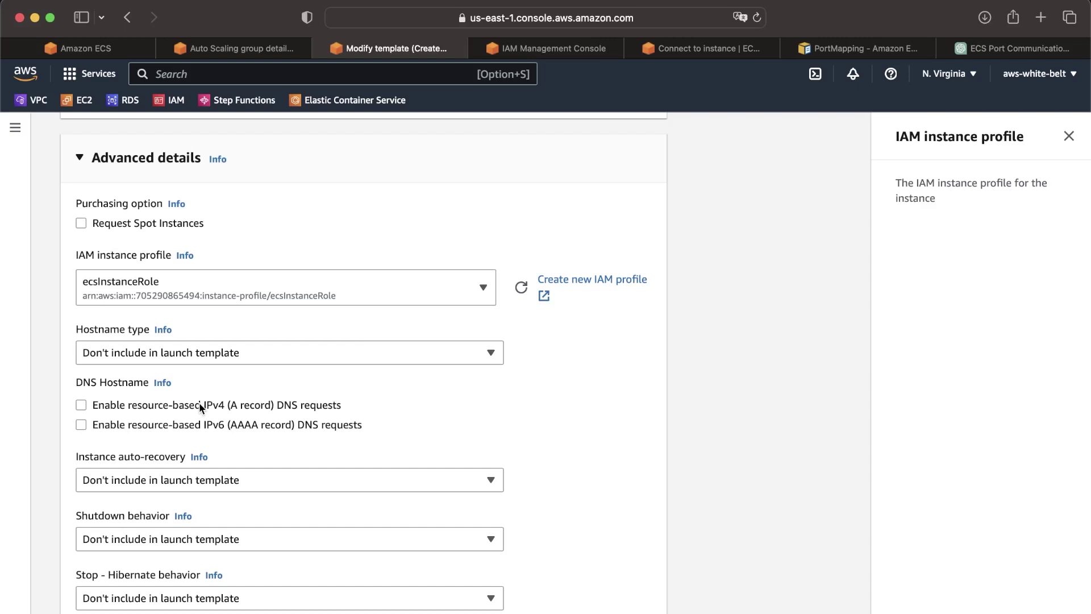
Enable resource-based IPv4 (A record) DNS requests for the template version and view the DNS Hostname help information.
scroll(172, 347, down, 3)
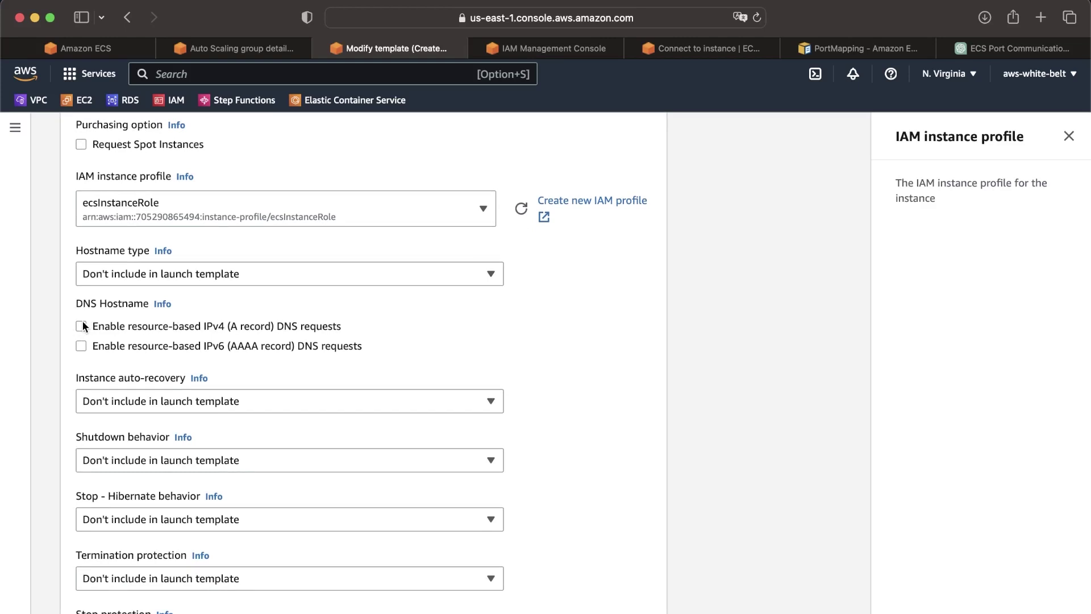
click(83, 323)
click(162, 305)
scroll(944, 350, down, 1)
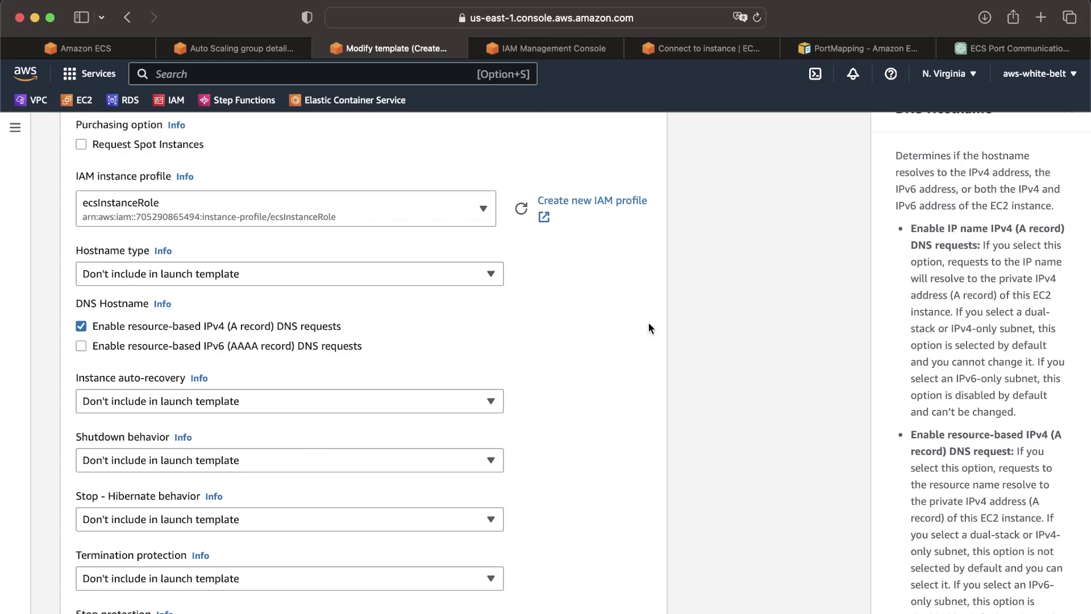
Review the template version's settings, from its name and description through the advanced details down to the user data.
scroll(649, 323, down, 8)
scroll(649, 328, down, 5)
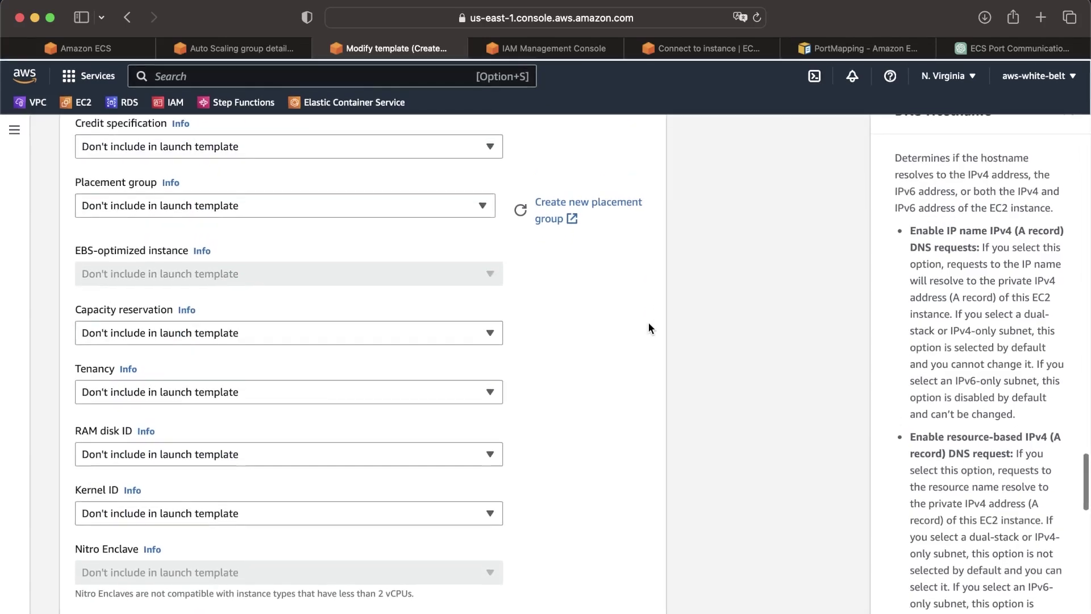
scroll(649, 328, up, 18)
scroll(649, 324, up, 20)
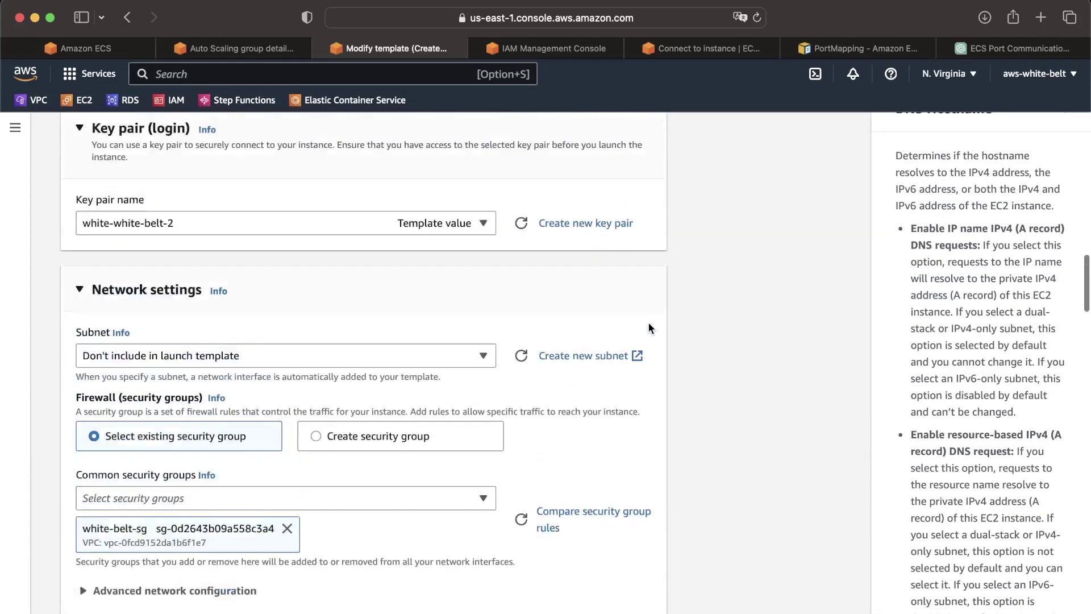
scroll(651, 328, up, 3)
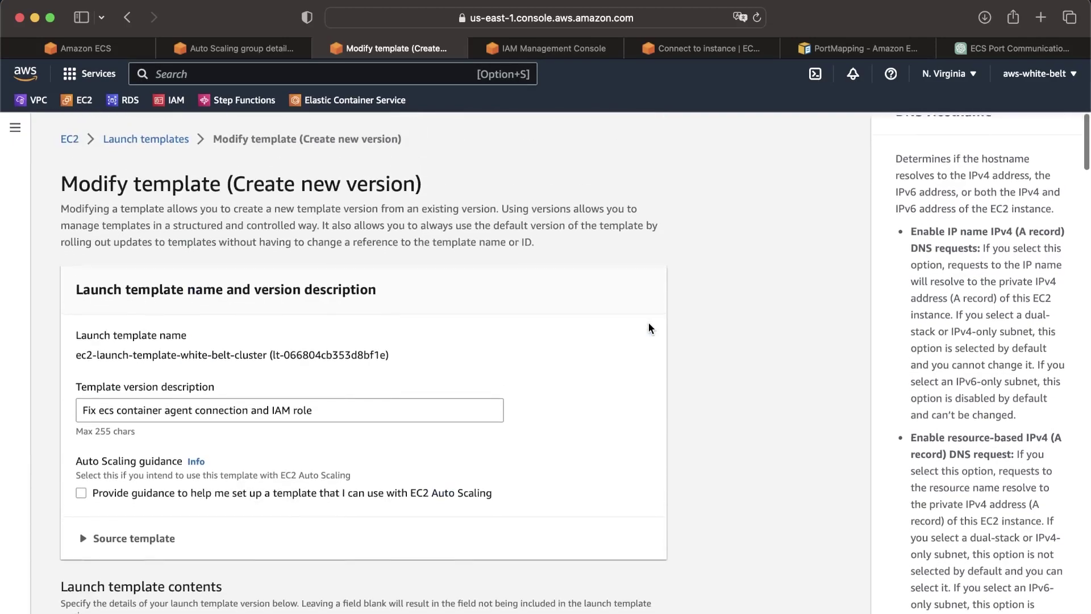
scroll(651, 328, down, 18)
scroll(651, 329, down, 20)
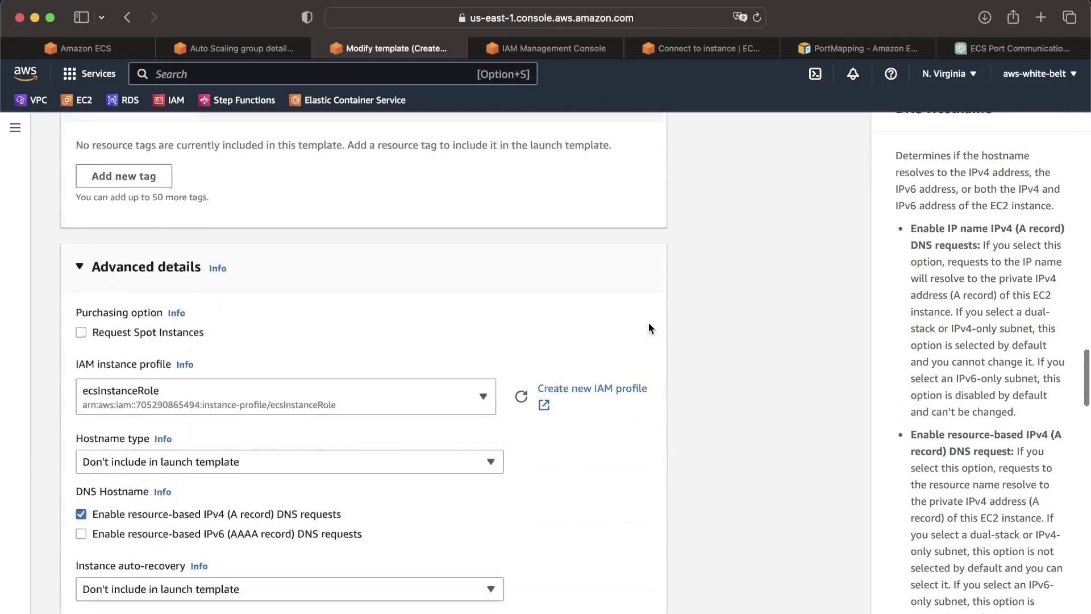
scroll(650, 328, up, 5)
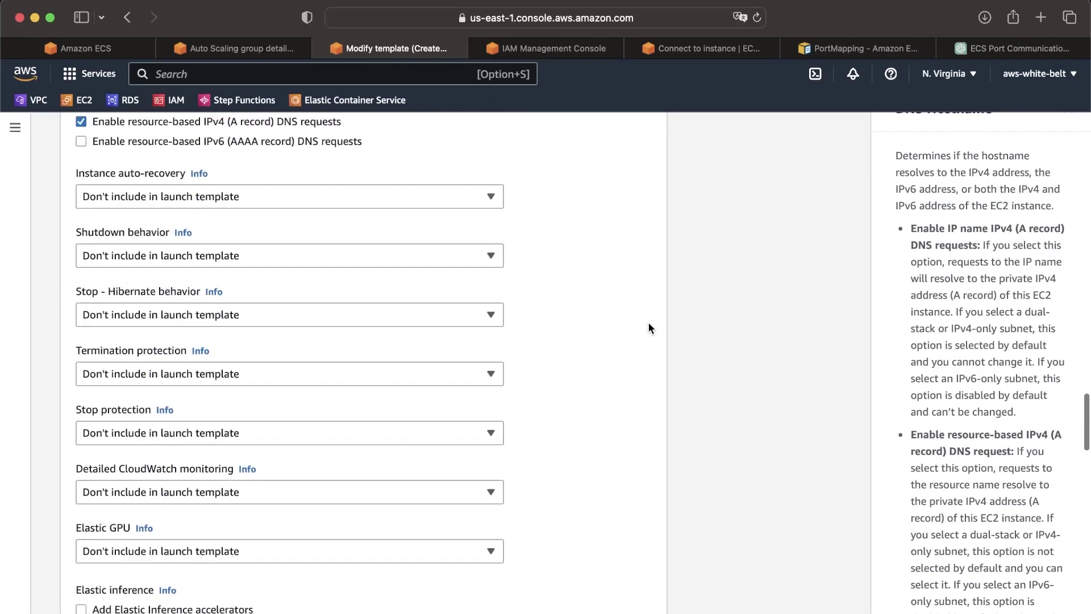
scroll(405, 230, down, 2)
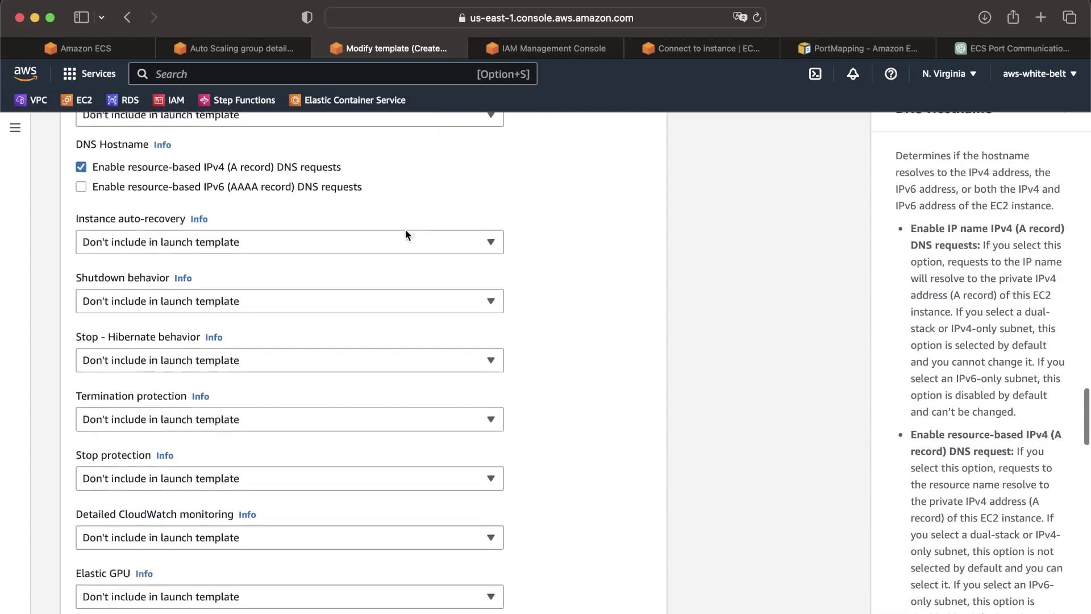
scroll(406, 230, down, 7)
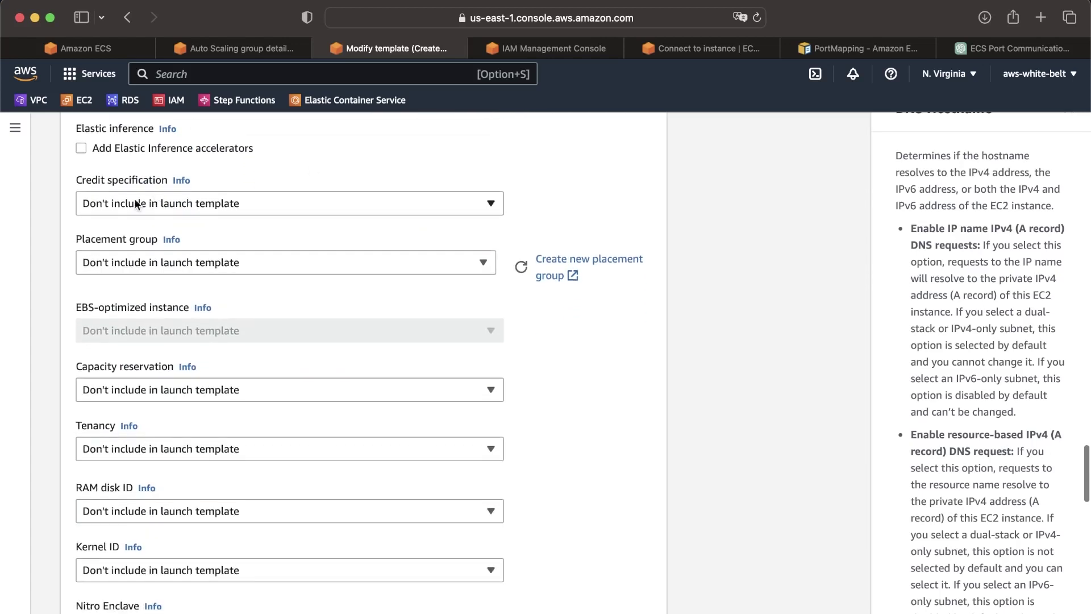
scroll(237, 283, down, 2)
scroll(237, 288, down, 3)
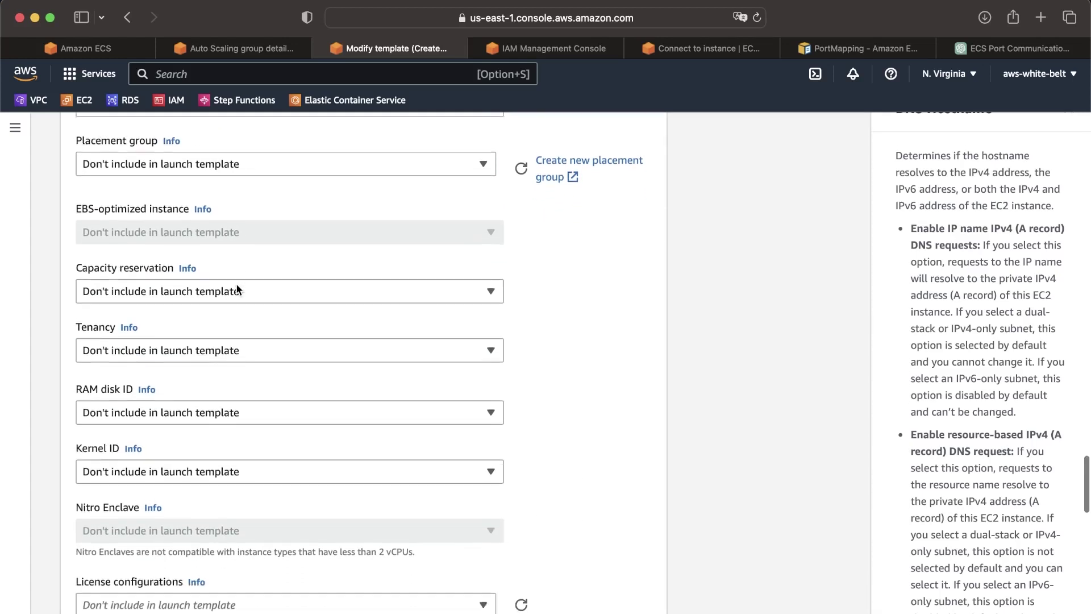
scroll(237, 284, down, 1)
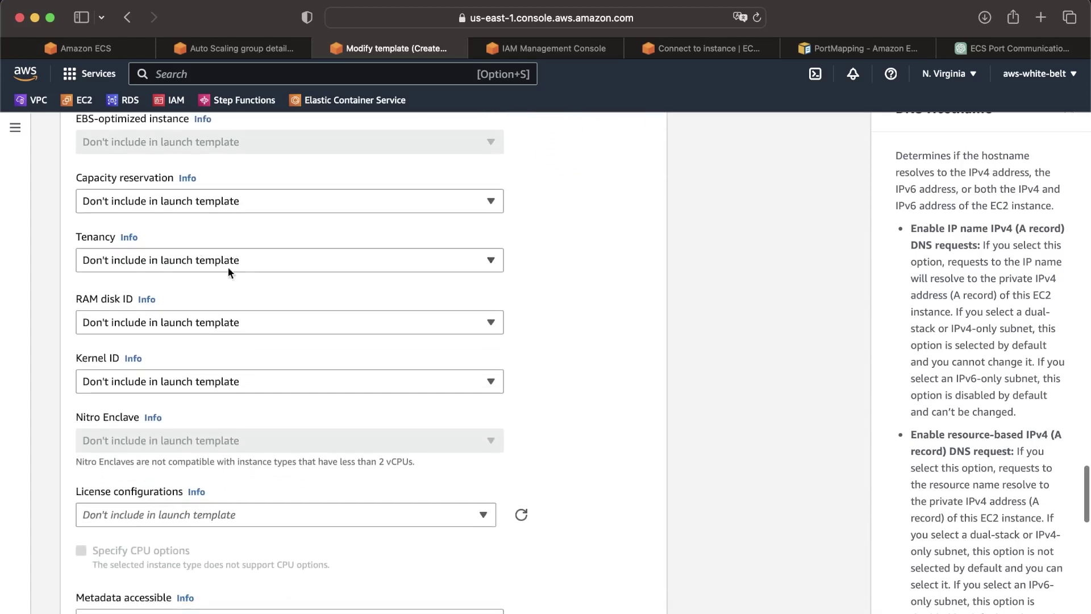
scroll(204, 348, down, 1)
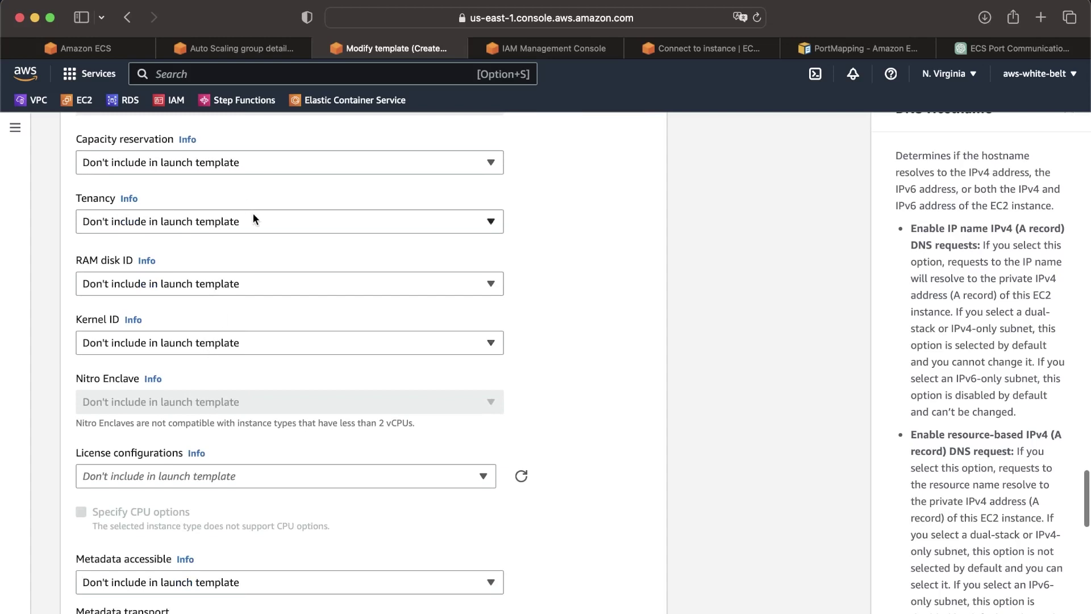
scroll(270, 316, down, 2)
scroll(250, 295, down, 3)
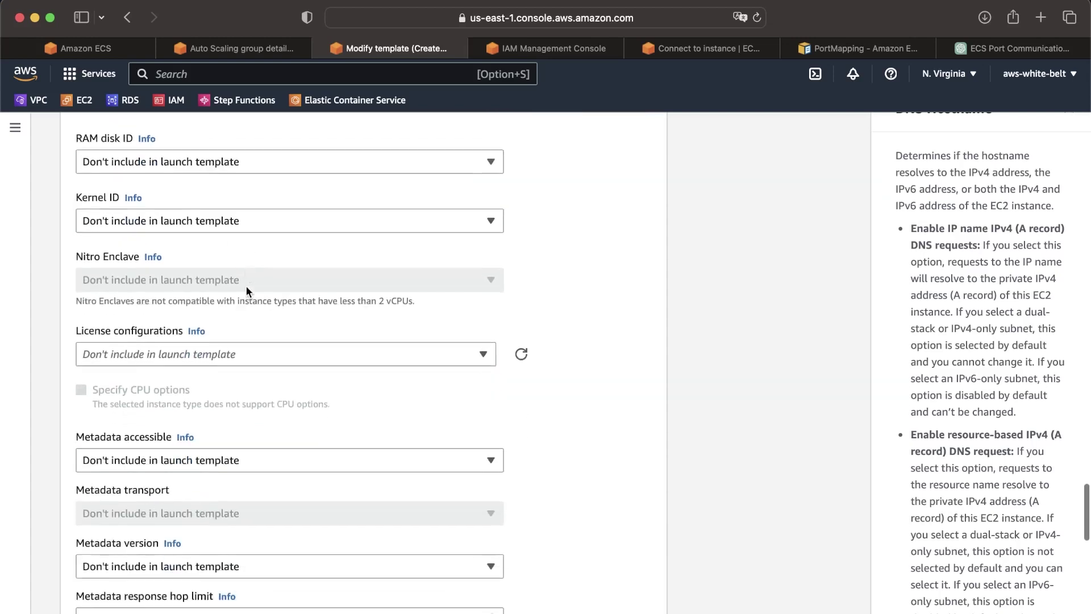
scroll(260, 256, down, 5)
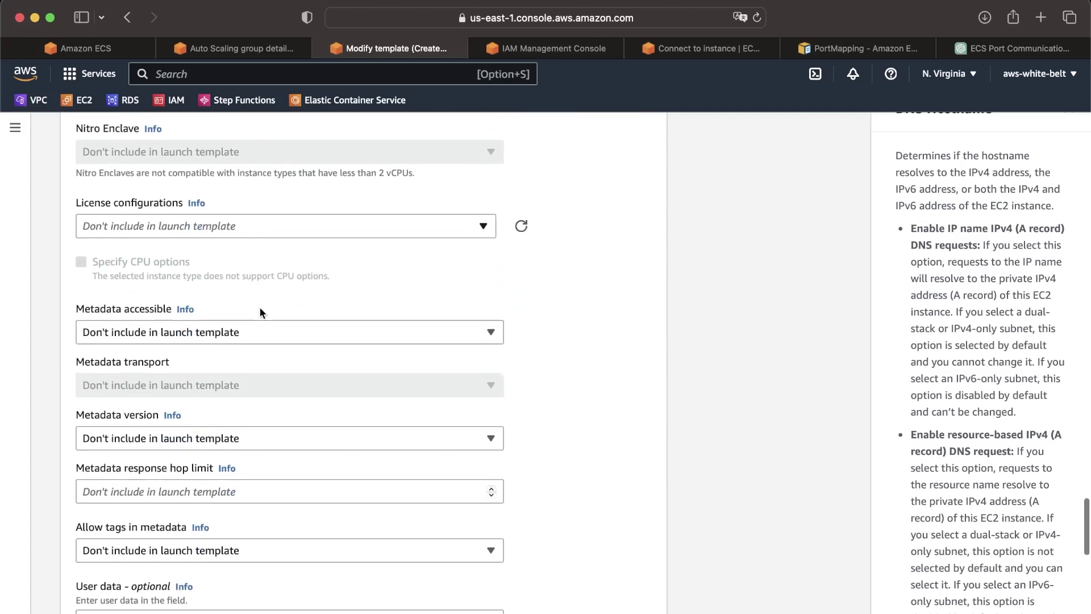
scroll(268, 345, down, 4)
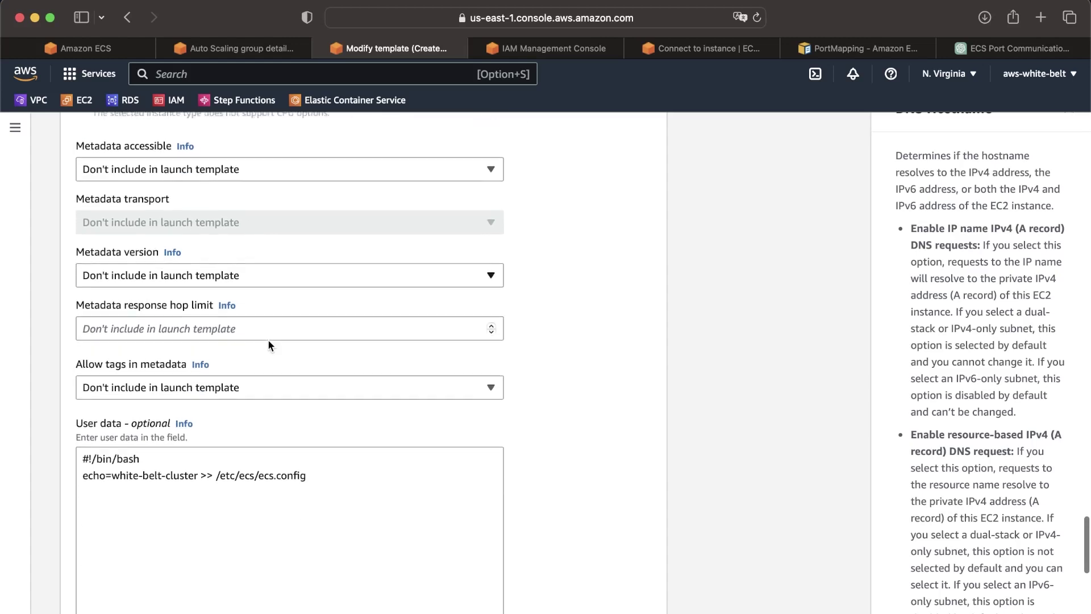
Correct the echo line of the user data script to read echo ECS_CLUSTER=white-belt-cluster >> /etc/ecs/ecs.config.
click(223, 412)
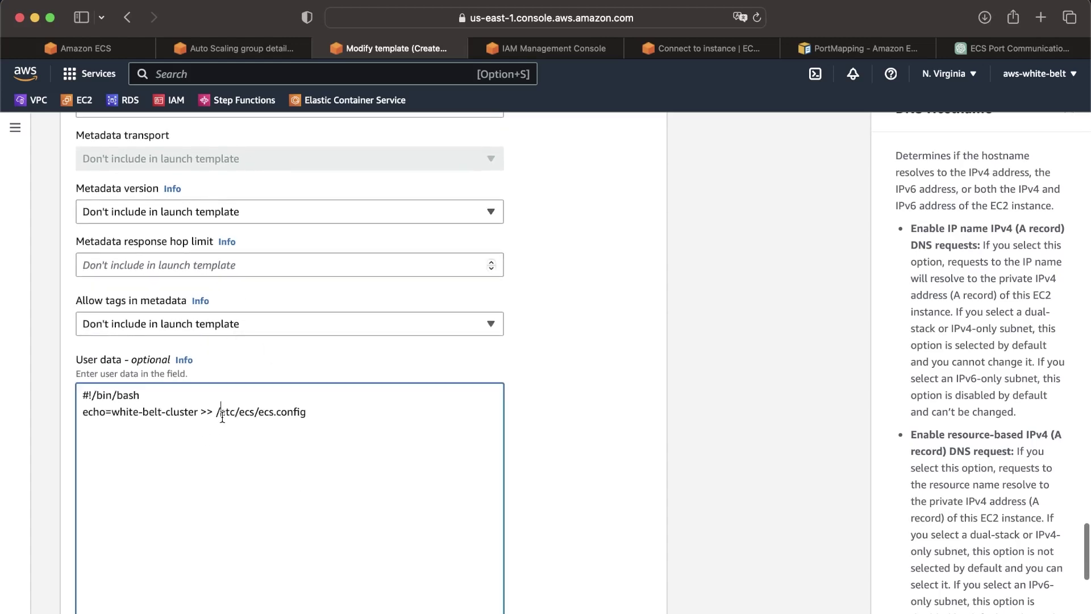
drag(336, 413, 48, 398)
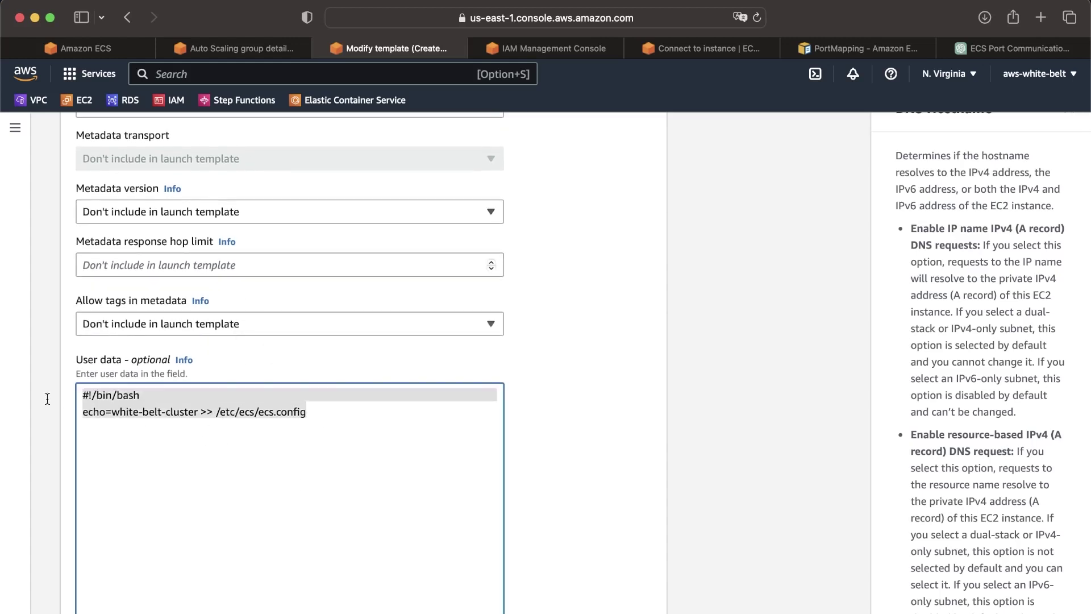
click(152, 450)
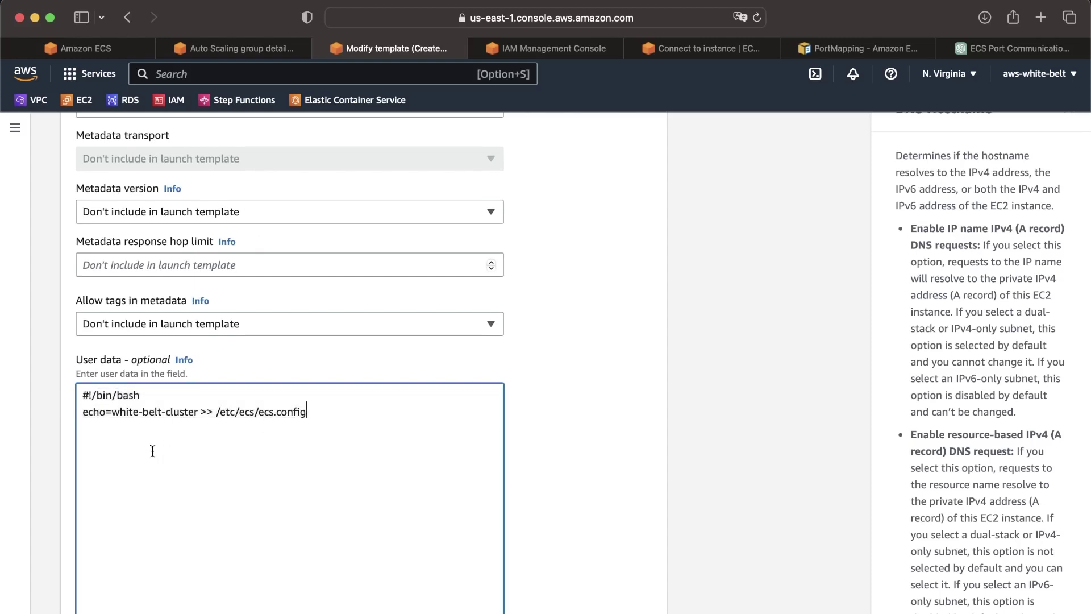
click(107, 412)
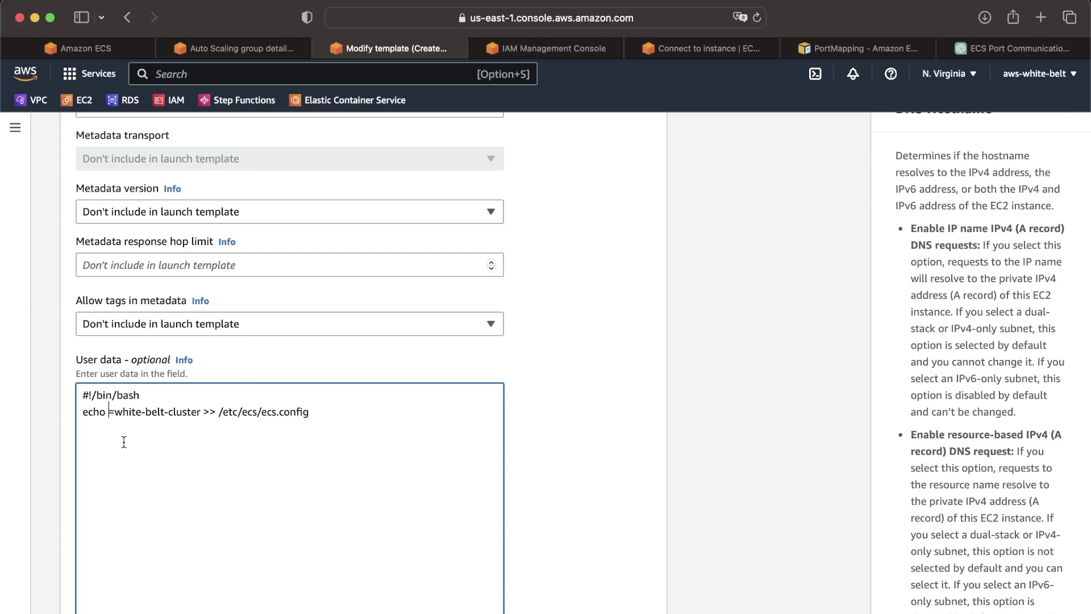
triple_click(182, 422)
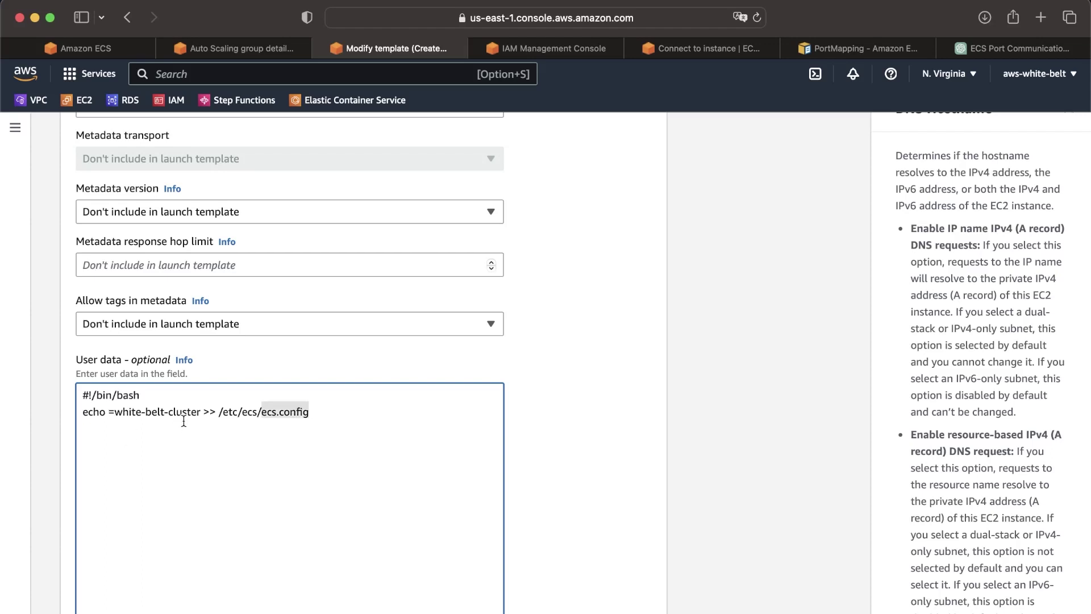
double_click(169, 412)
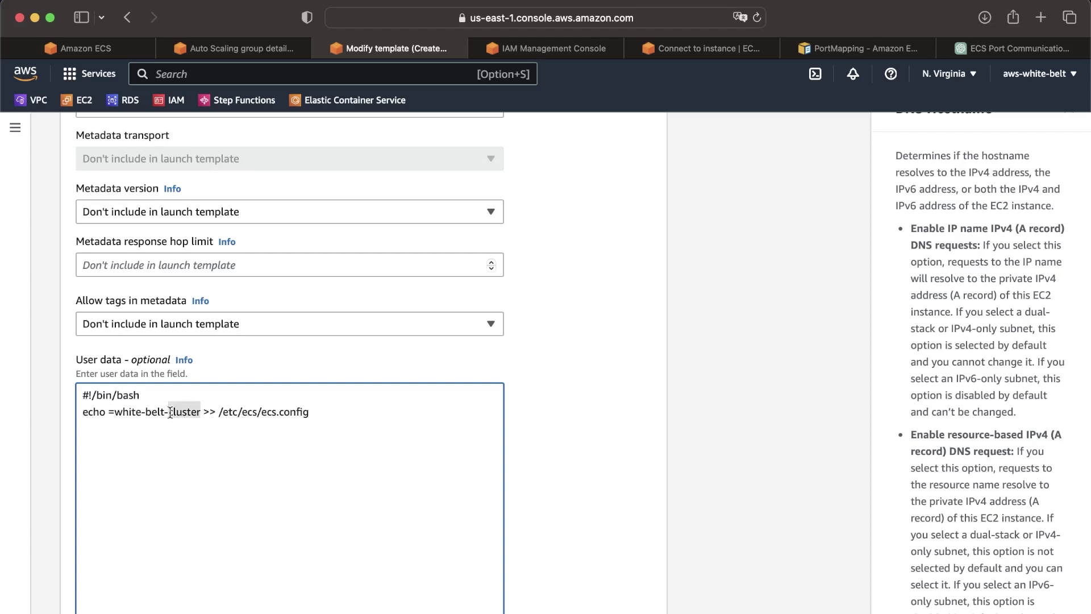
click(105, 418)
text(ECS_)
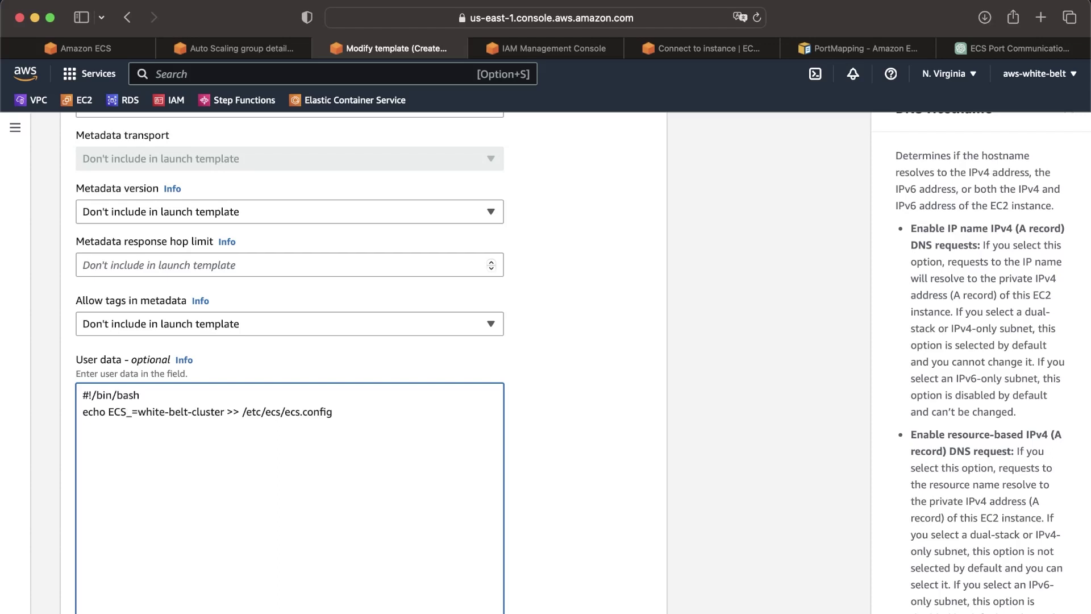
text(CLUSTER)
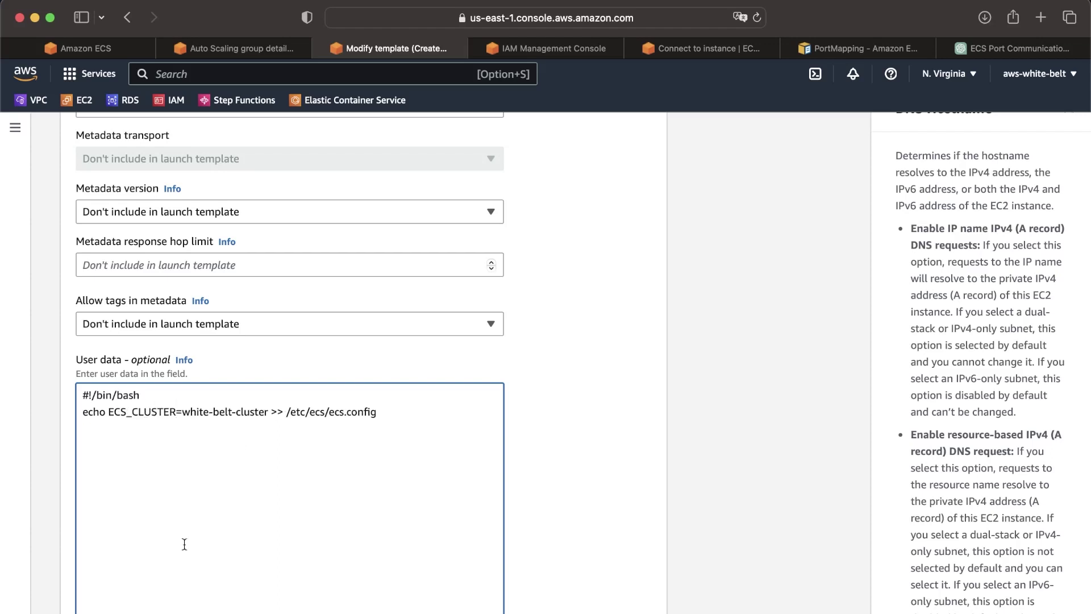
Check the variable, cluster name and config path in the user data script, and review the template version's summary.
double_click(145, 411)
click(181, 409)
double_click(262, 411)
click(296, 412)
scroll(297, 413, down, 5)
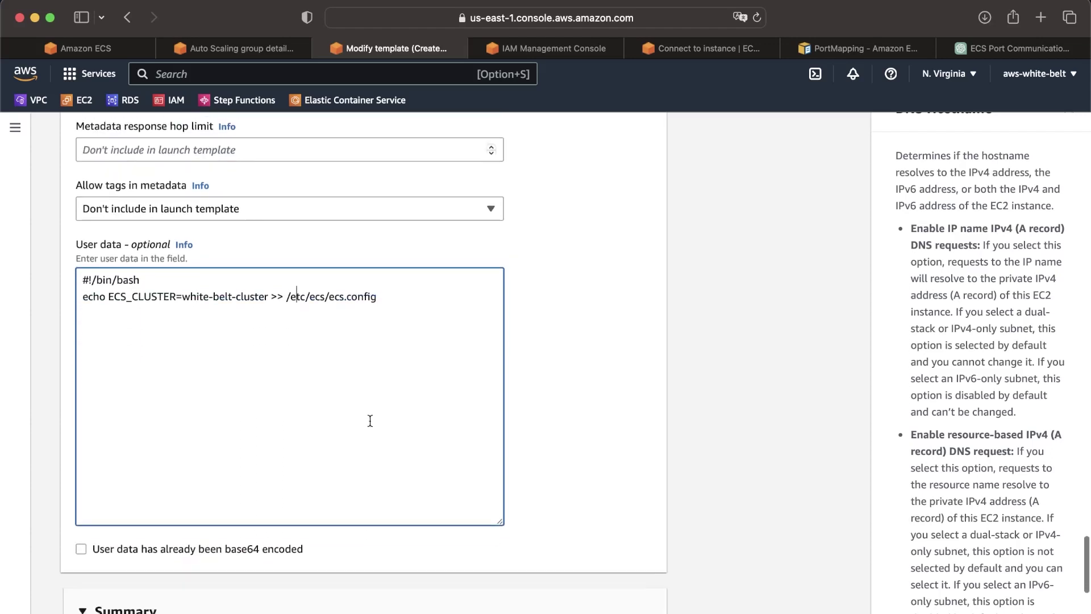
scroll(292, 400, down, 8)
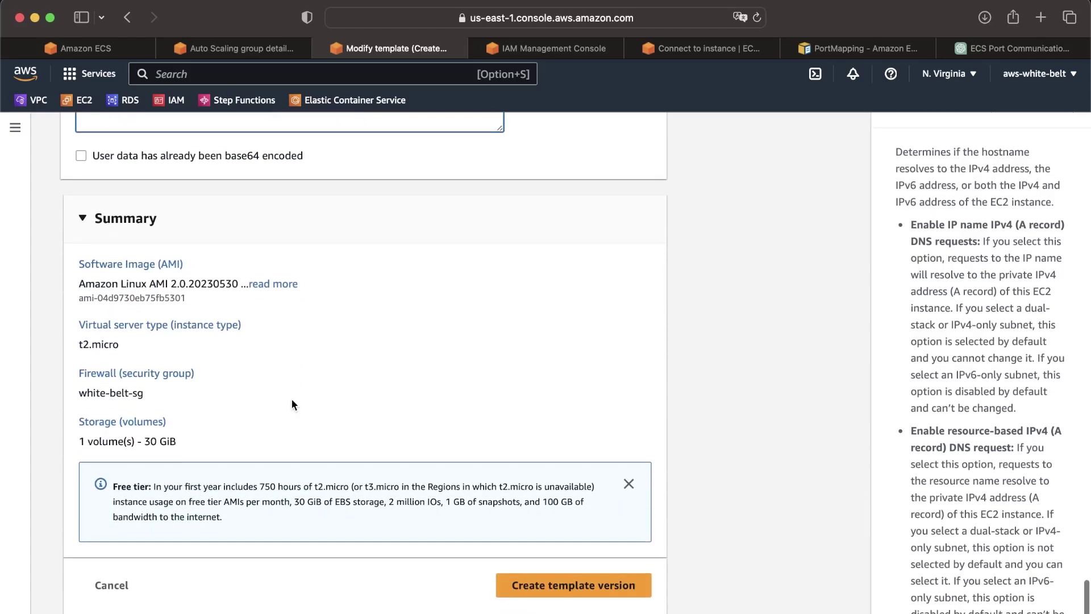
Create the new launch template version after a last look through its settings, and expand its actions log.
scroll(291, 399, up, 15)
scroll(291, 399, up, 20)
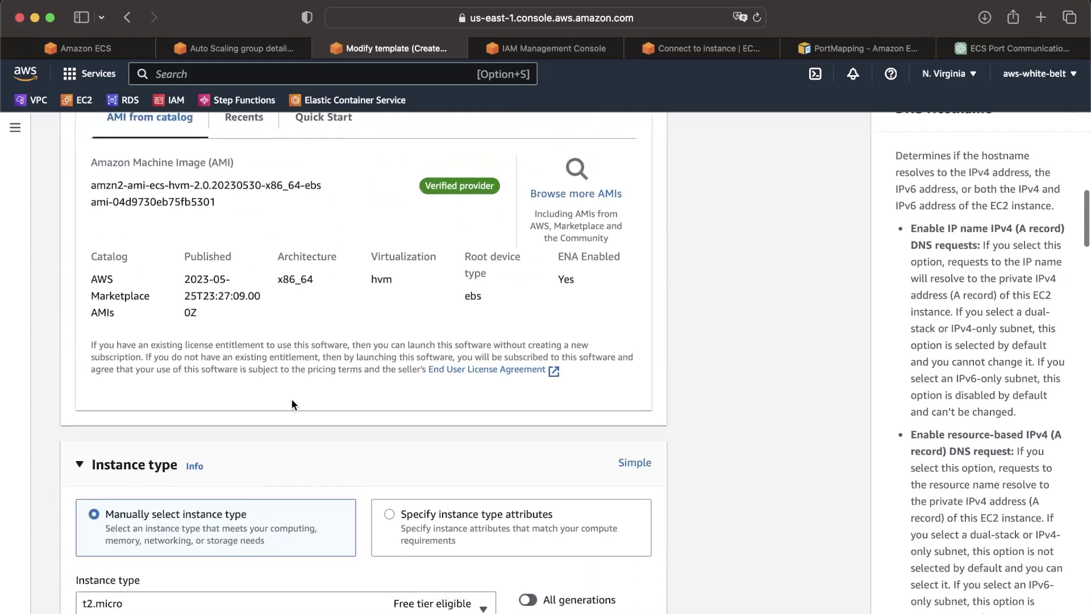
scroll(292, 399, up, 5)
scroll(285, 383, down, 20)
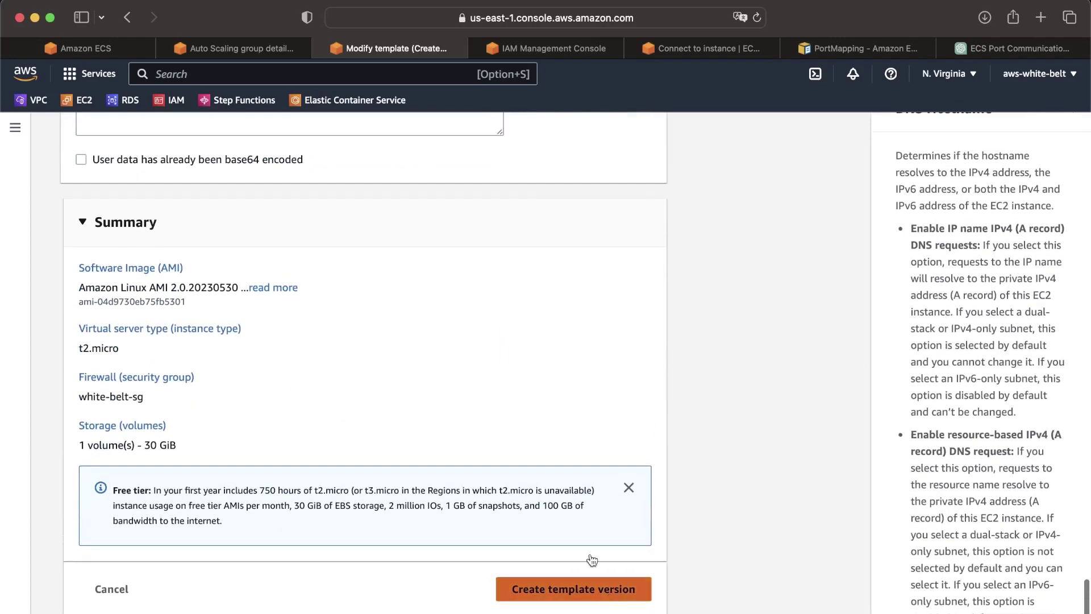
click(591, 584)
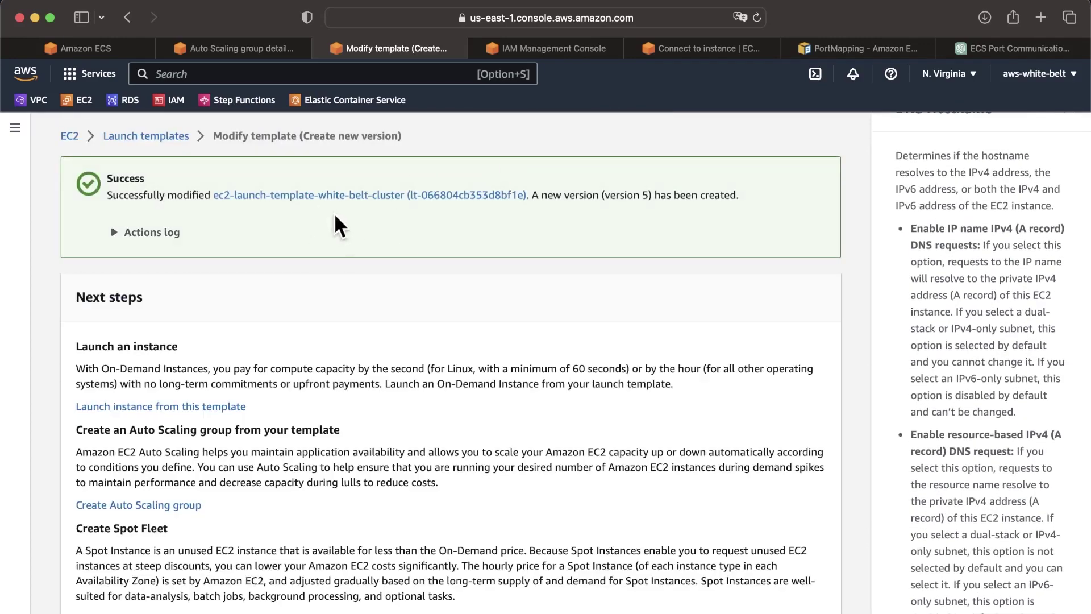
click(147, 233)
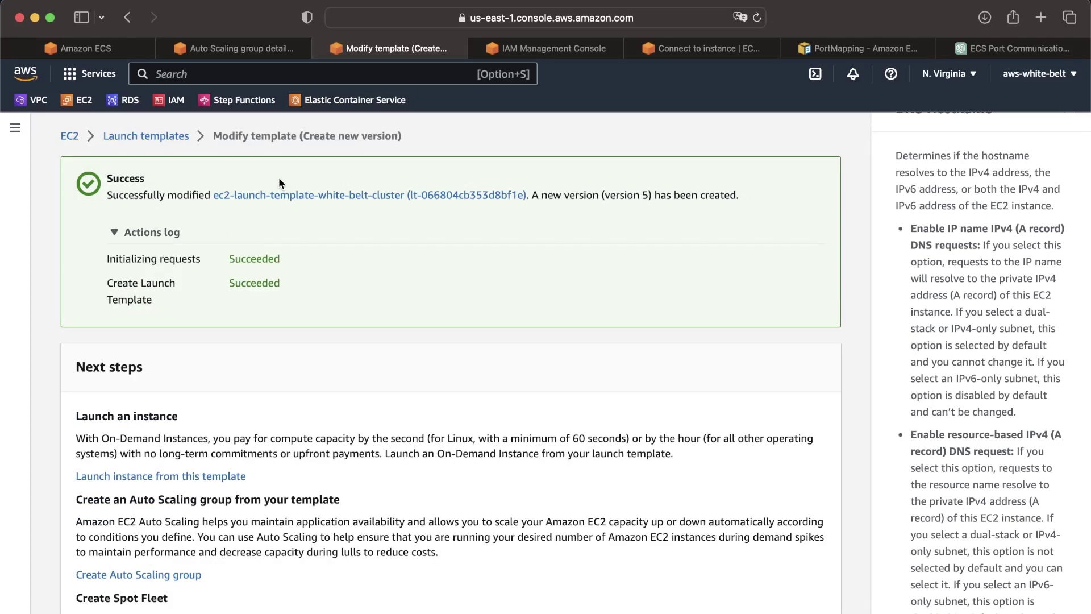
Set the desired and minimum capacity of the ec2-white-belt-ASG Auto Scaling group to 0.
click(230, 49)
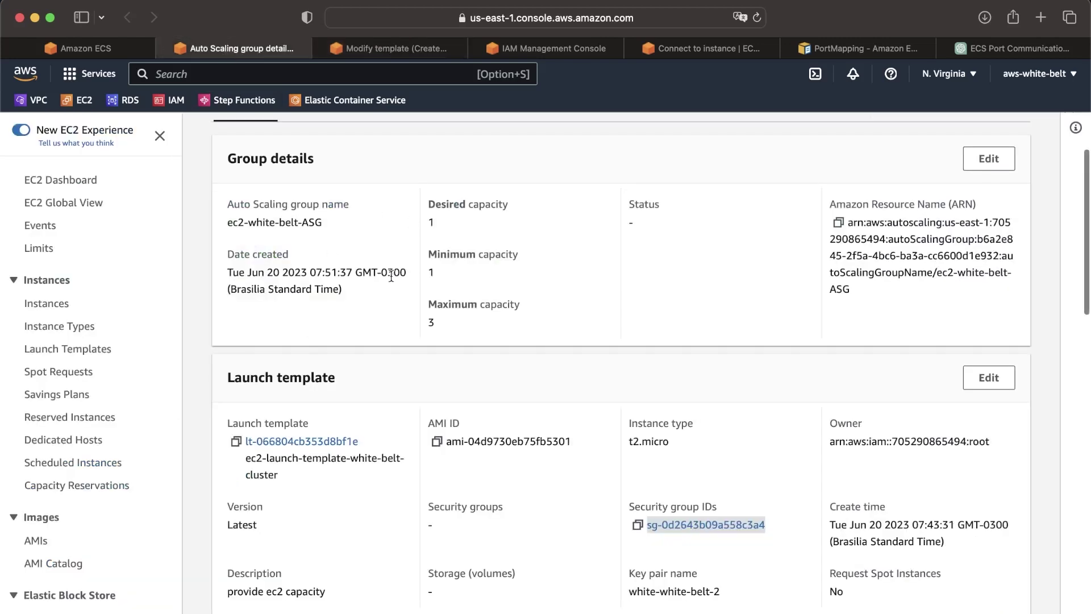
scroll(335, 340, up, 3)
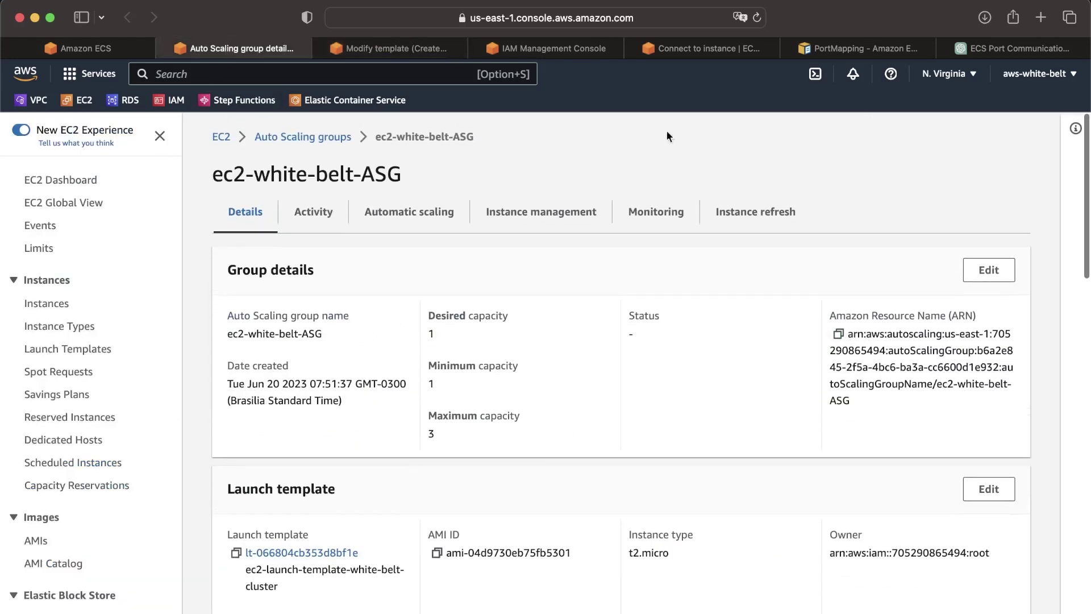
click(979, 284)
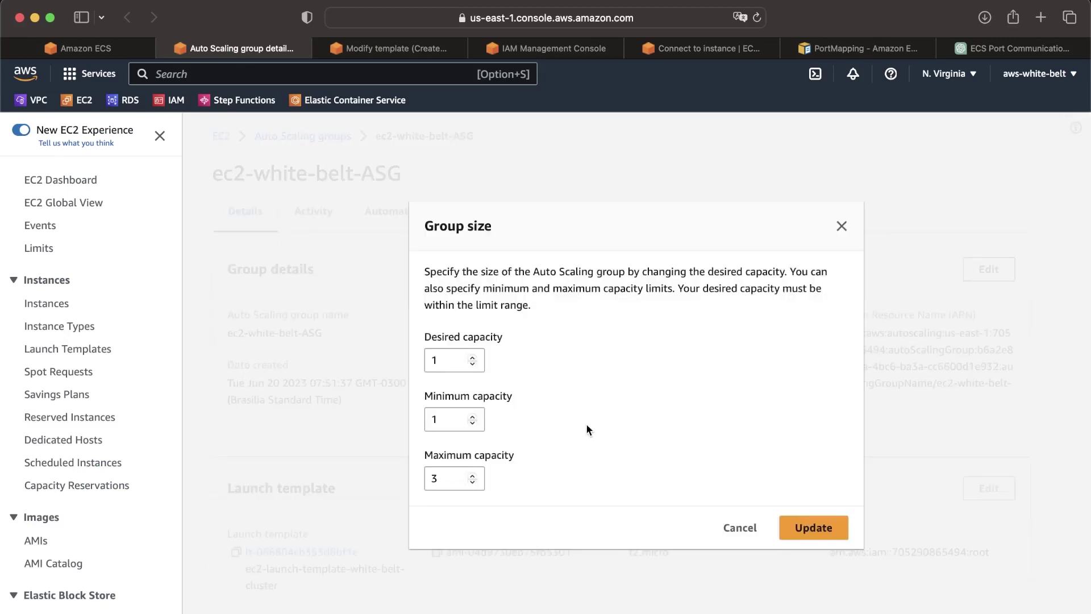
click(473, 364)
click(472, 422)
click(825, 529)
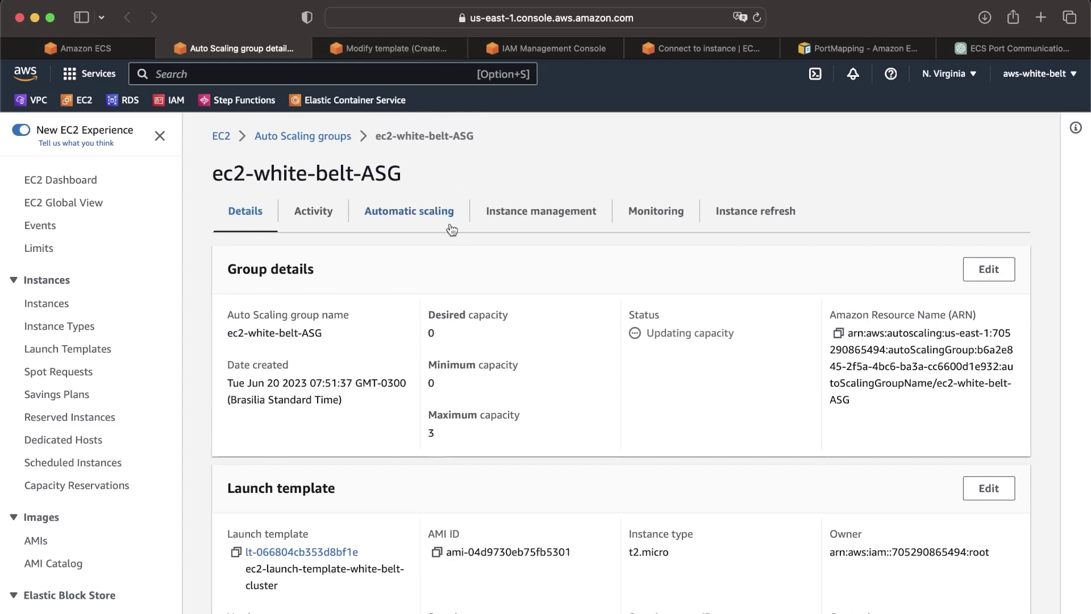
Check the lifecycle state of the Auto Scaling group's instance, refreshing the instance list repeatedly.
click(541, 214)
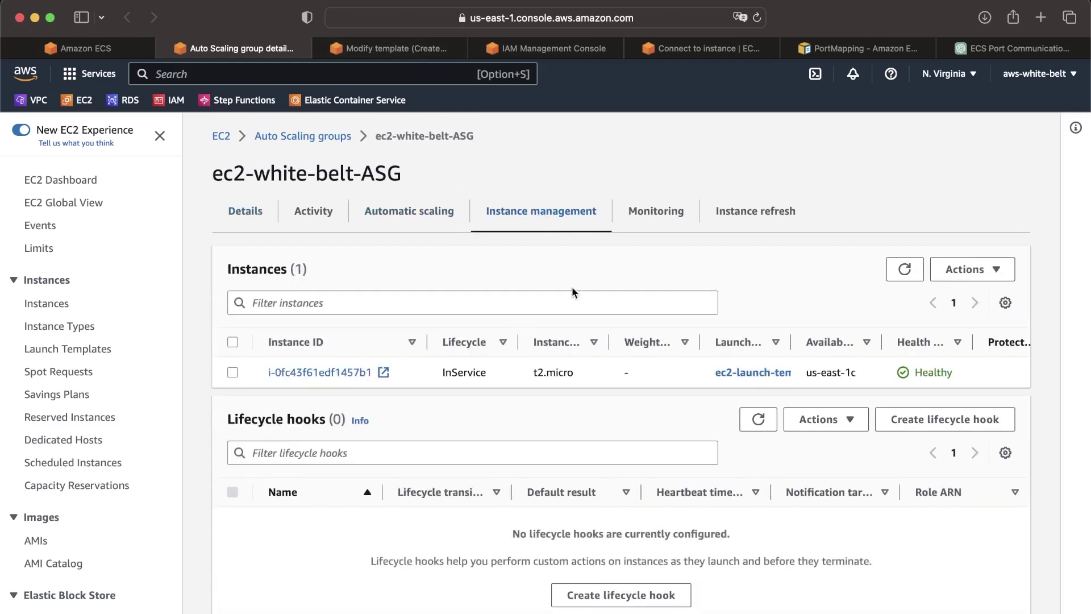
click(908, 267)
click(909, 268)
click(902, 271)
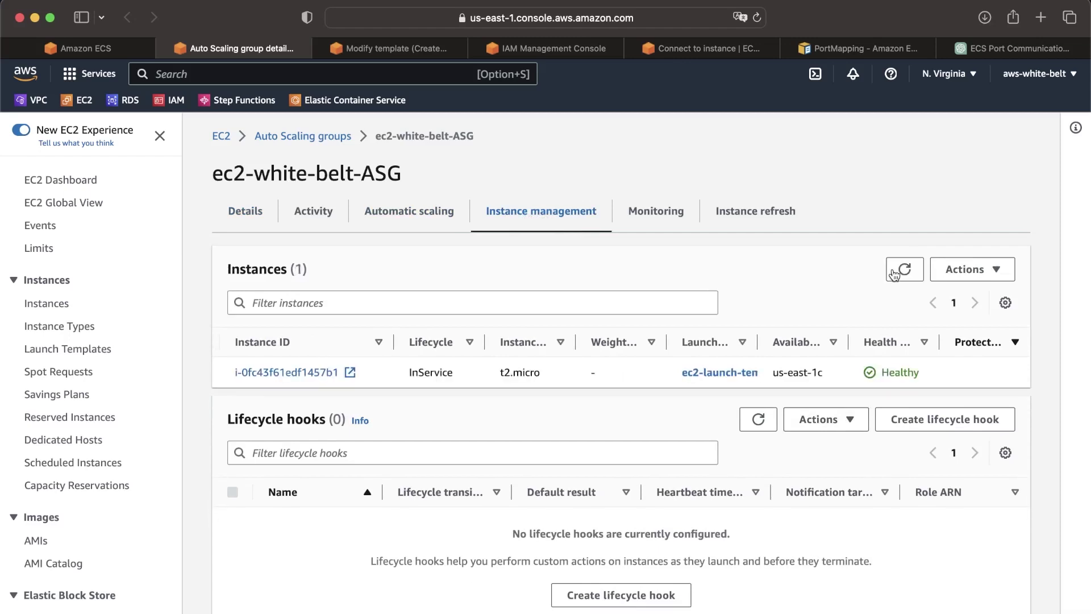
click(895, 273)
click(895, 273)
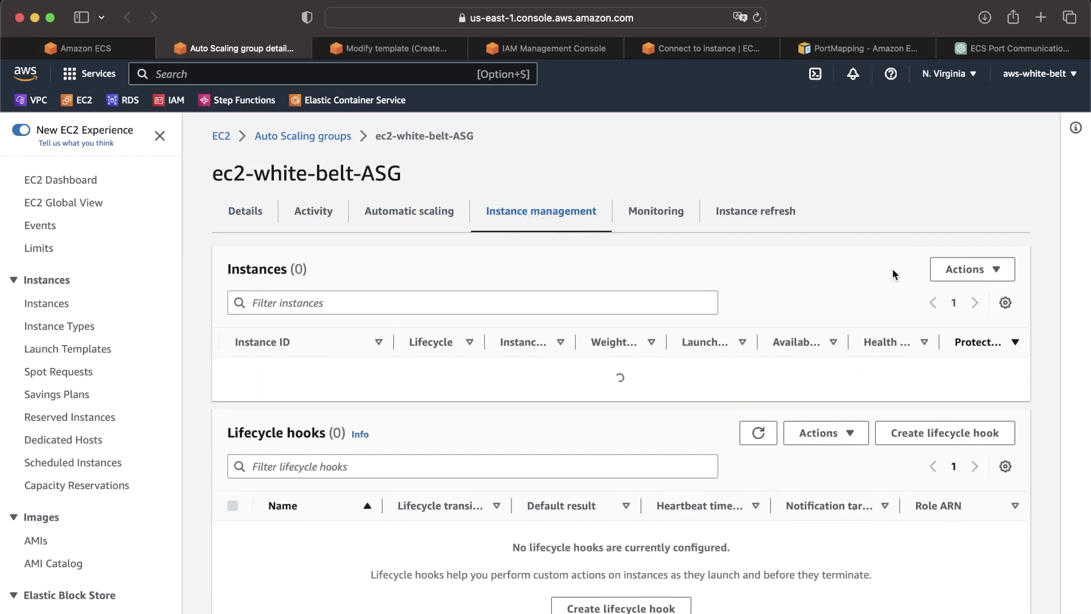
Set the maximum capacity of the ec2-white-belt-ASG group to 0.
click(240, 212)
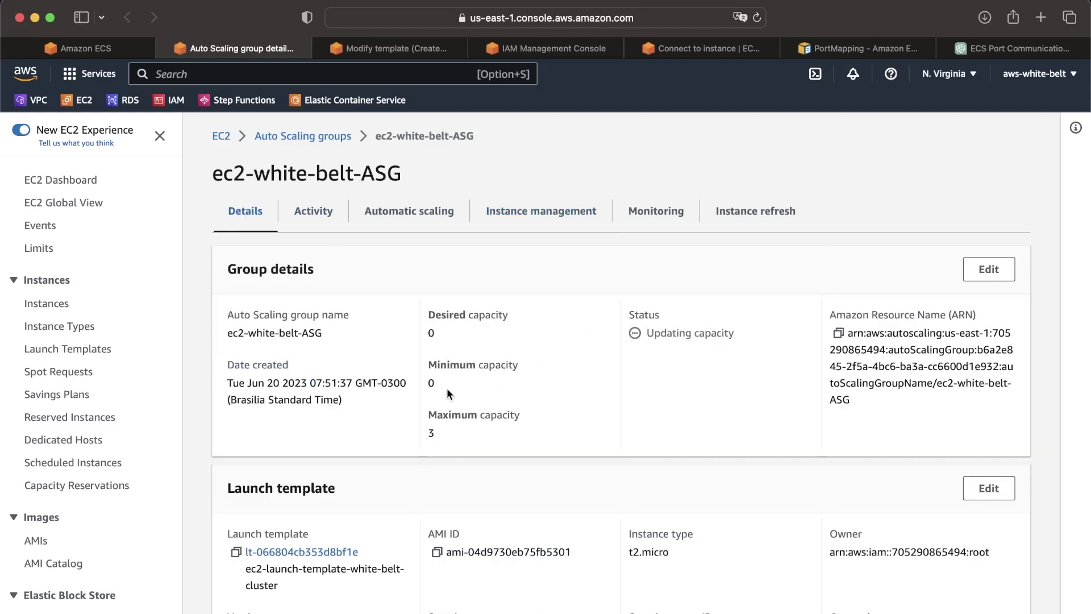
click(988, 269)
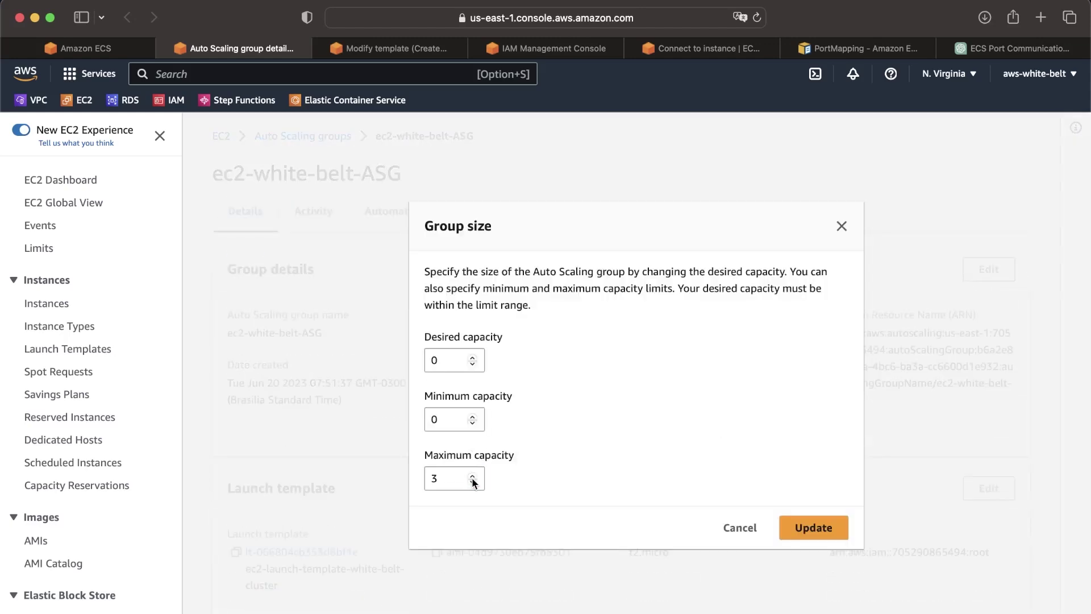
click(472, 480)
key(BackSpace)
text(0)
click(807, 531)
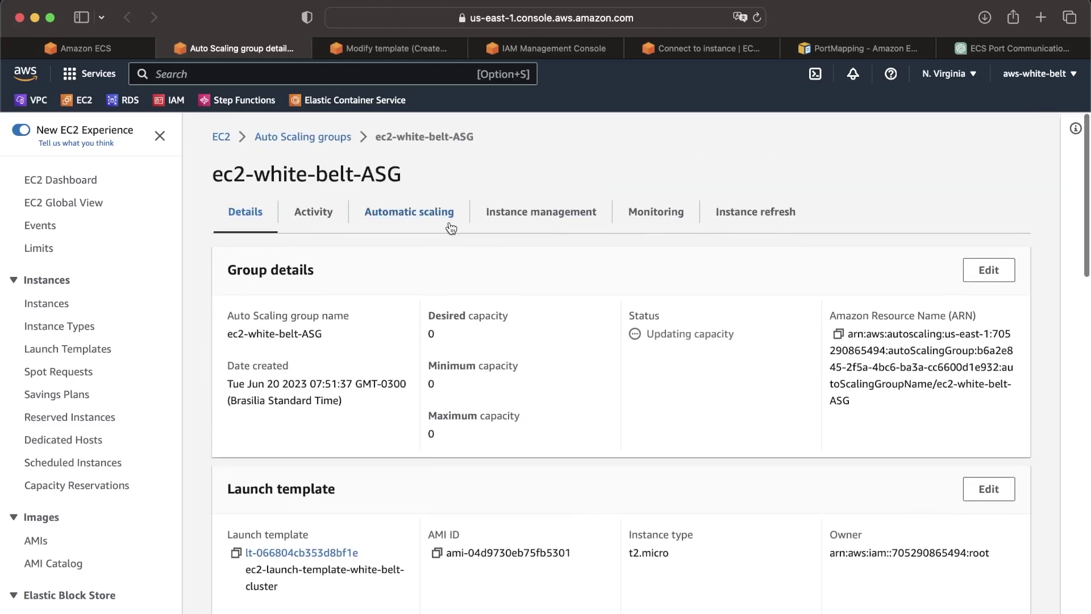
Monitor the termination of the ec2-white-belt-ASG instance by refreshing the group's instance list.
click(449, 224)
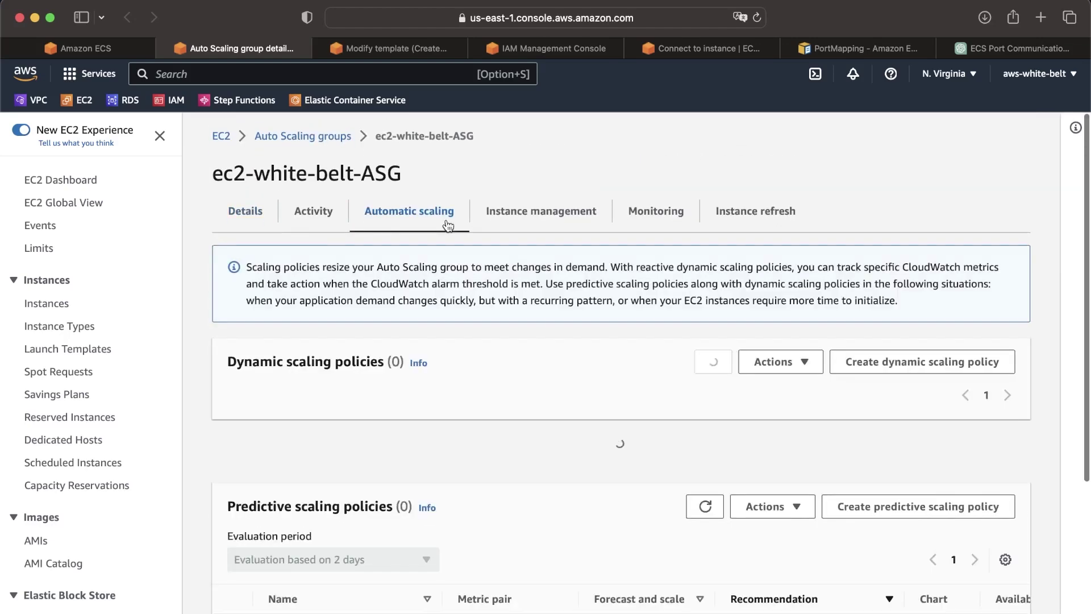
click(503, 223)
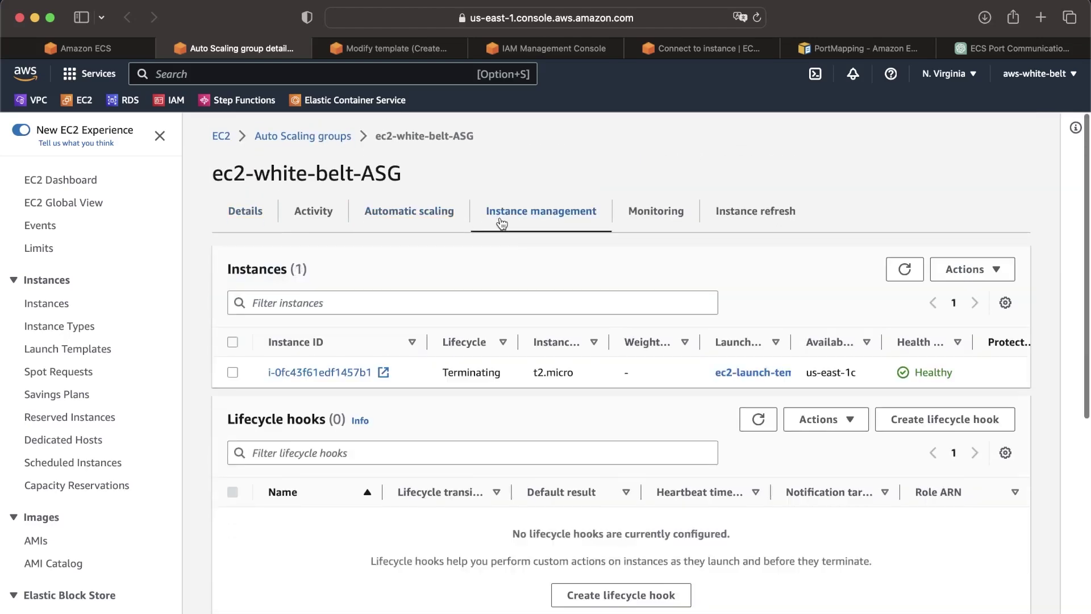
click(904, 268)
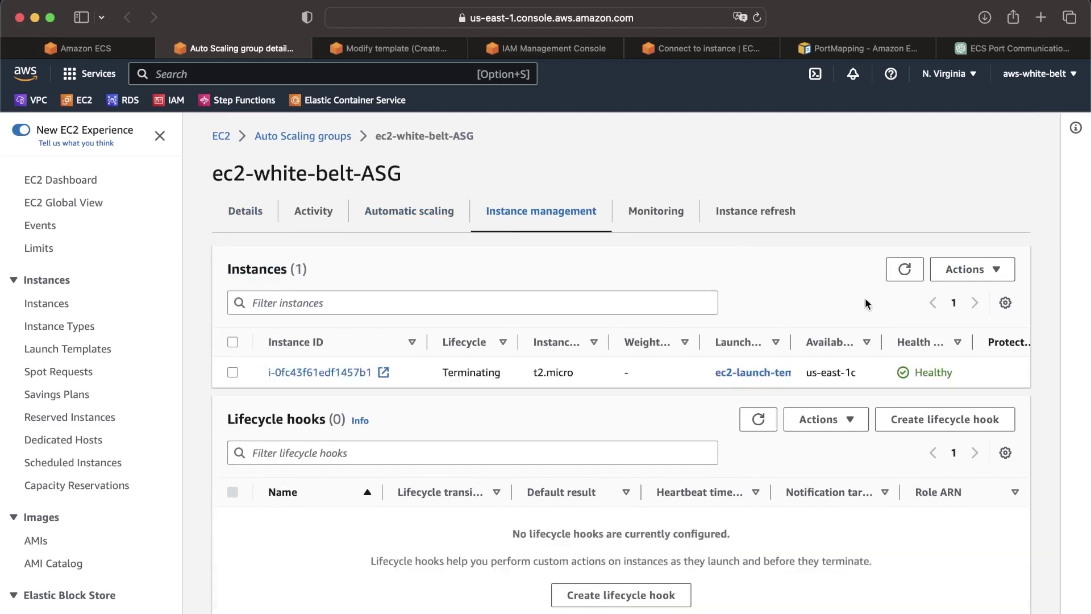
click(904, 269)
click(903, 269)
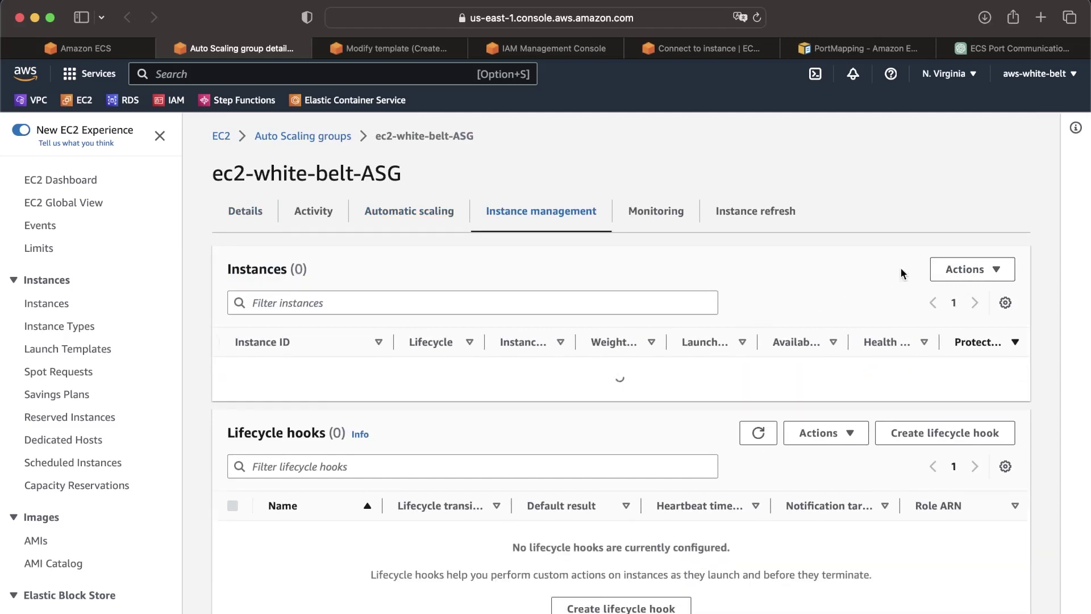
click(907, 273)
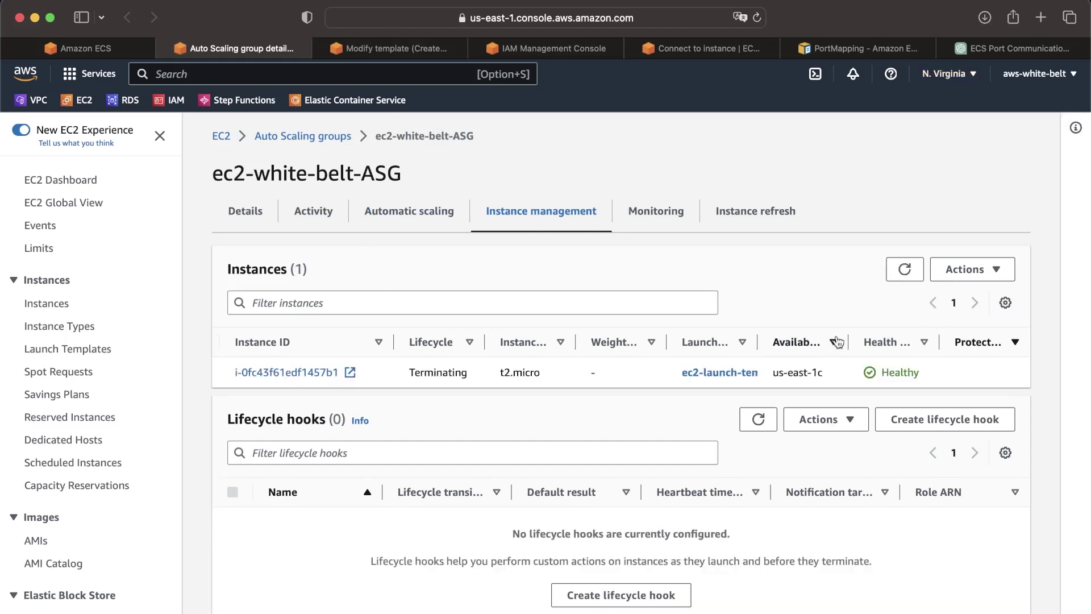
click(904, 270)
click(902, 272)
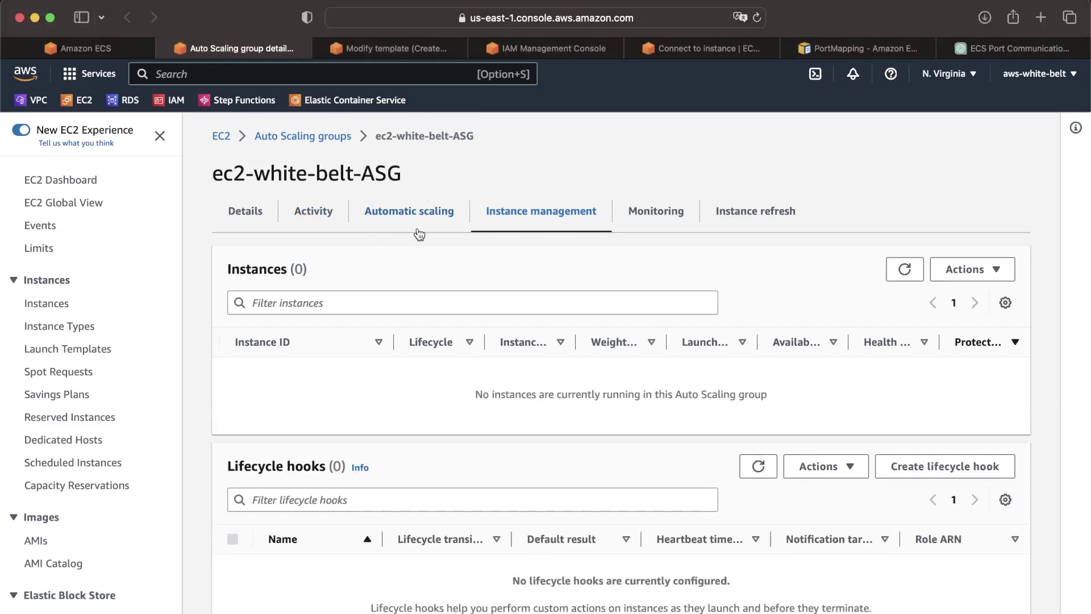
Open the Auto Scaling group's launch template settings for editing and select version Latest (5) of ec2-launch-template-white-belt-cluster.
click(254, 213)
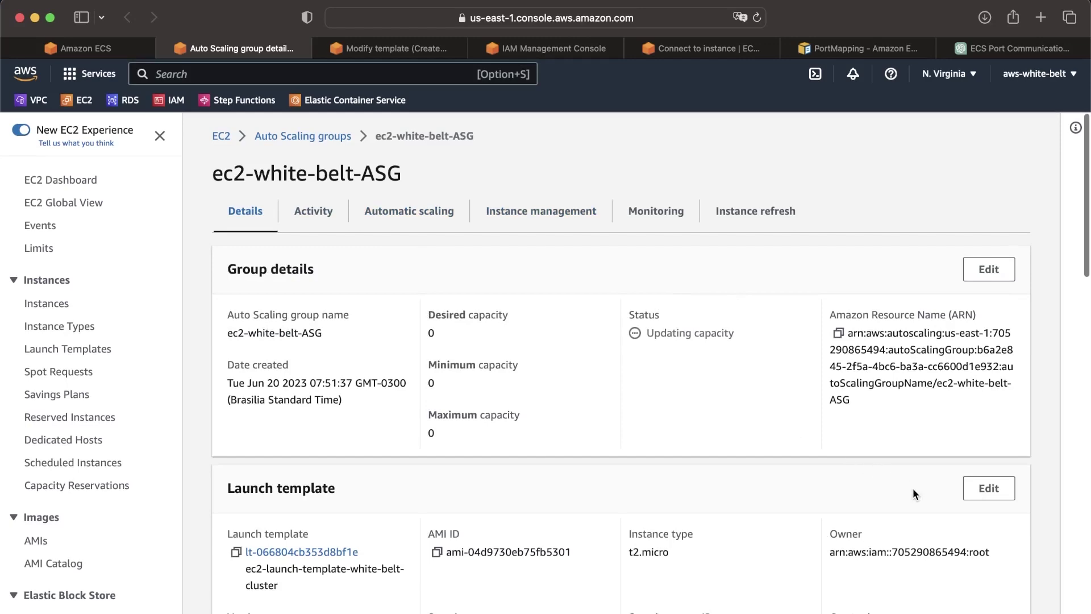
click(988, 489)
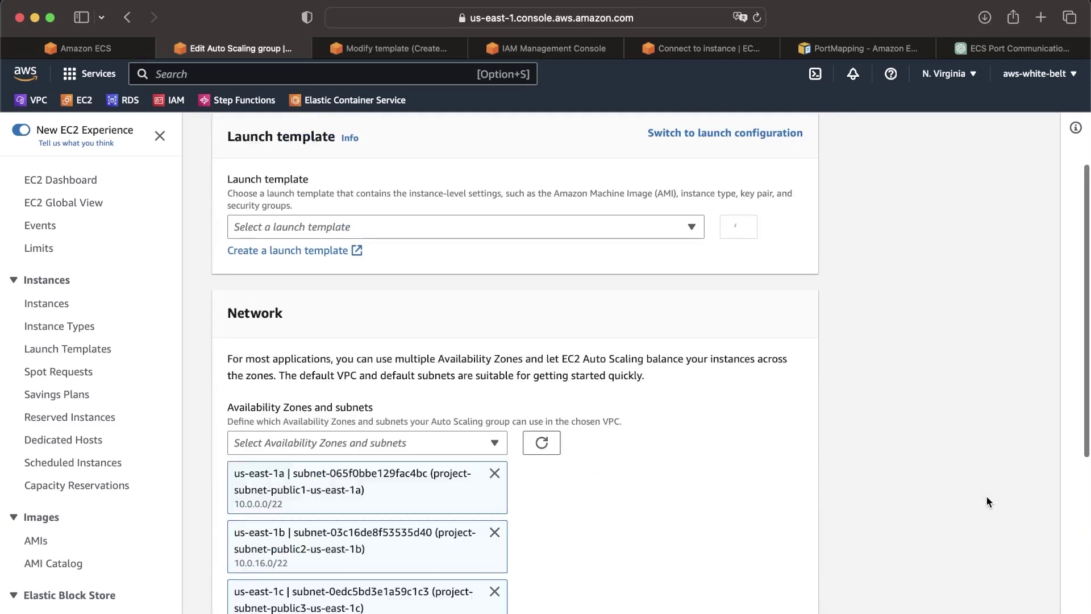
scroll(479, 442, up, 3)
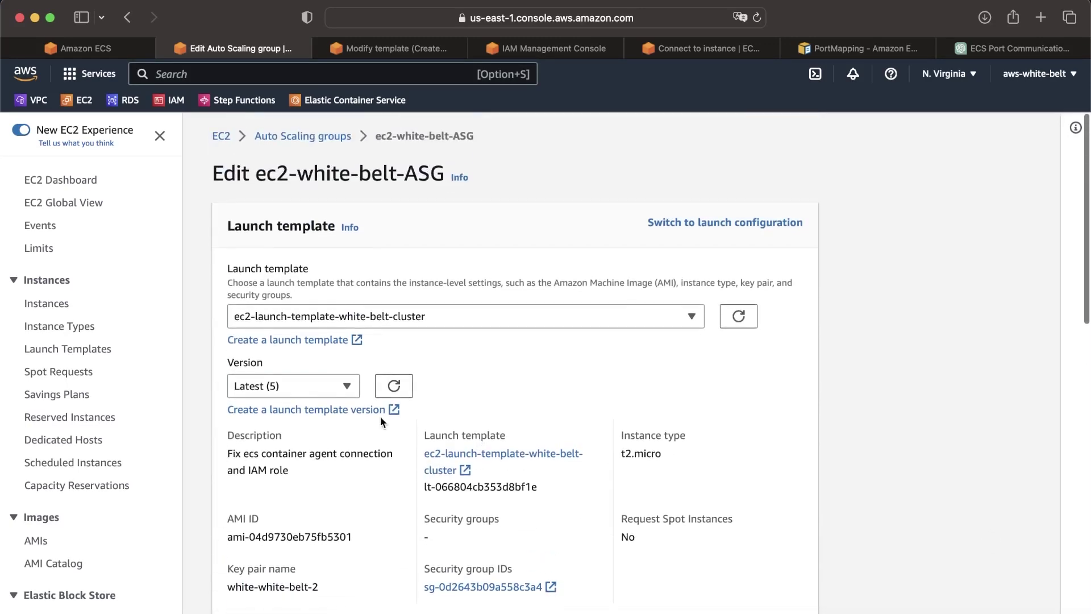
click(347, 393)
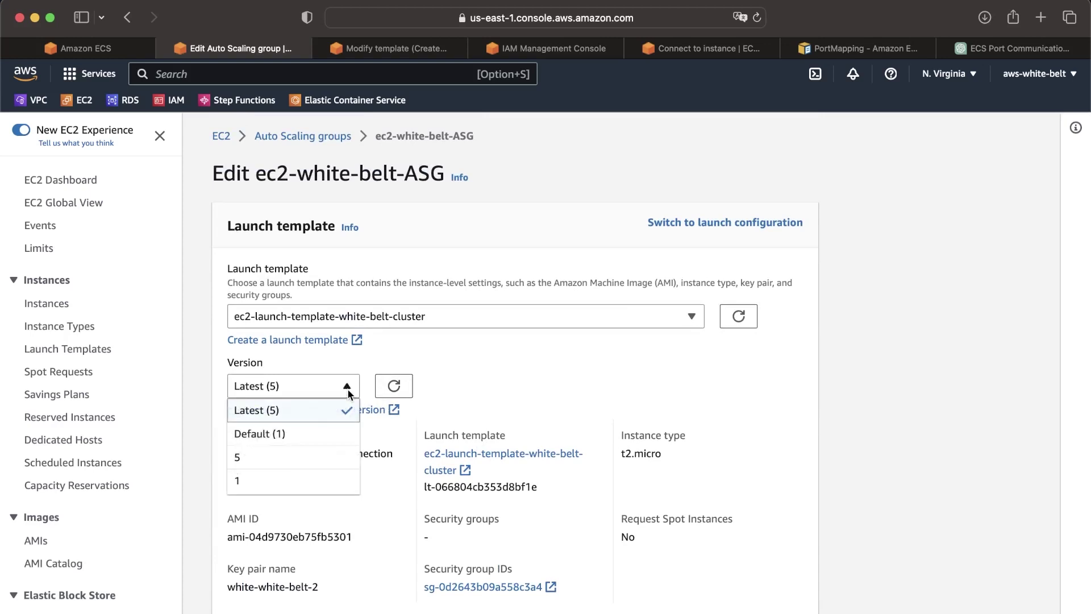
click(330, 416)
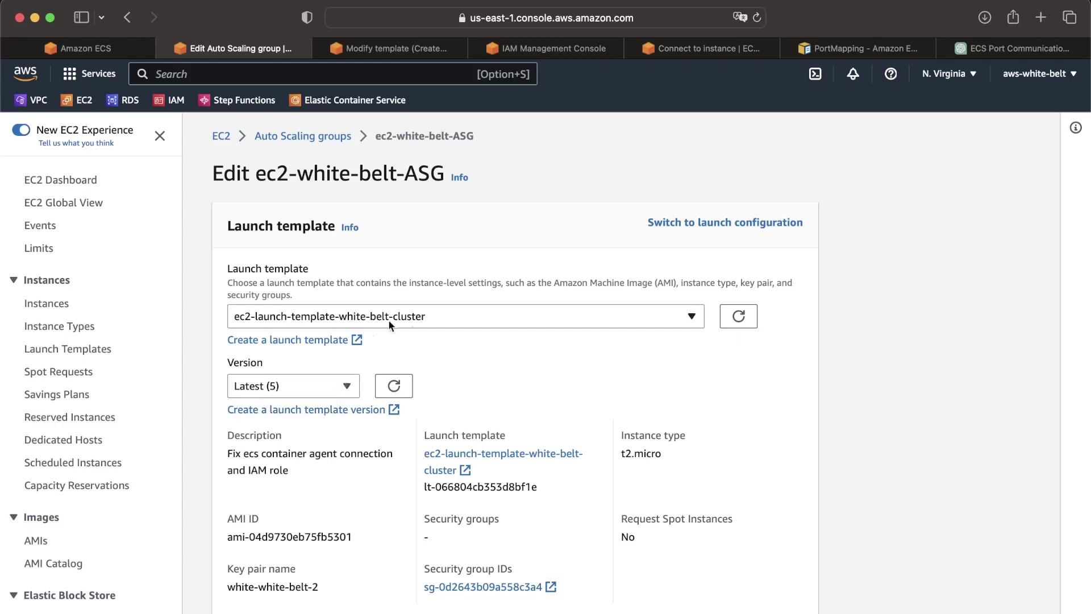
Review the selected launch template version's details, the network subnets and the instance type requirements of the Auto Scaling group.
scroll(473, 367, down, 10)
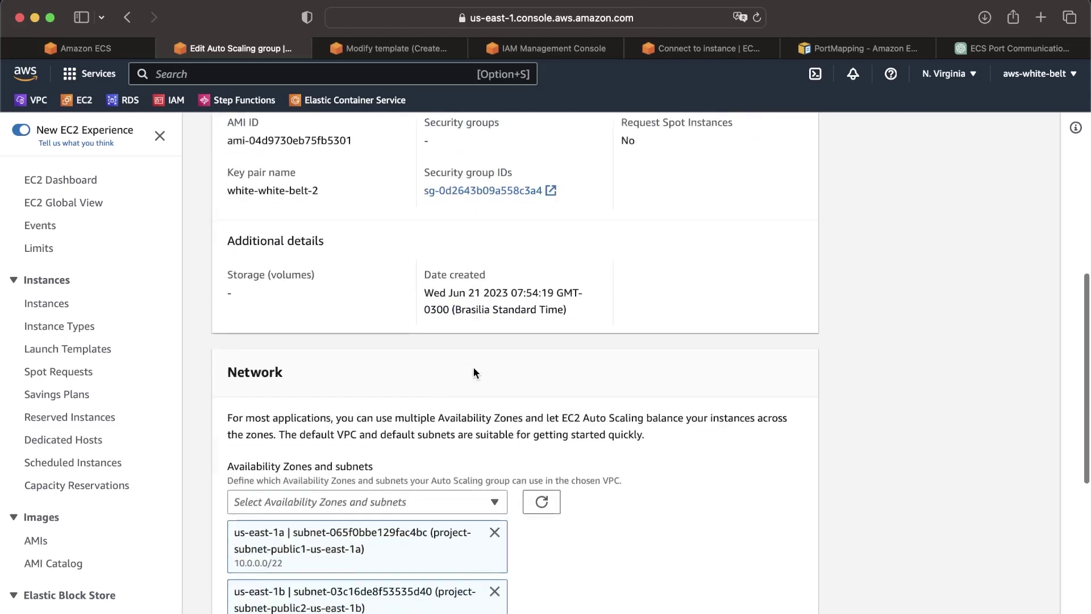
scroll(473, 367, up, 6)
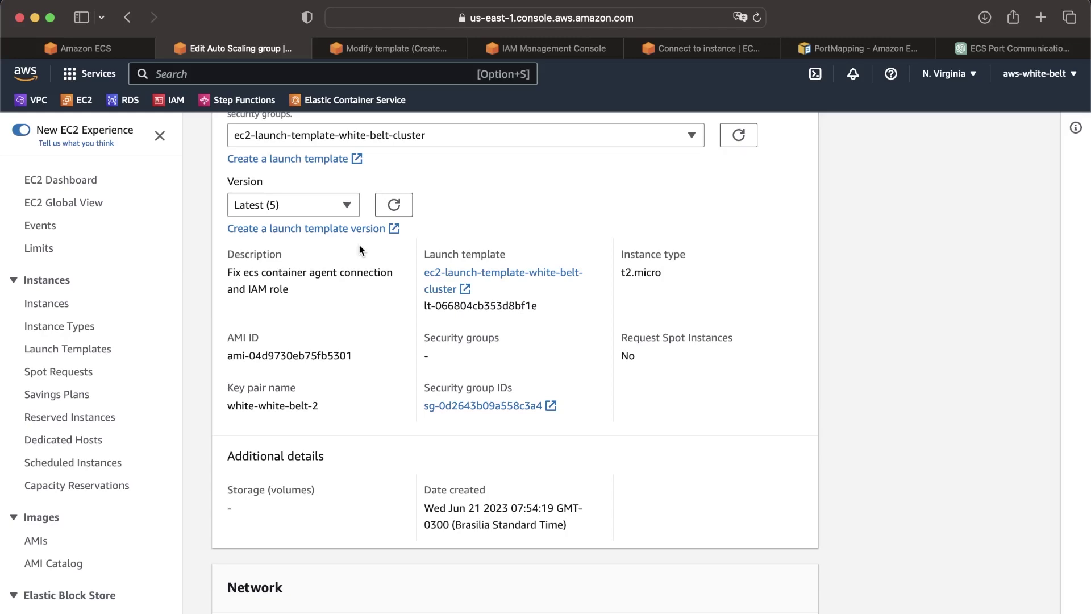
scroll(359, 250, down, 1)
scroll(359, 250, up, 2)
scroll(359, 250, down, 3)
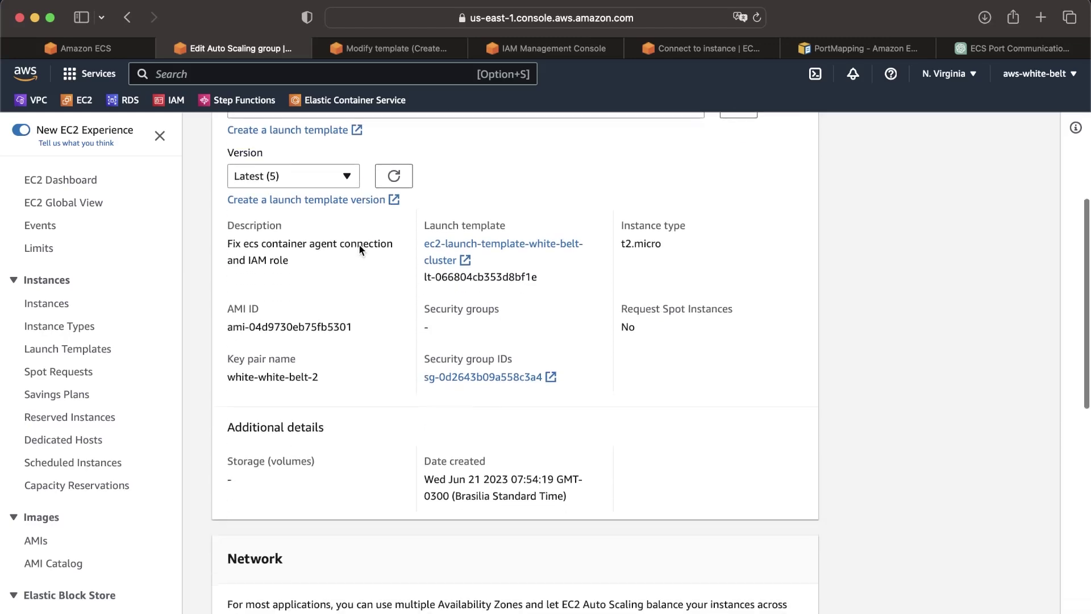
scroll(359, 246, down, 10)
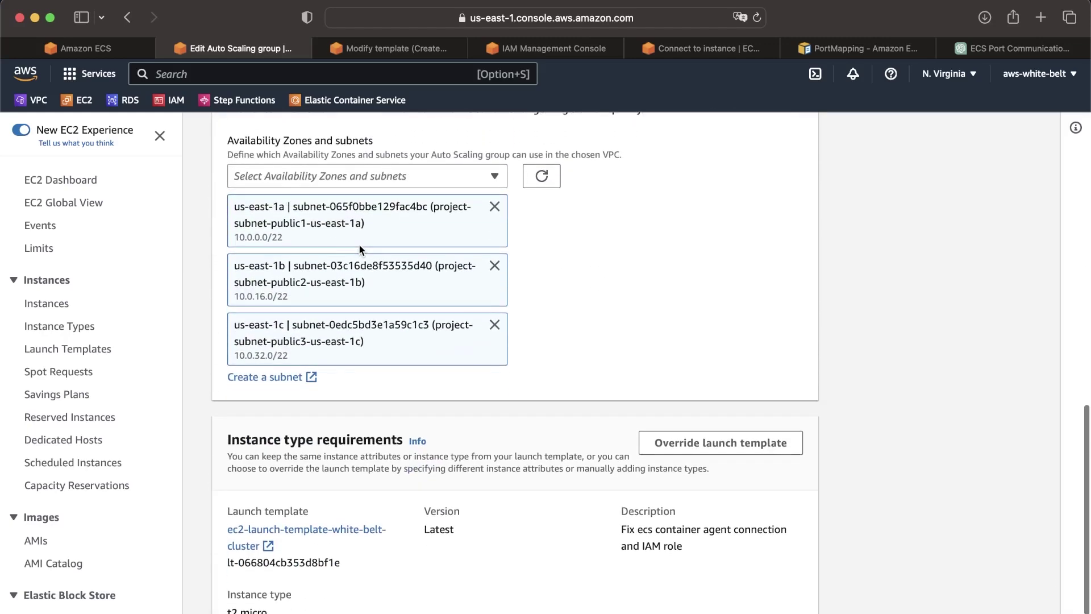
scroll(359, 248, up, 10)
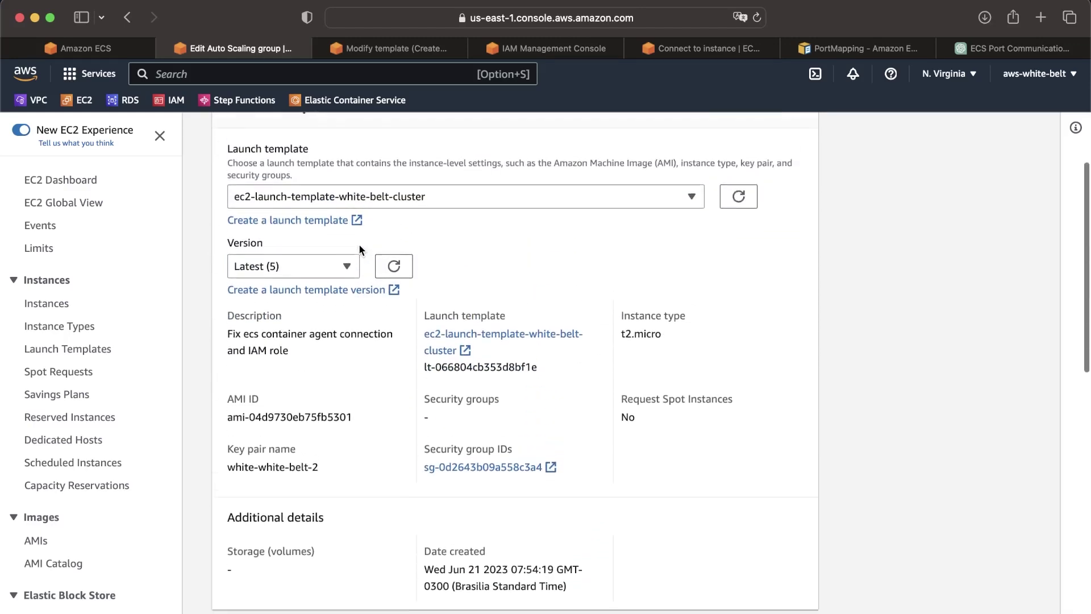
scroll(359, 244, up, 2)
scroll(359, 244, down, 6)
scroll(359, 244, up, 3)
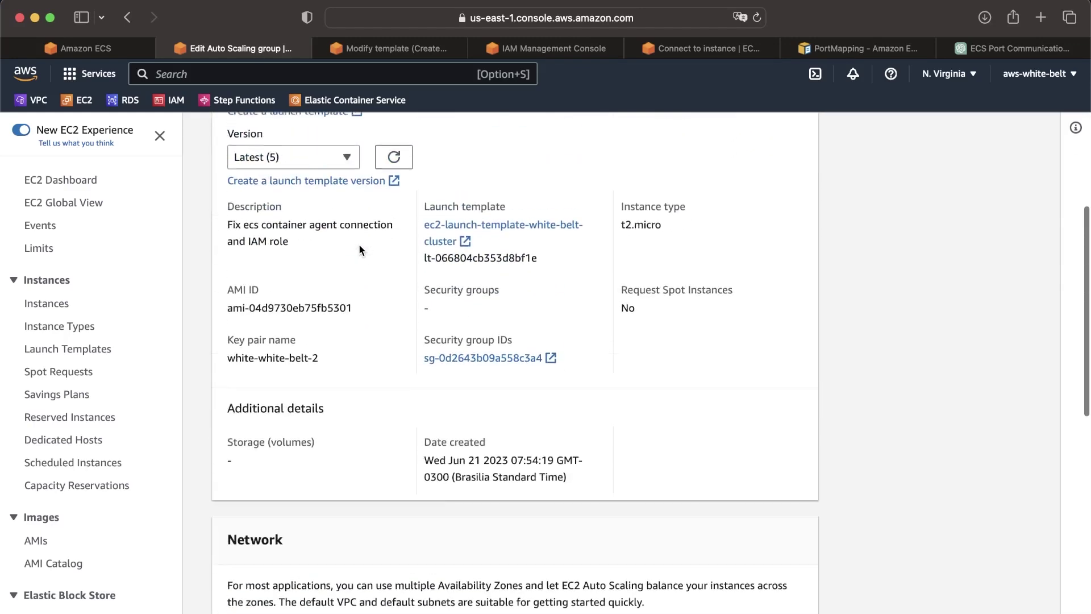
Keep Latest (5) as the launch template version and update the Auto Scaling group with it.
scroll(358, 239, up, 2)
click(348, 206)
click(317, 231)
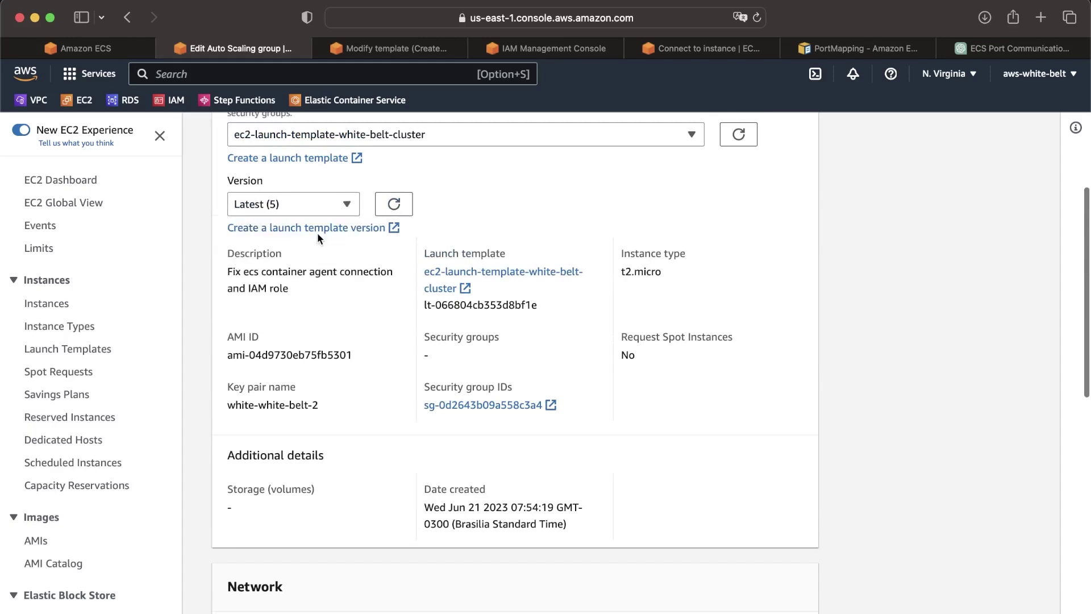
scroll(317, 233, up, 3)
scroll(387, 304, down, 10)
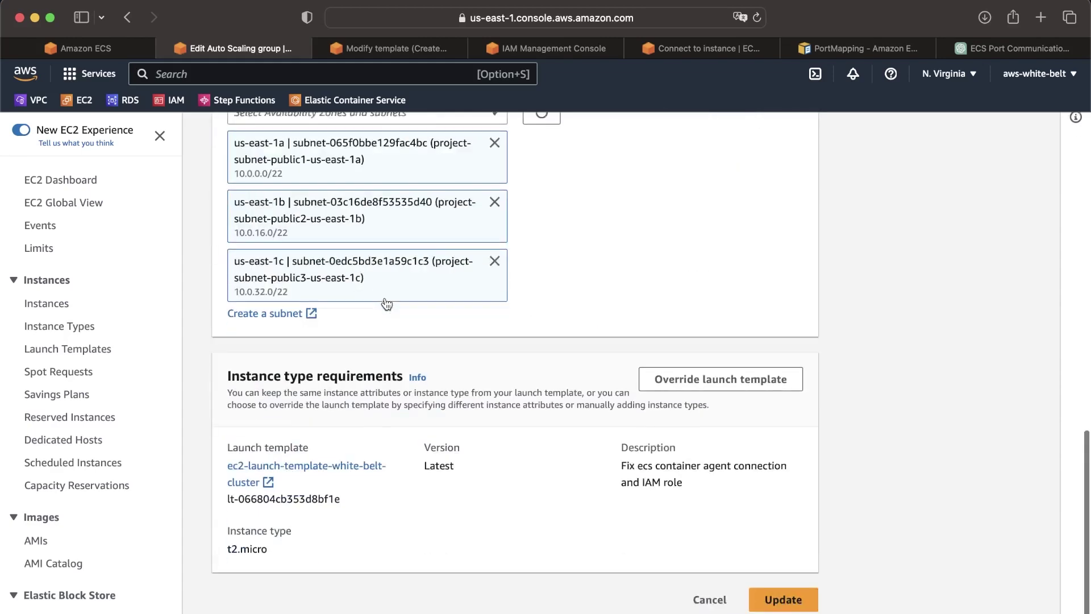
scroll(387, 304, up, 1)
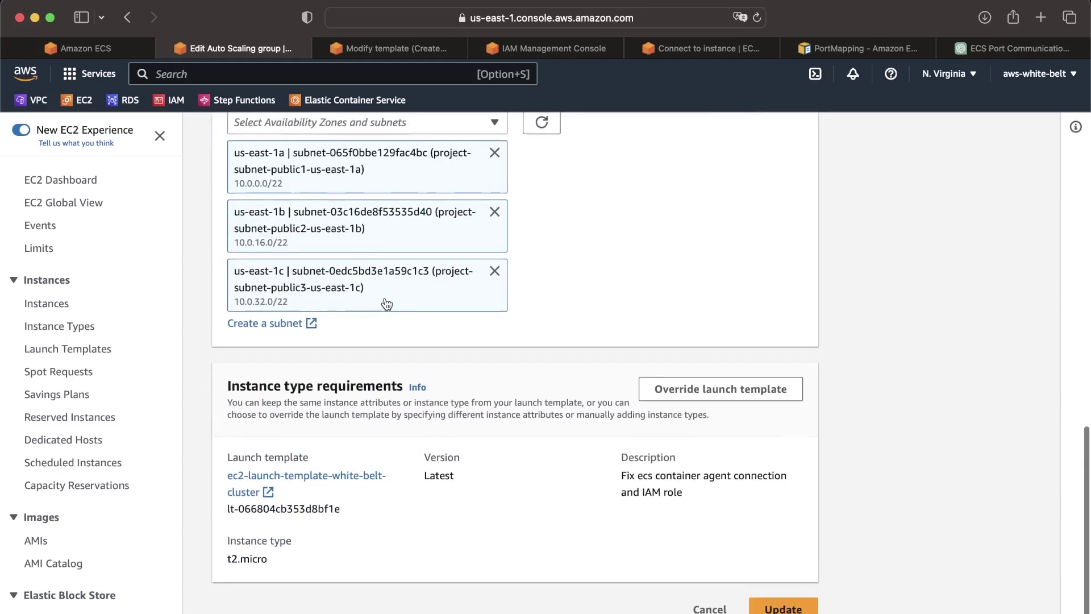
click(780, 607)
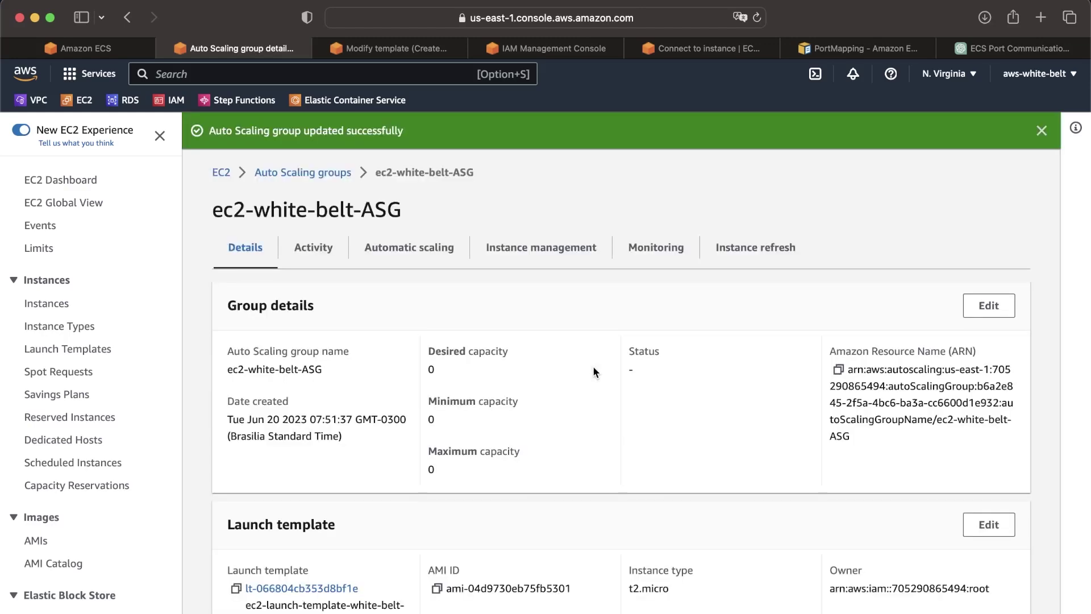
Set the Auto Scaling group's desired and minimum capacity to 1 and maximum capacity to 3, and update the group.
click(989, 306)
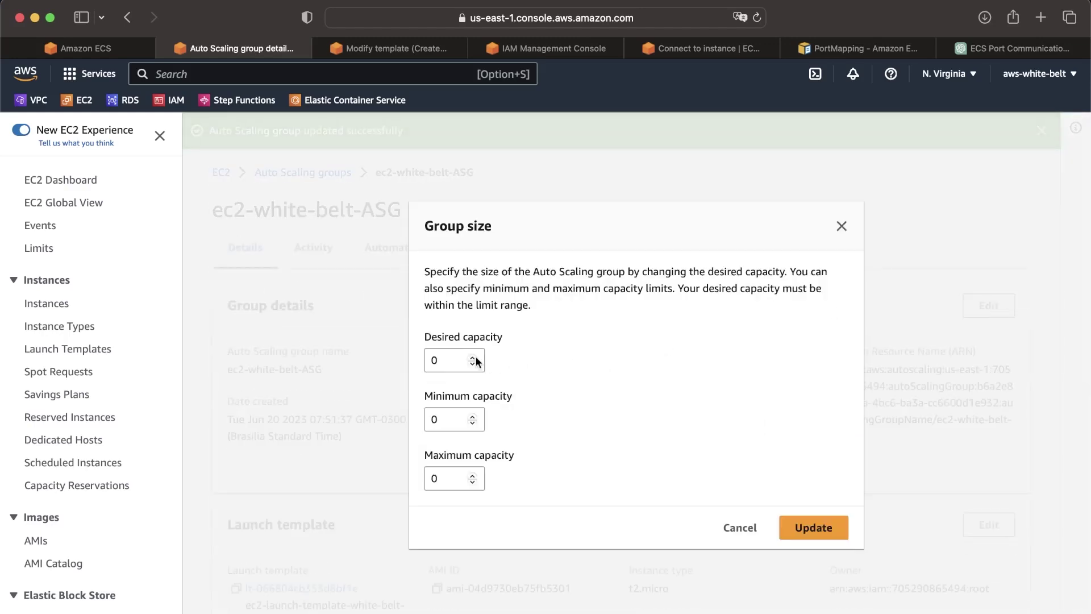
click(476, 356)
click(475, 416)
click(475, 474)
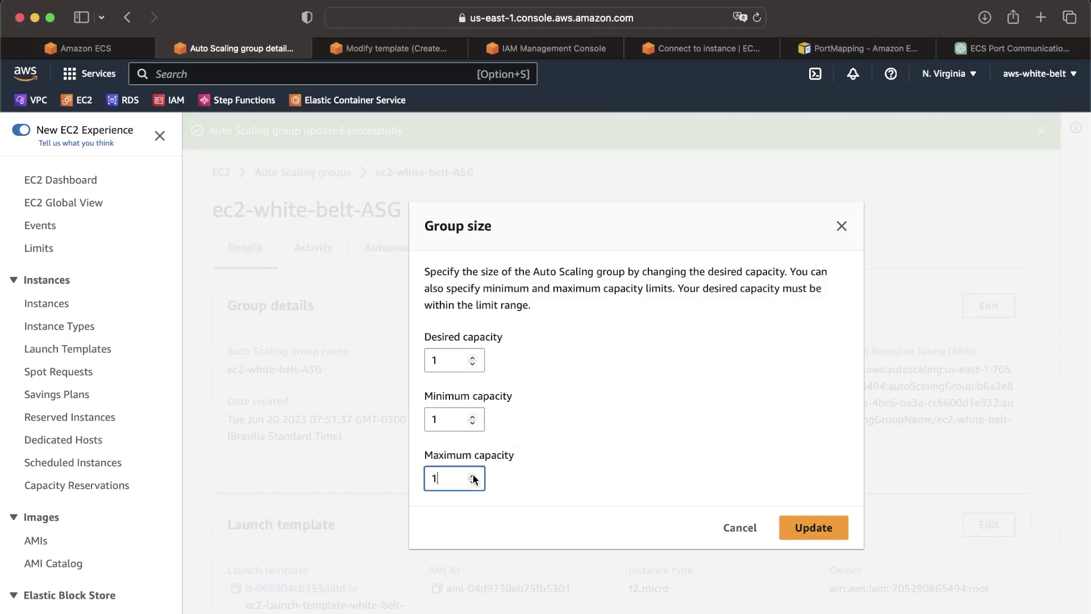
click(812, 529)
scroll(868, 427, down, 3)
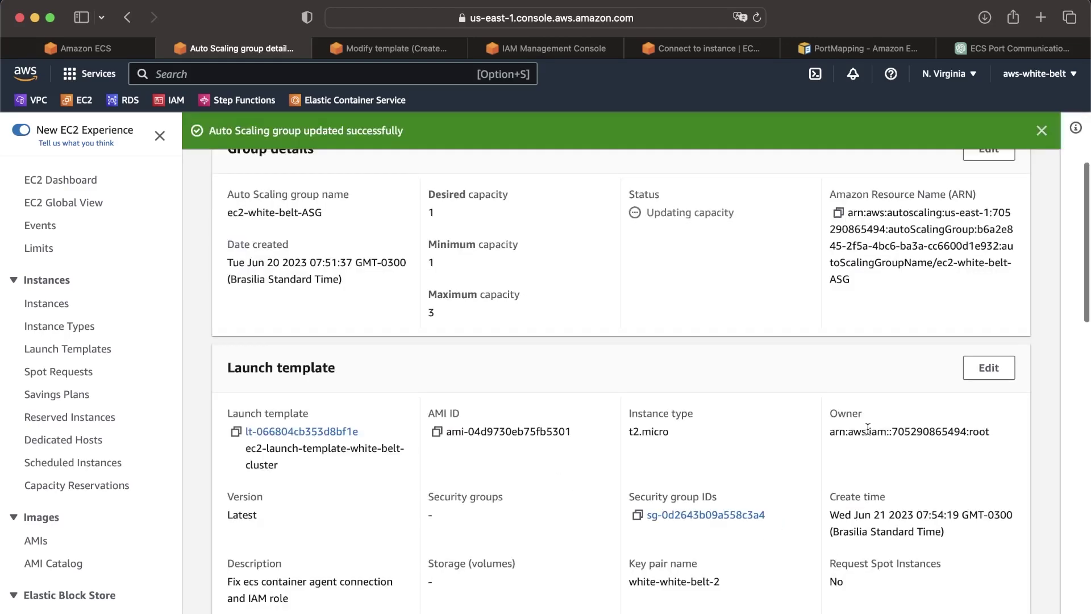
Show the instances managed by ec2-white-belt-ASG and refresh the list to check the new instance's launch.
scroll(549, 345, up, 3)
click(550, 249)
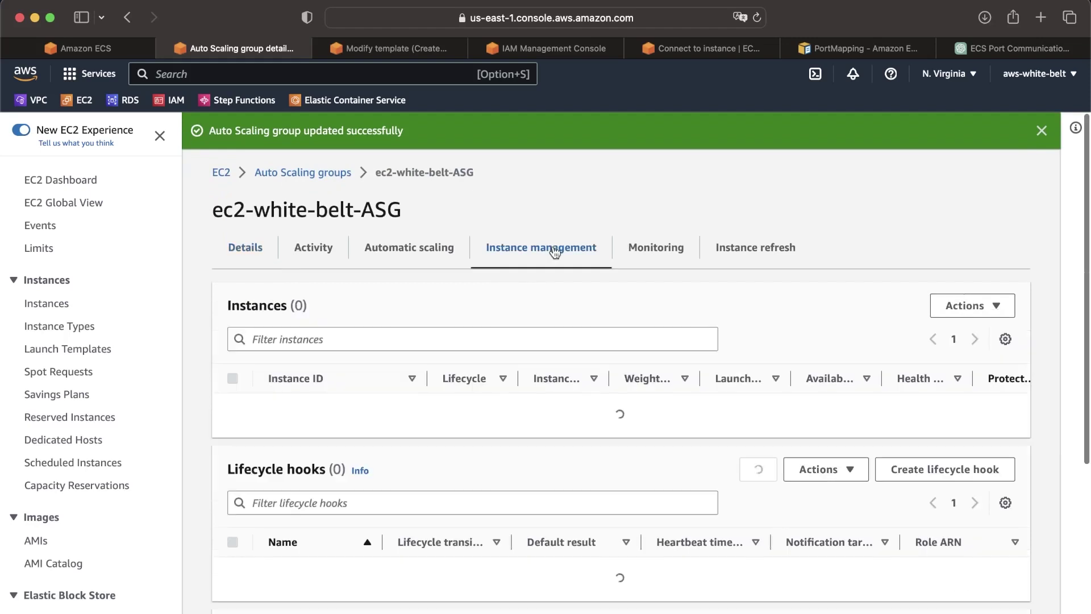
click(905, 305)
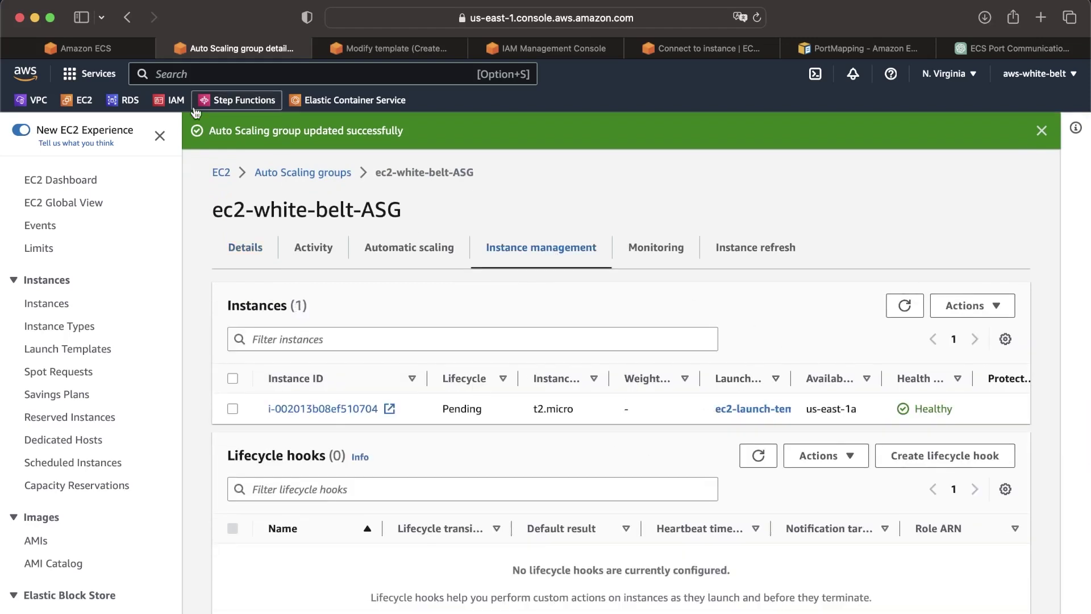
Check white-belt-cluster's overview, capacity providers and container instances in ECS for the new instance's registration.
click(101, 50)
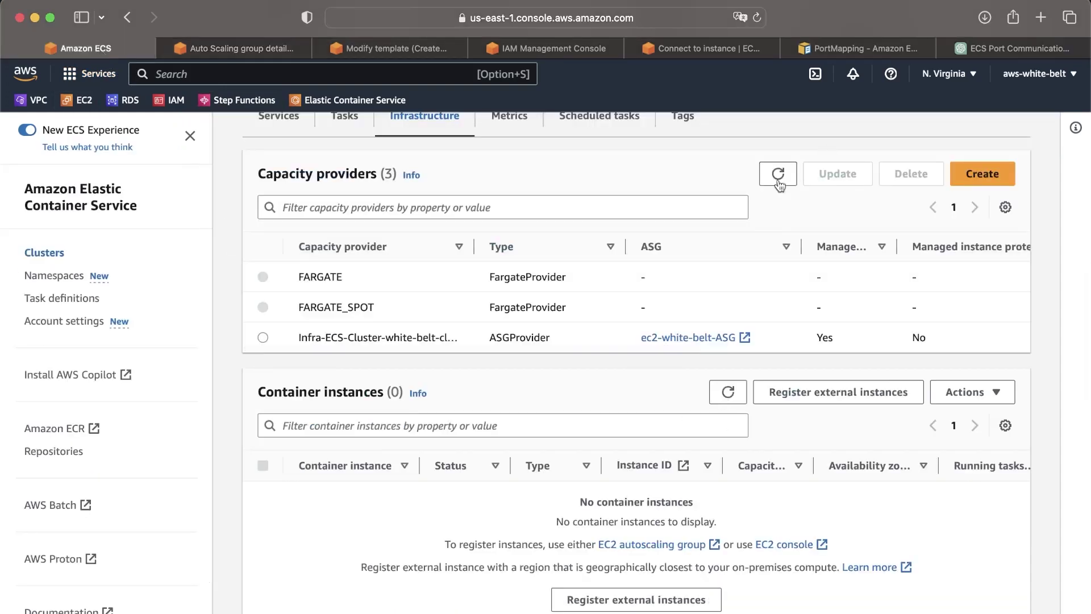
scroll(688, 421, up, 2)
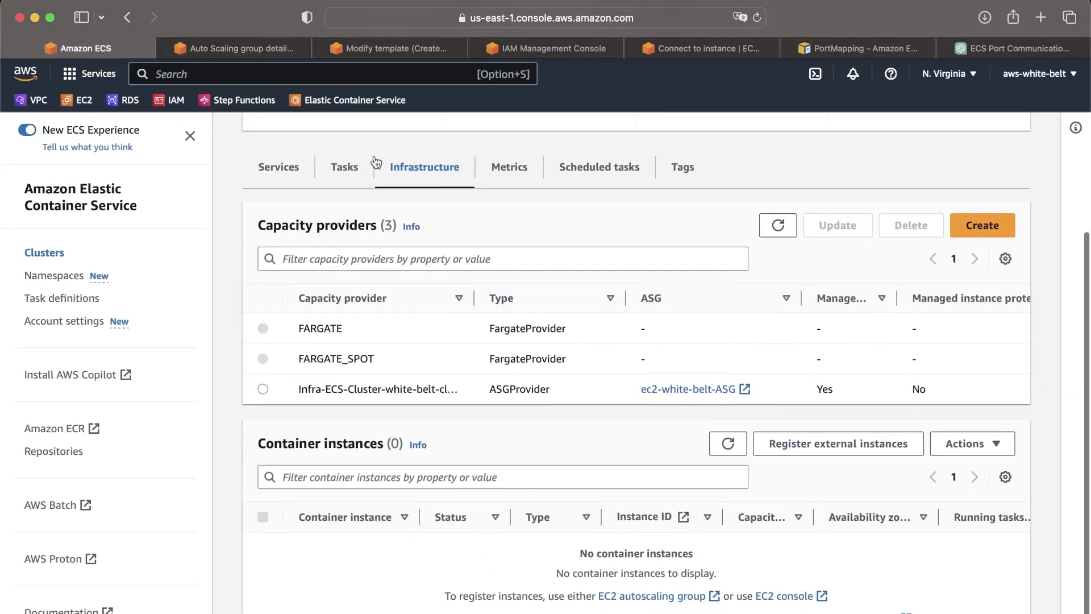
mouse_move(314, 45)
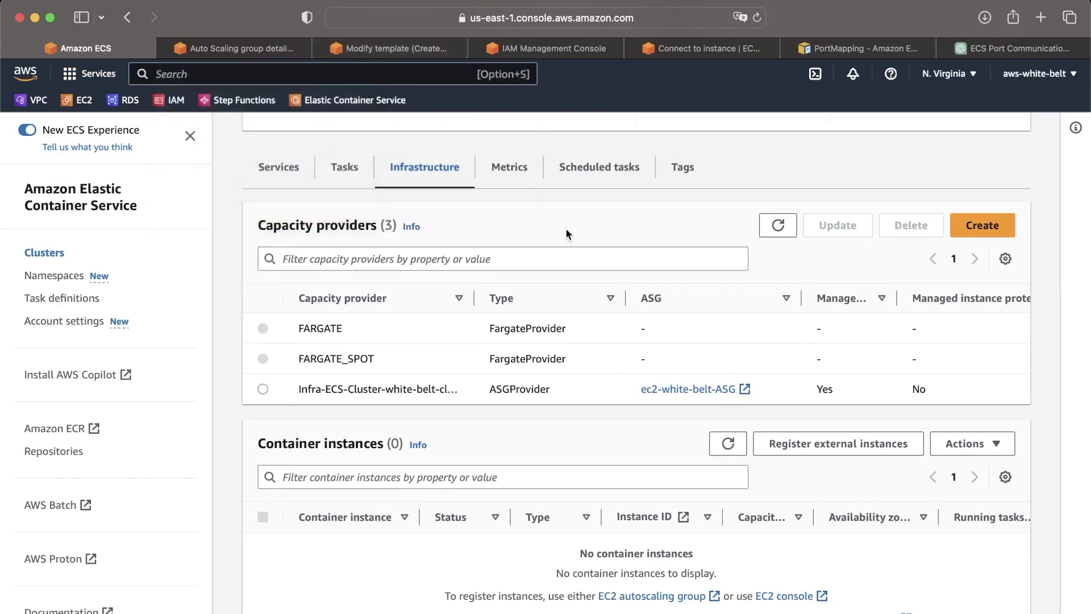
scroll(689, 300, down, 2)
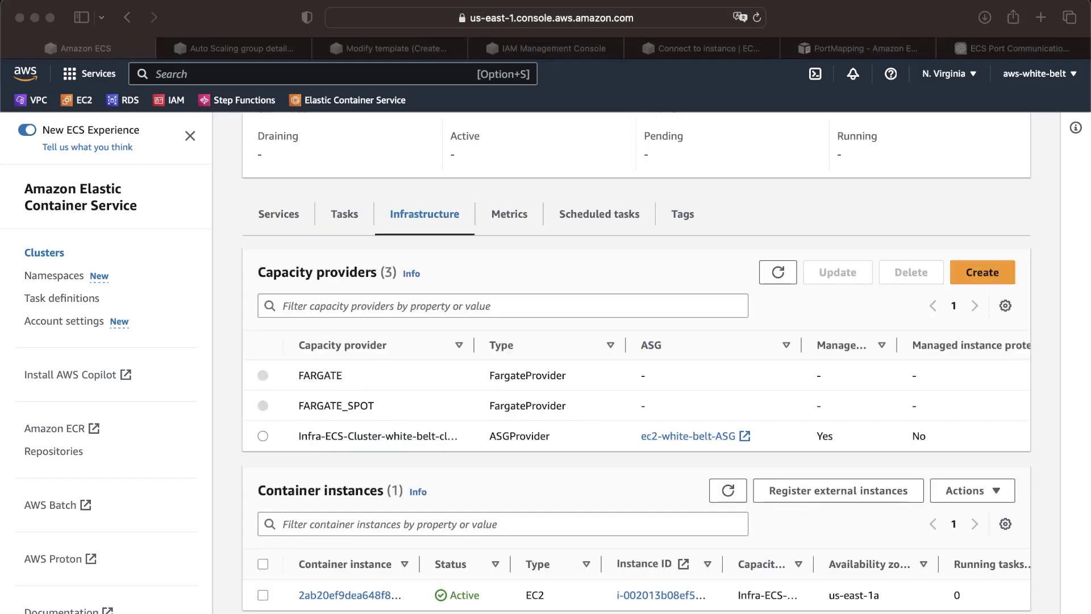
click(645, 267)
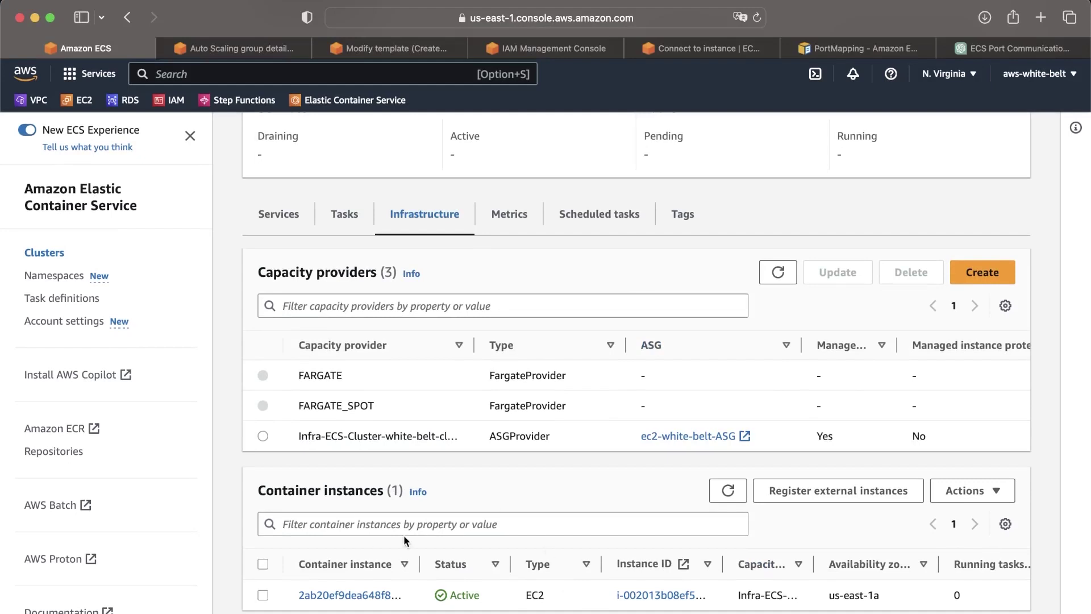
scroll(398, 442, up, 5)
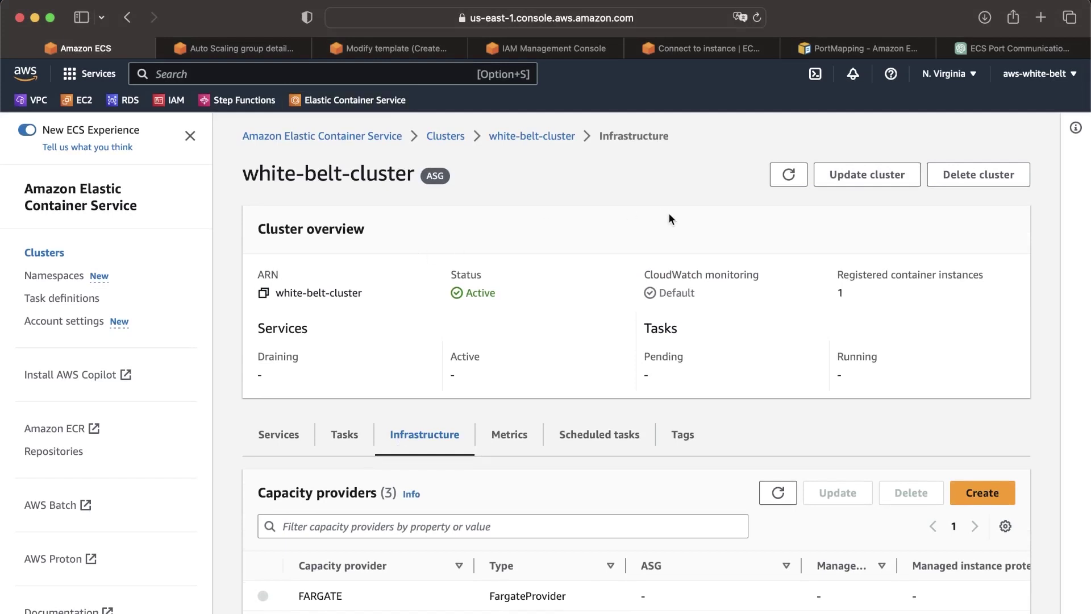
scroll(550, 363, down, 3)
scroll(551, 433, down, 3)
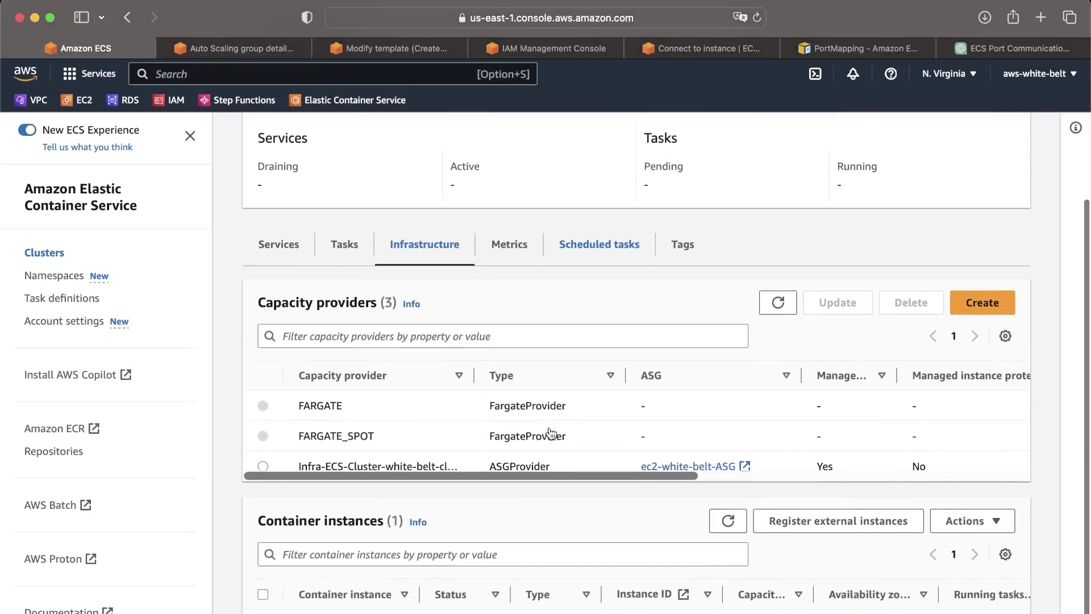
scroll(636, 363, down, 1)
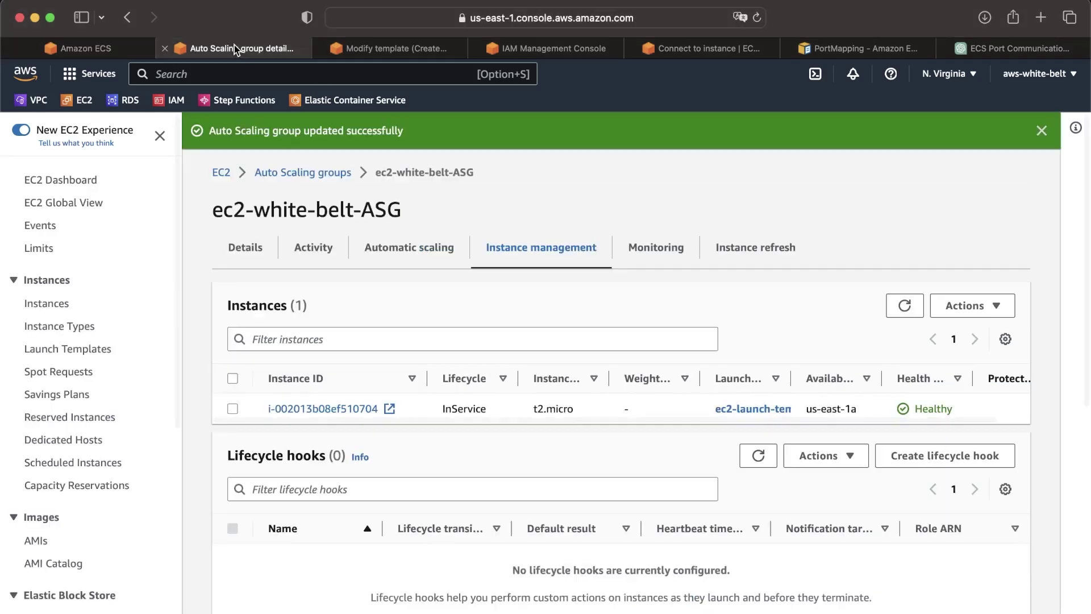
Review the managed instances and activity history of ec2-white-belt-ASG and dismiss the update notification.
click(234, 47)
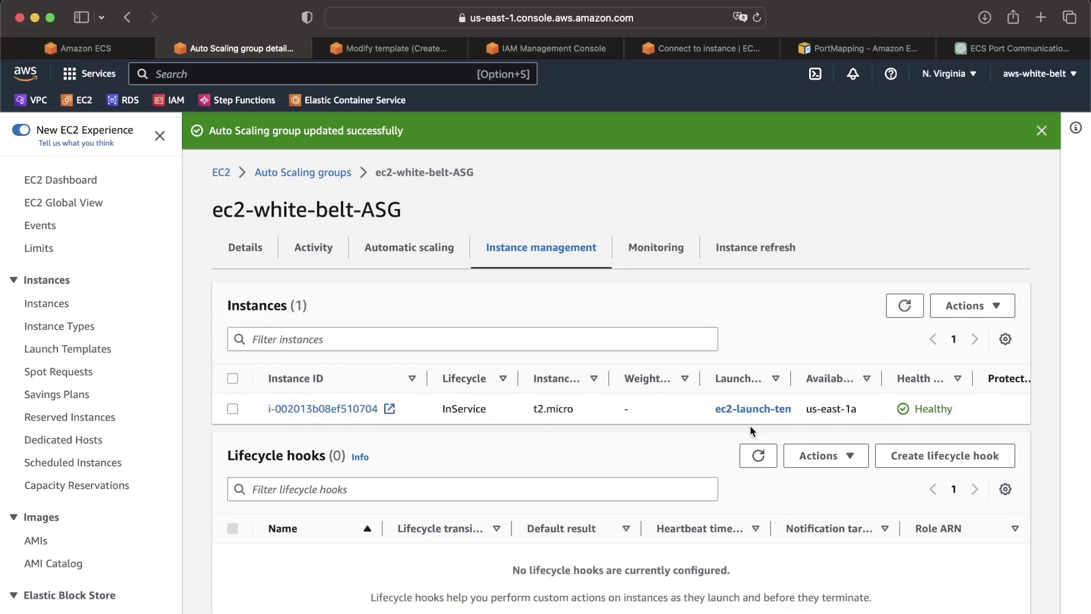
scroll(681, 409, down, 4)
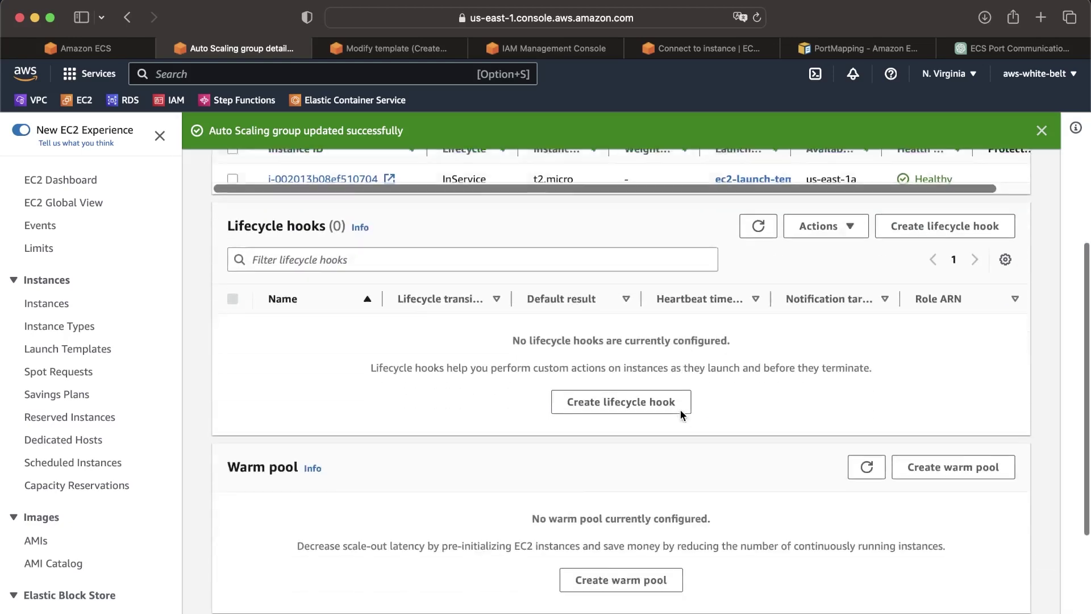
scroll(680, 409, up, 4)
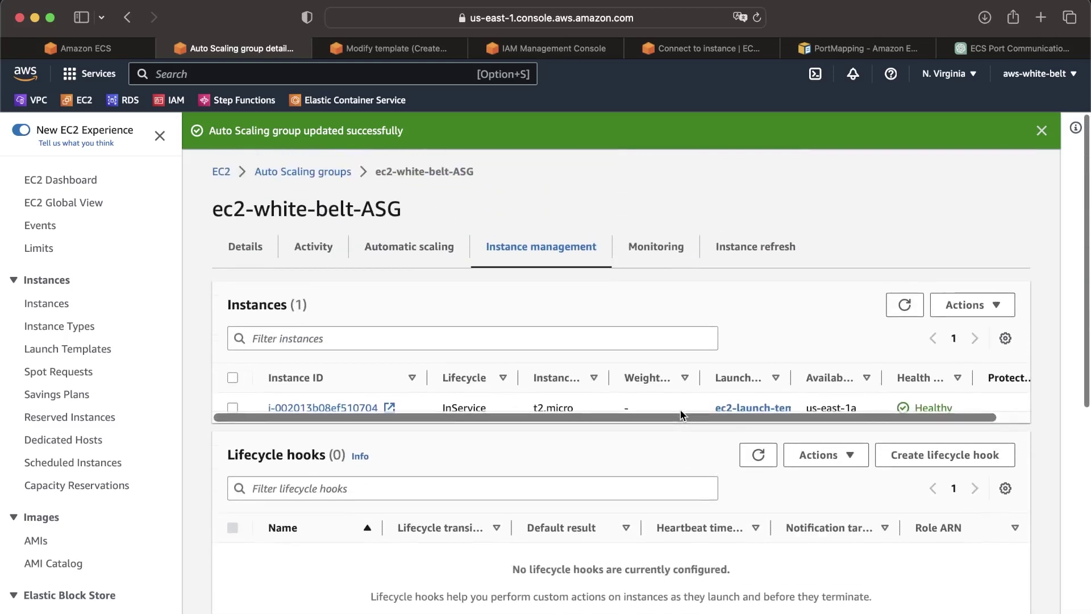
click(295, 254)
scroll(483, 370, down, 3)
scroll(503, 379, down, 3)
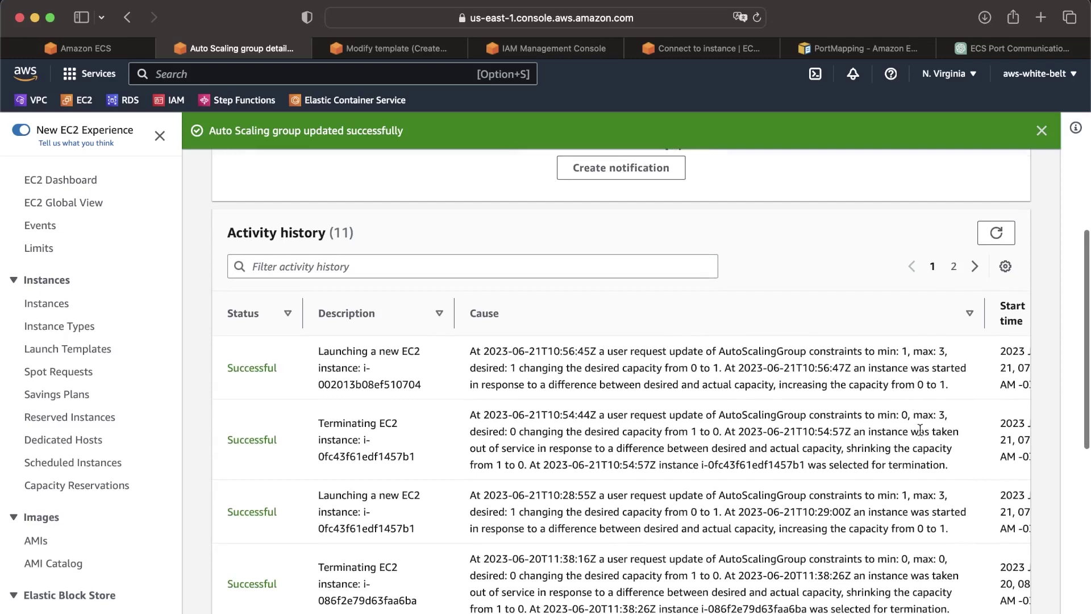
scroll(748, 456, up, 5)
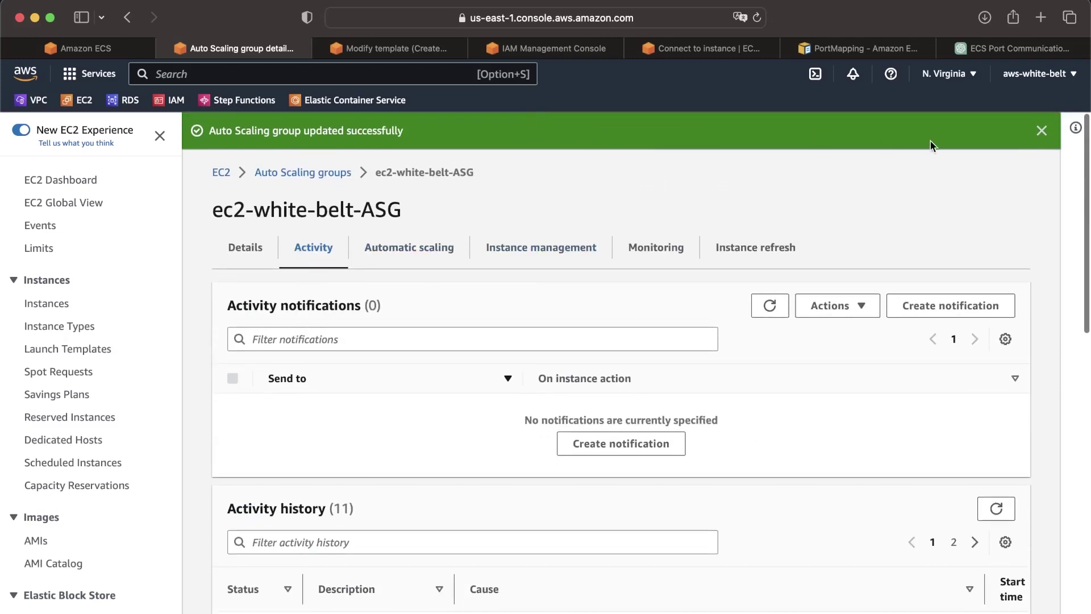
click(1041, 132)
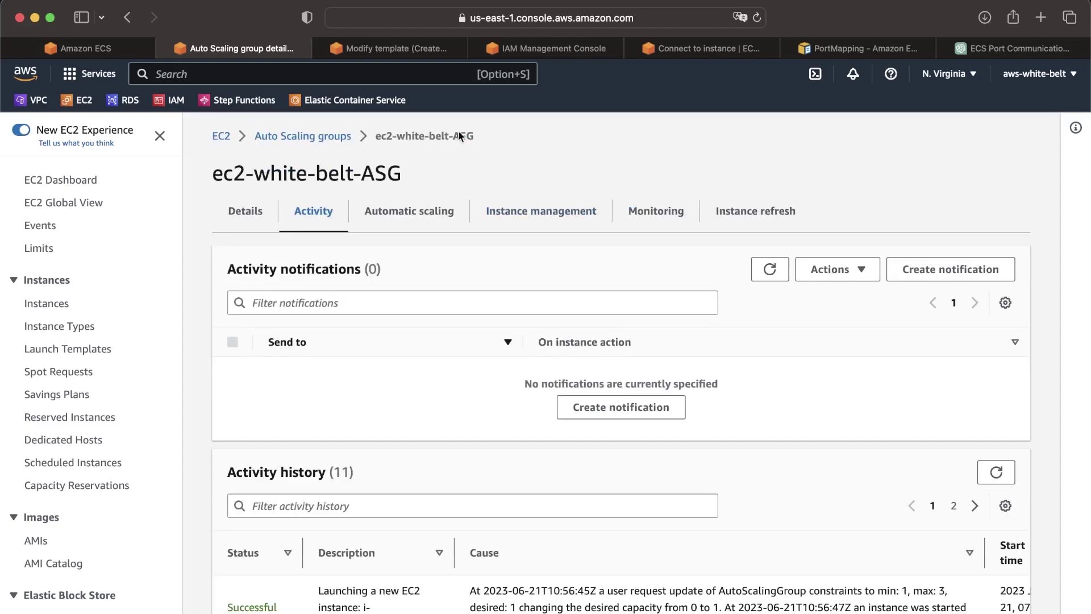
Review the services of white-belt-cluster in ECS, followed by its capacity providers and container instances.
click(98, 50)
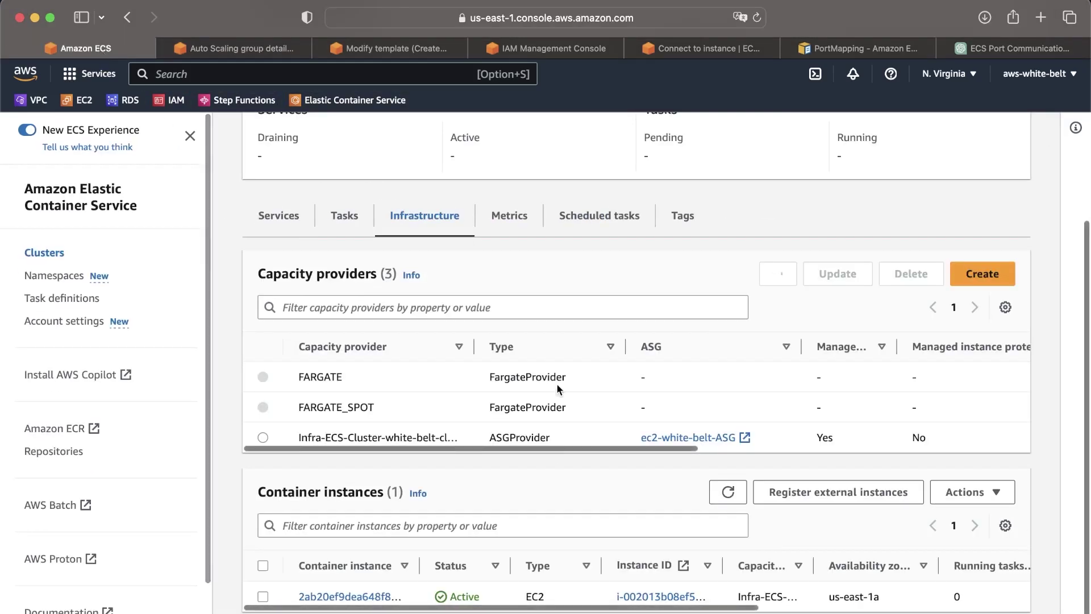
scroll(557, 383, up, 5)
click(279, 436)
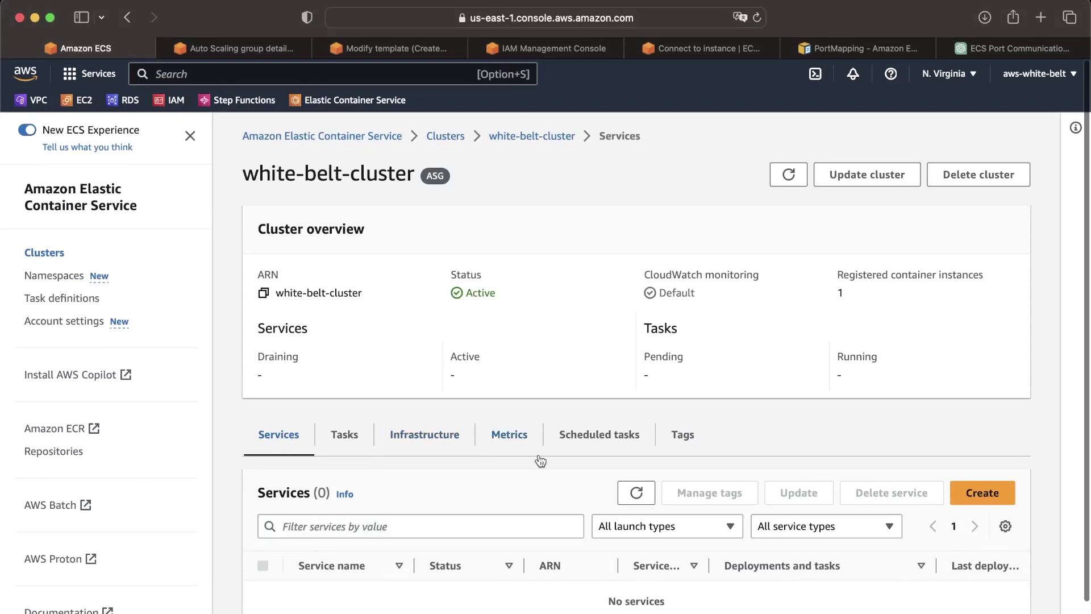
scroll(540, 460, down, 2)
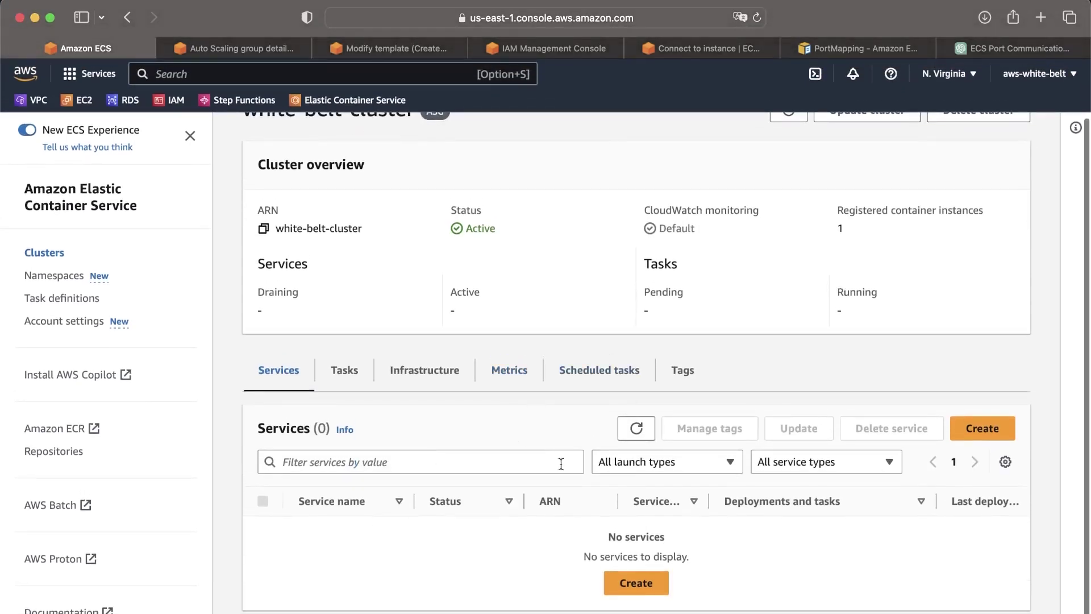
click(446, 370)
scroll(446, 369, down, 3)
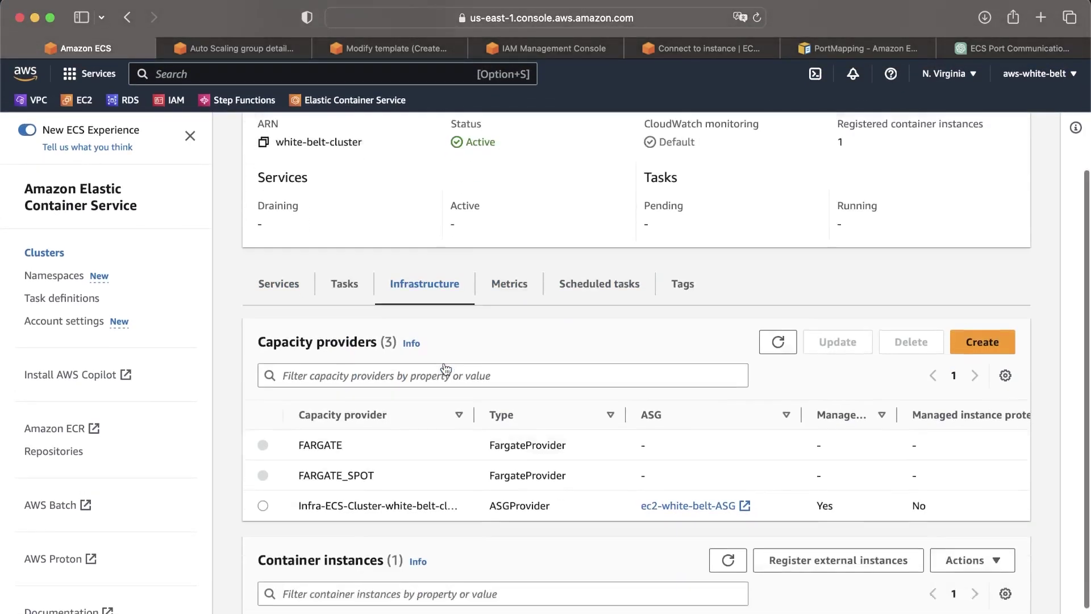
scroll(446, 369, down, 2)
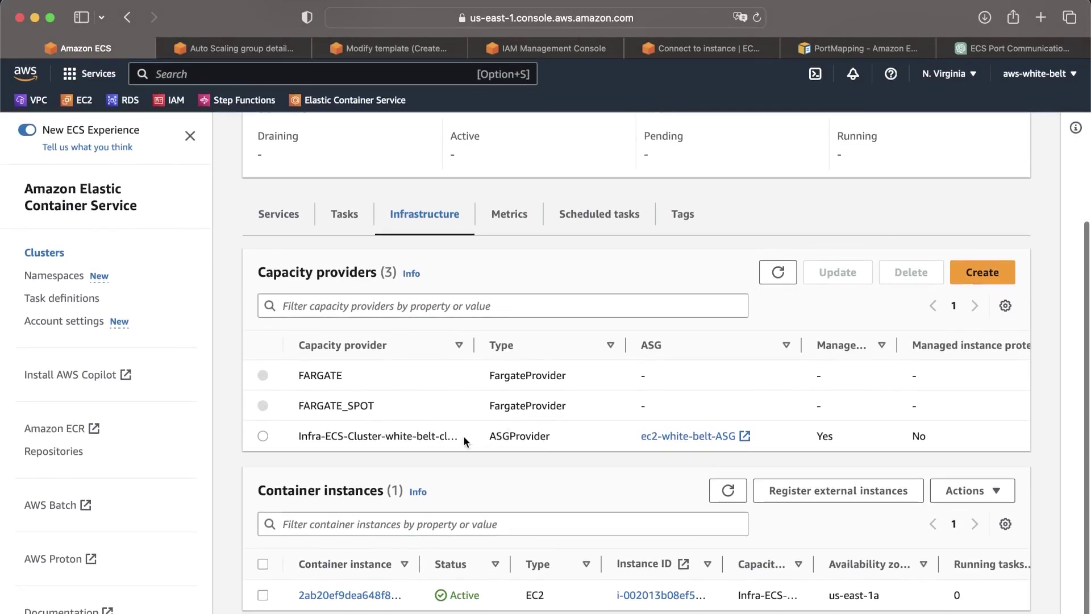
Switch to the Keynote presentation and examine the slide diagramming ECS, the capacity provider, Auto Scaling and the launch template.
key(ctrl+Left)
scroll(455, 328, down, 5)
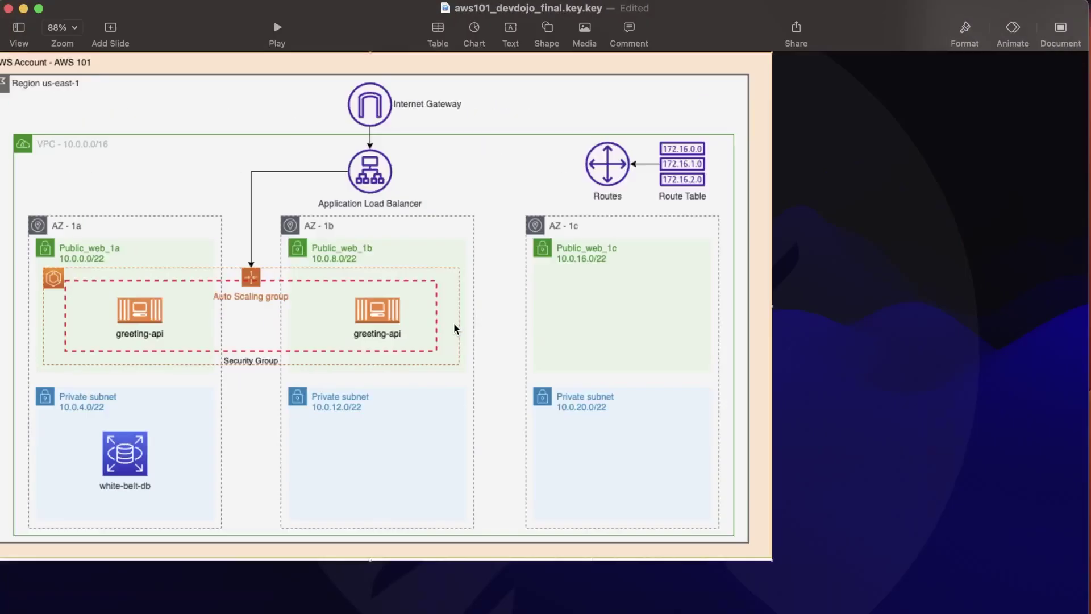
scroll(455, 329, up, 5)
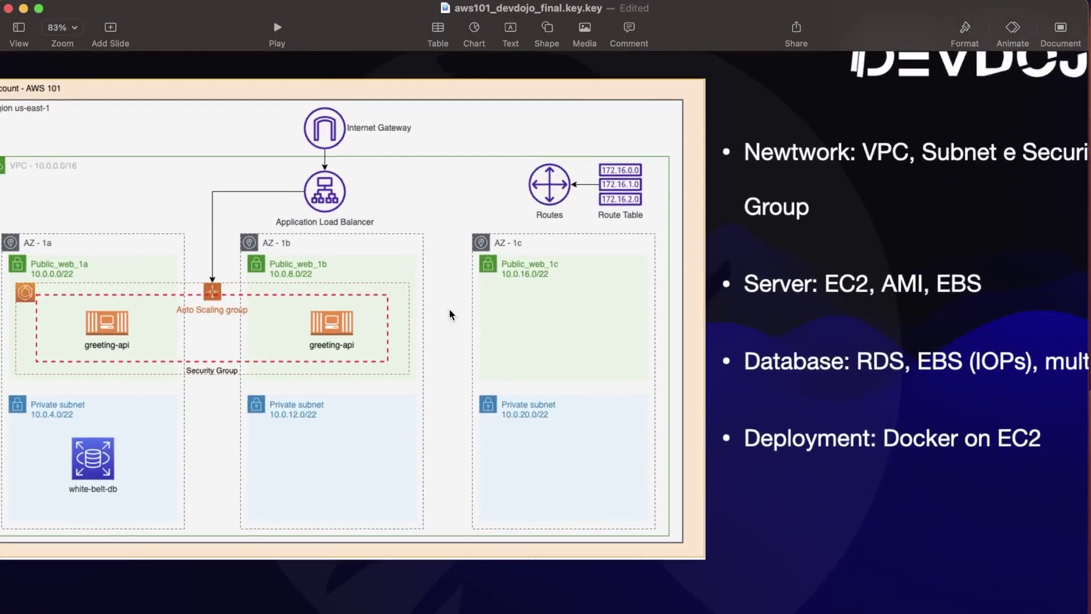
scroll(456, 309, down, 2)
scroll(633, 72, down, 2)
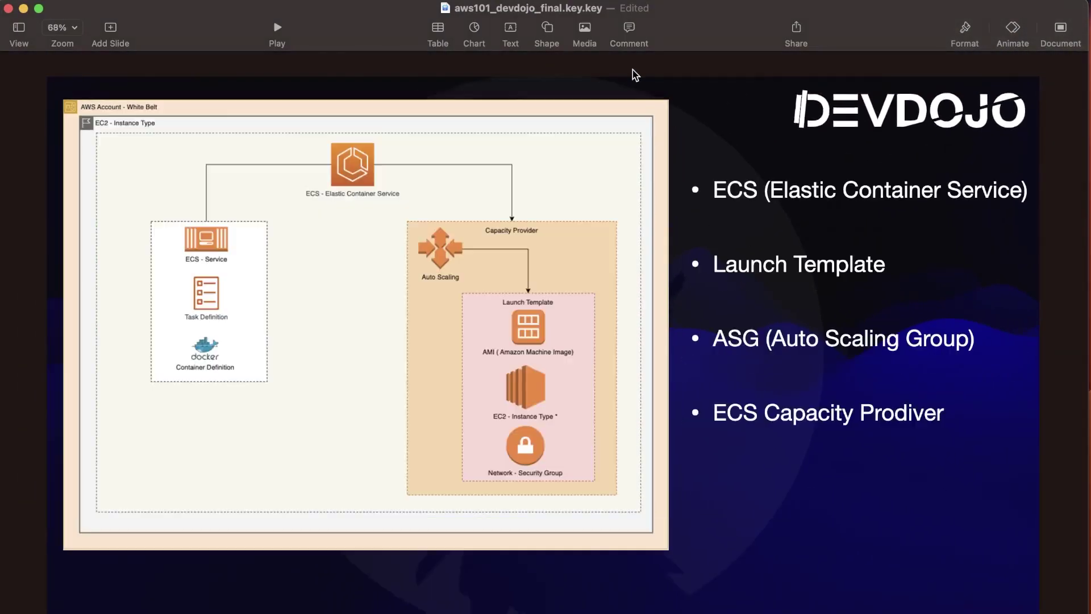
scroll(573, 149, up, 1)
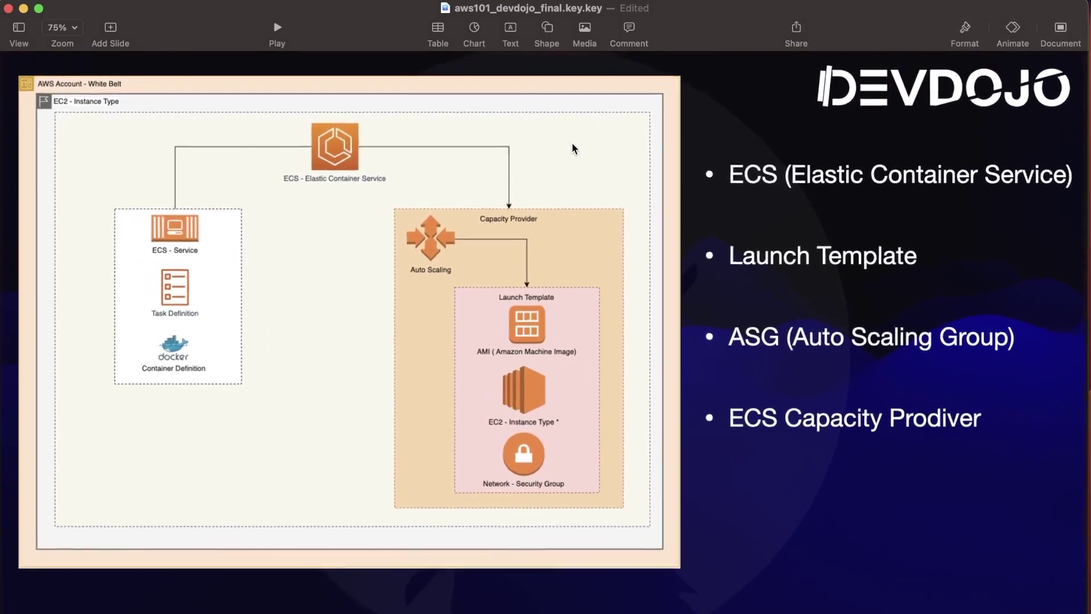